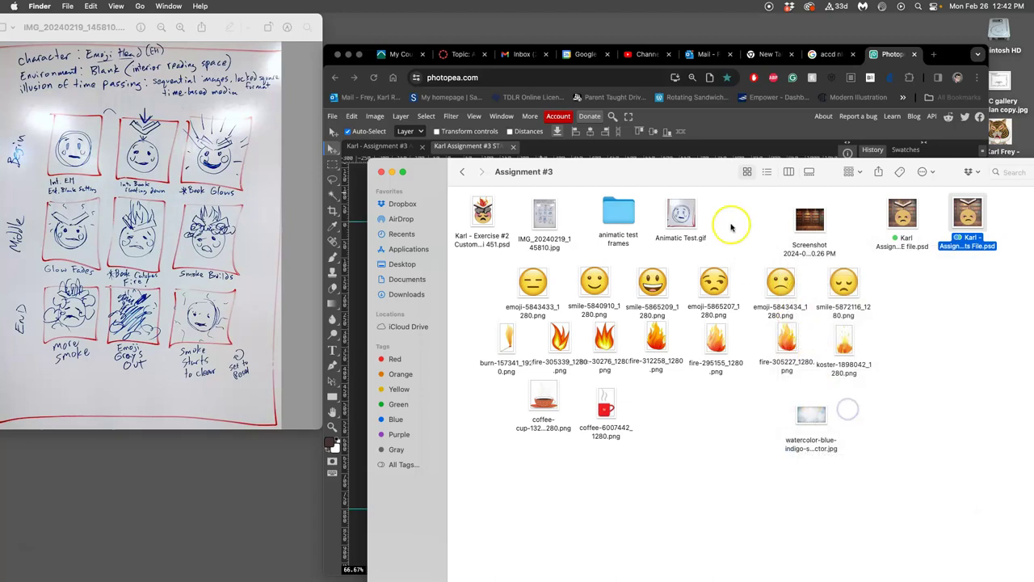
Switch between the Finder folder and both open Photopea documents to compare the layered artwork with the stacked frames.
left_click(573, 150)
left_click(404, 145)
left_click(400, 150)
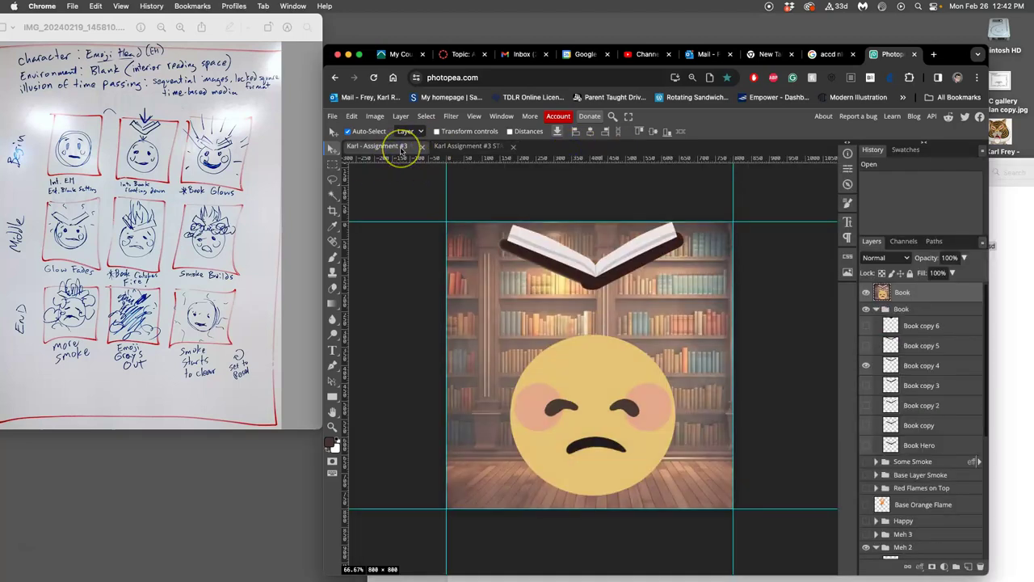
left_click(468, 147)
left_click(1014, 264)
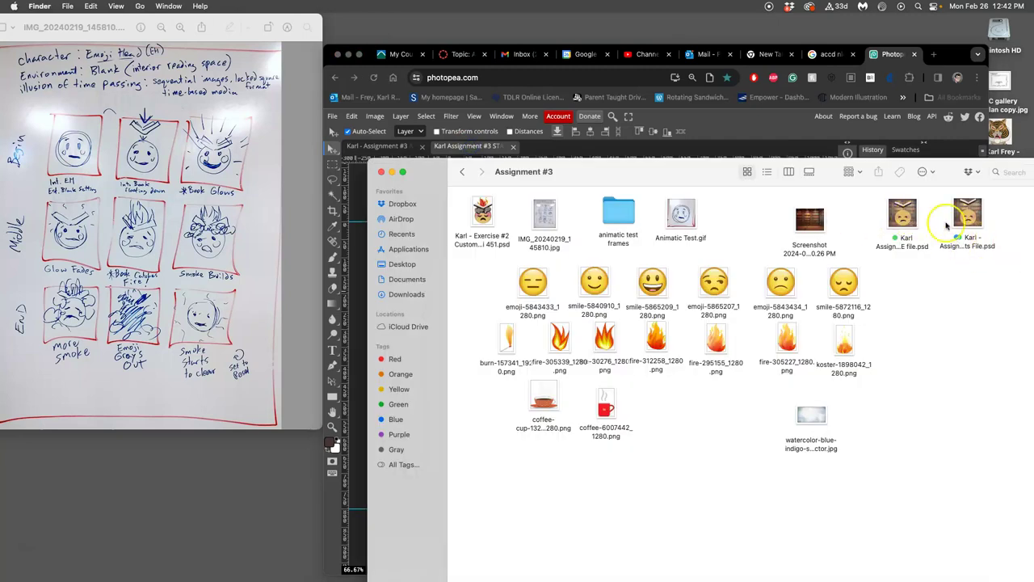
left_click(724, 134)
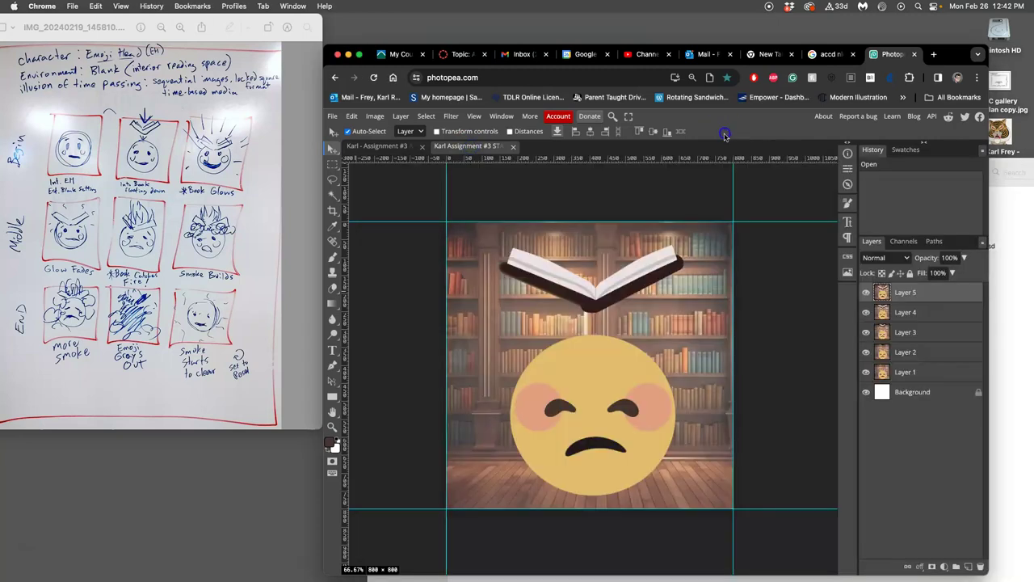
left_click(395, 148)
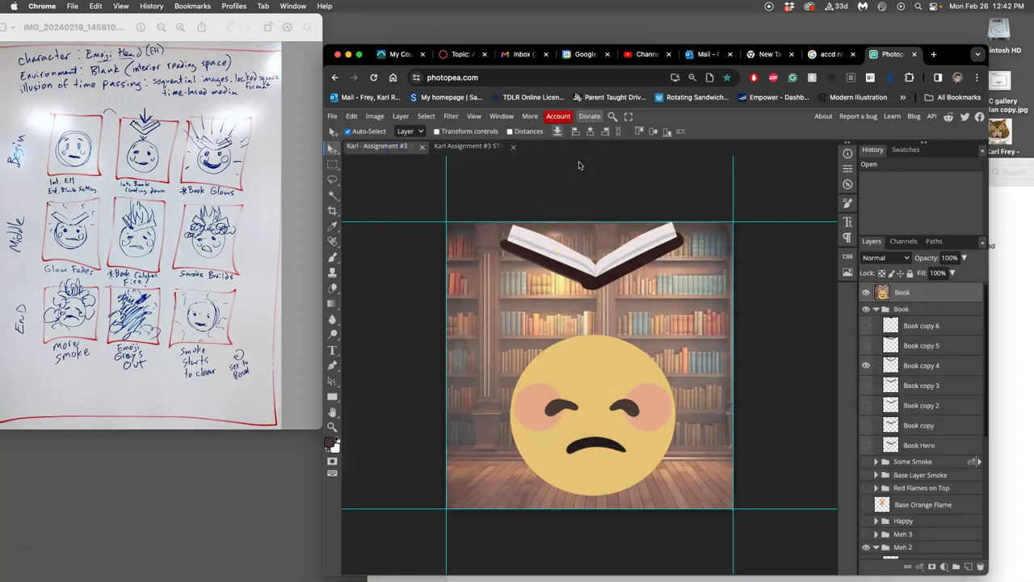
left_click_drag(725, 161, 736, 161)
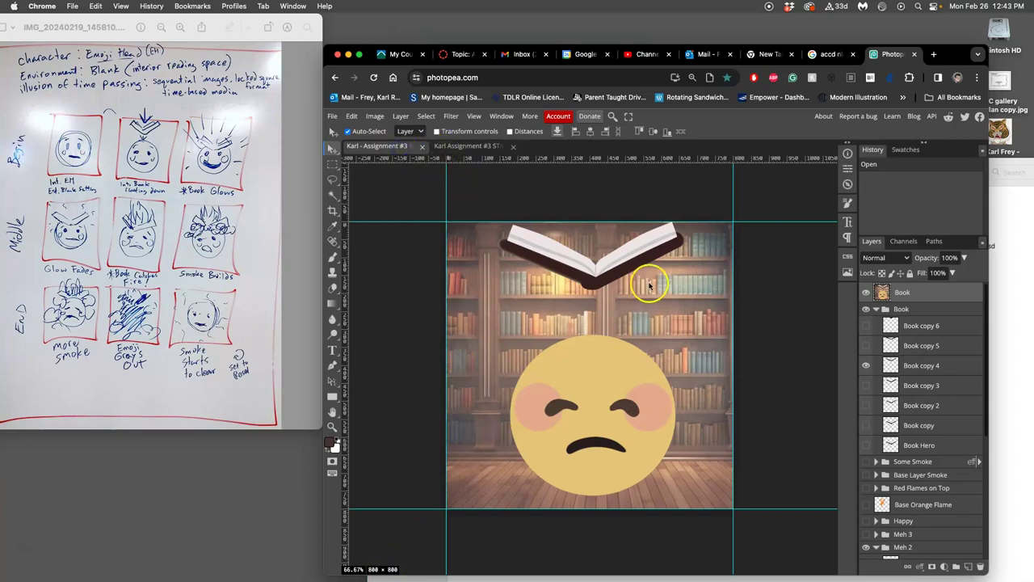
left_click(476, 148)
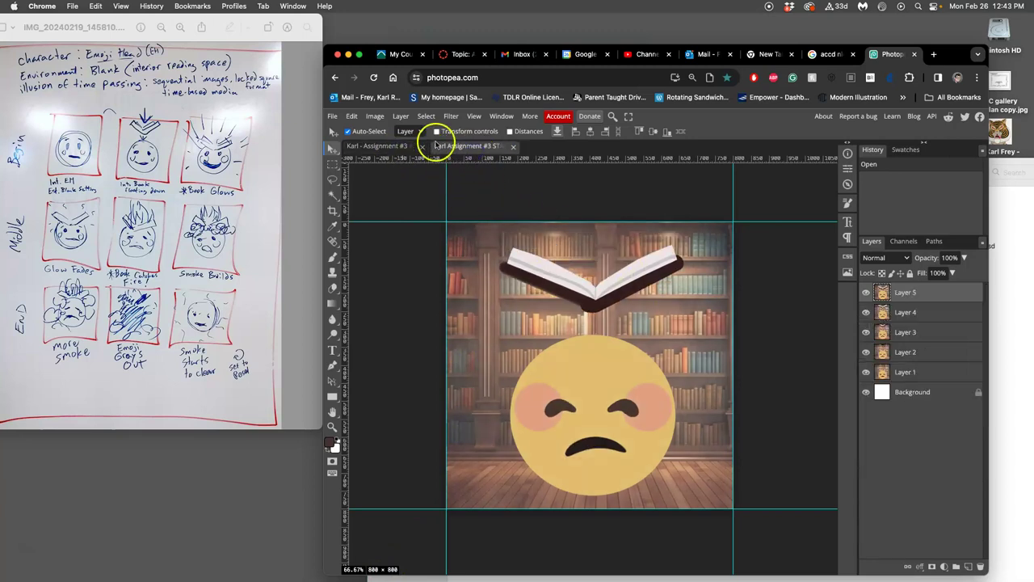
left_click(380, 146)
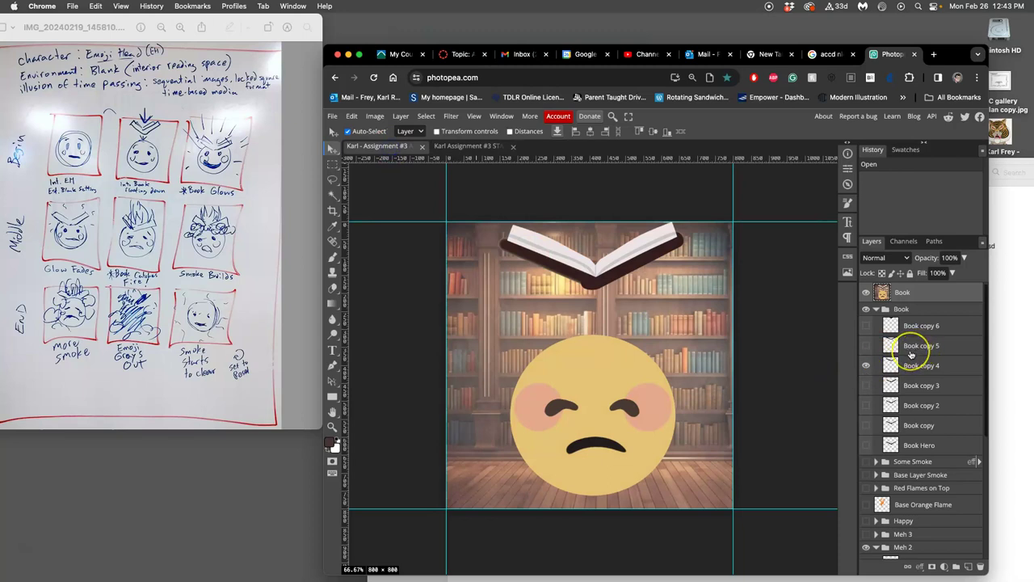
Review the layers and groups in the layered artwork document.
scroll(911, 354, "down", 7)
scroll(911, 354, "up", 3)
left_click(912, 396)
scroll(911, 396, "up", 5)
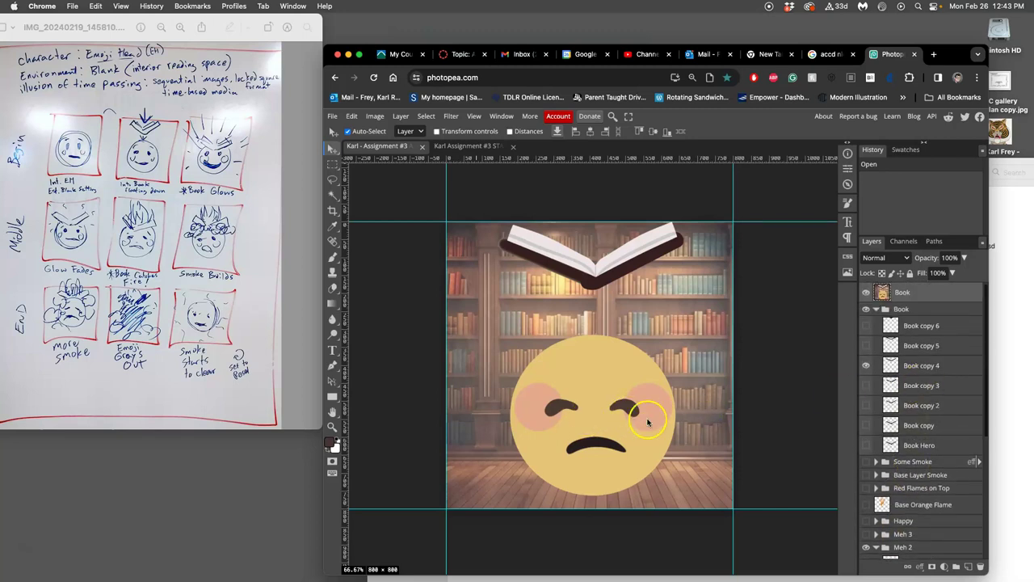
In the stacked-frames document, hide Layers 5, 4, 3 and 2 in turn to inspect the animation back to Layer 1.
left_click(477, 145)
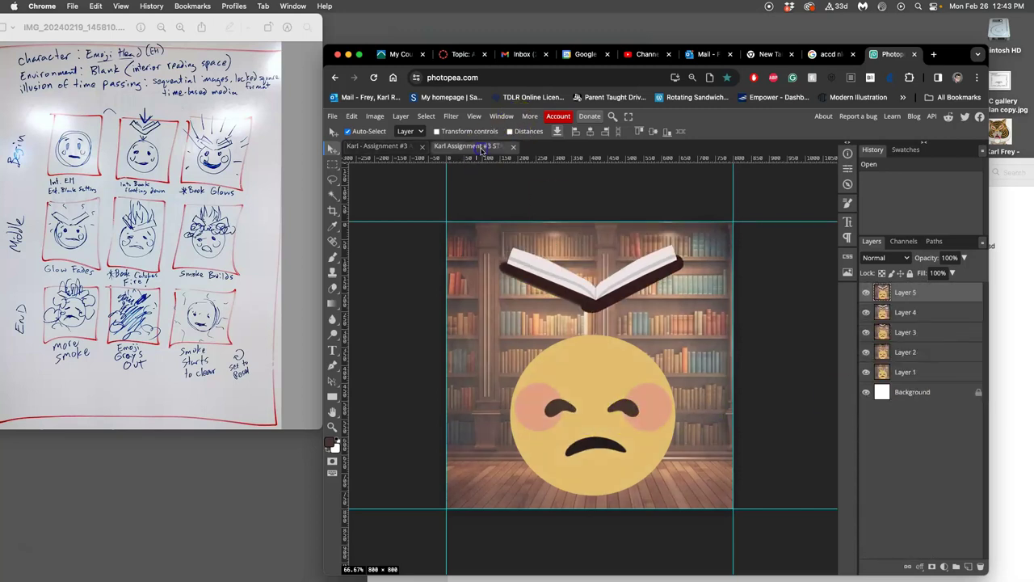
left_click(866, 292)
left_click(867, 312)
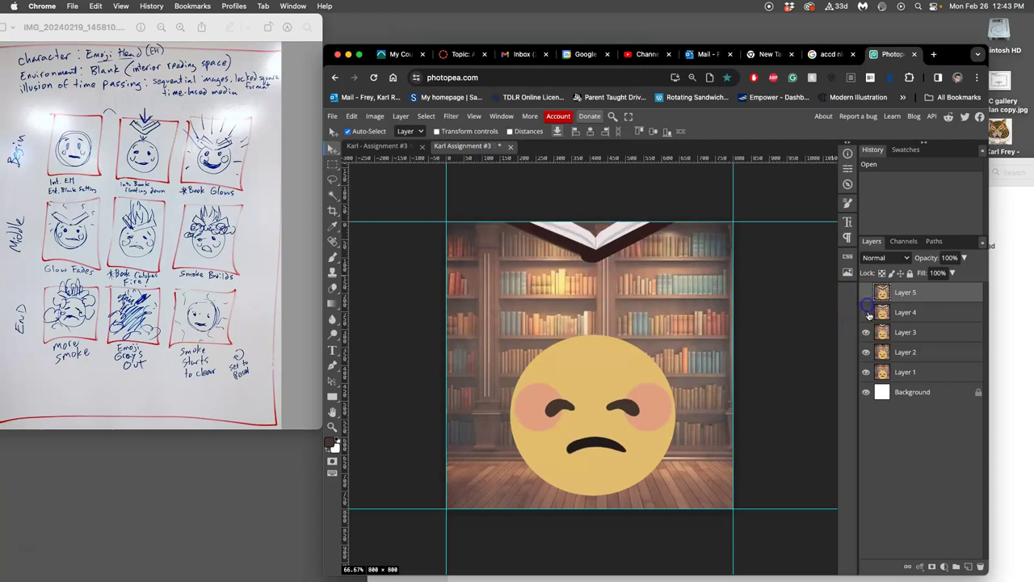
left_click(866, 332)
left_click(866, 334)
left_click(867, 333)
left_click(867, 352)
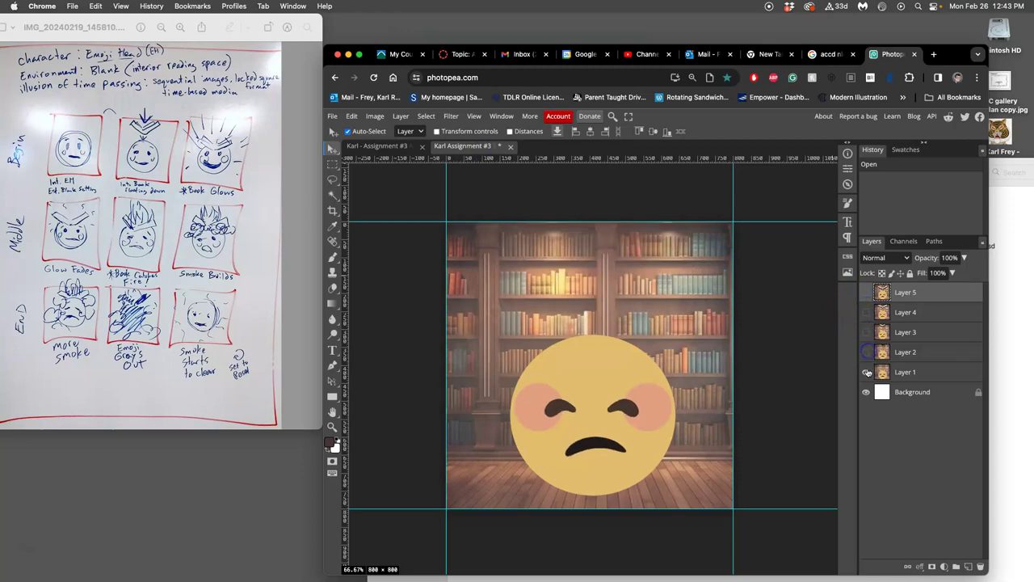
left_click(866, 373)
left_click(866, 372)
Show Layers 2, 3, 4 and 5 one at a time to preview the book descending toward the emoji.
left_click(866, 353)
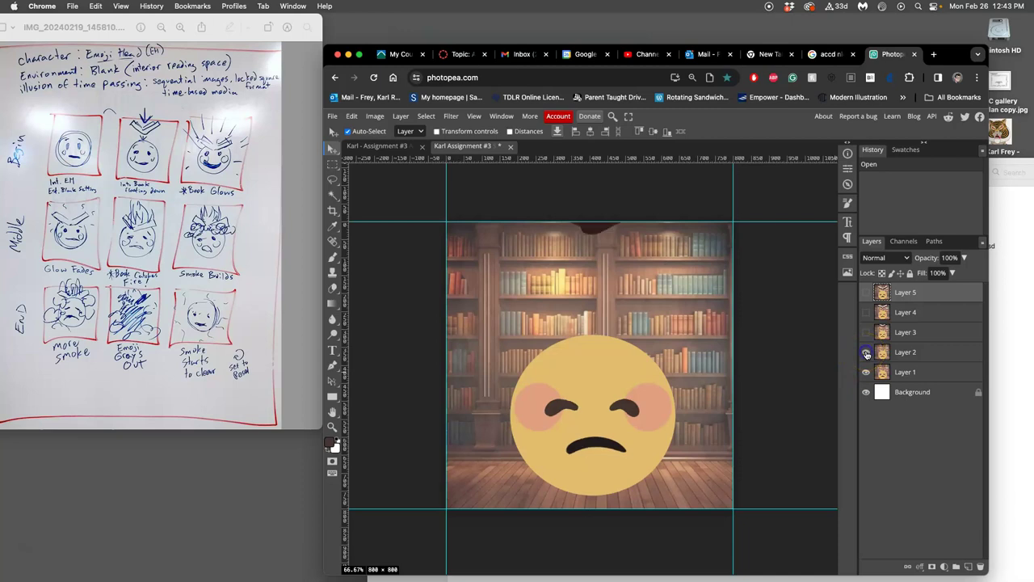
left_click(866, 353)
left_click(866, 353)
left_click(904, 352)
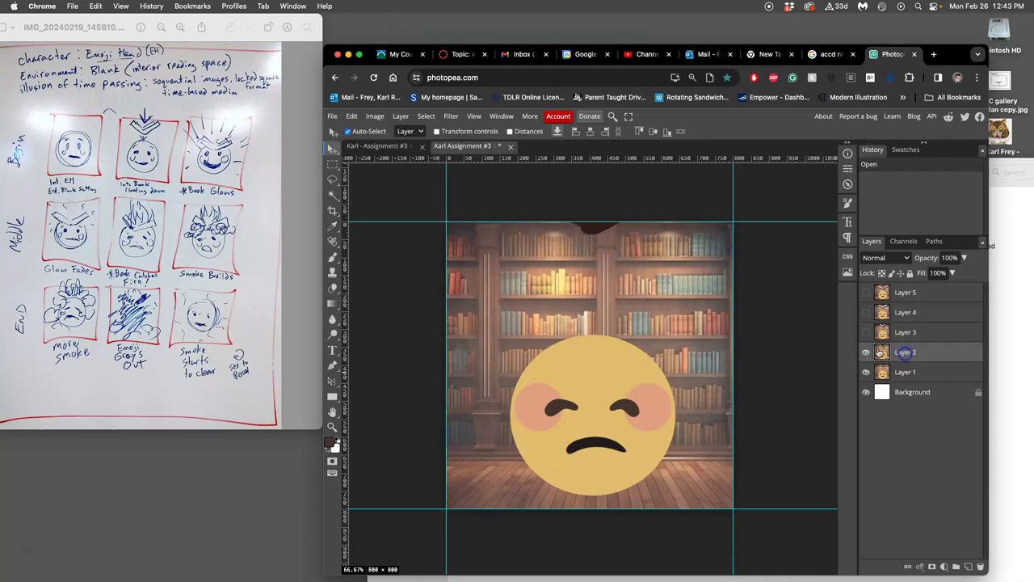
left_click(866, 333)
left_click(866, 333)
left_click(866, 352)
left_click(867, 352)
left_click(866, 333)
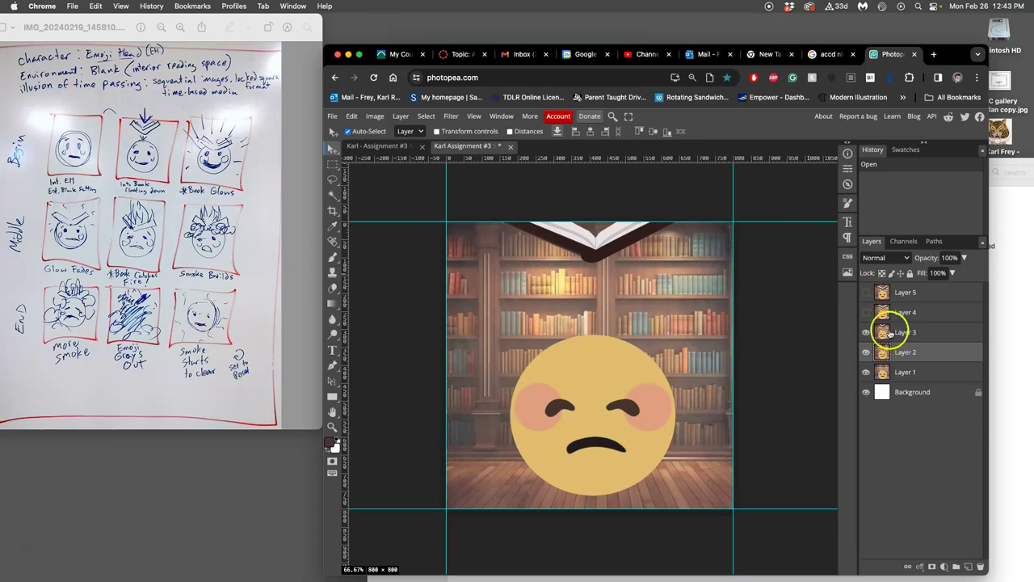
left_click(867, 313)
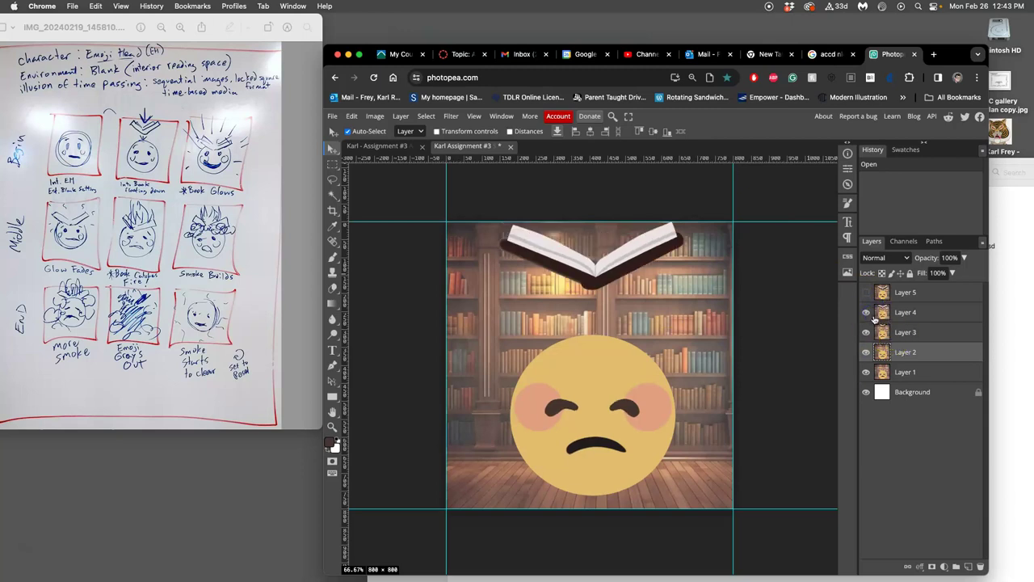
left_click(866, 292)
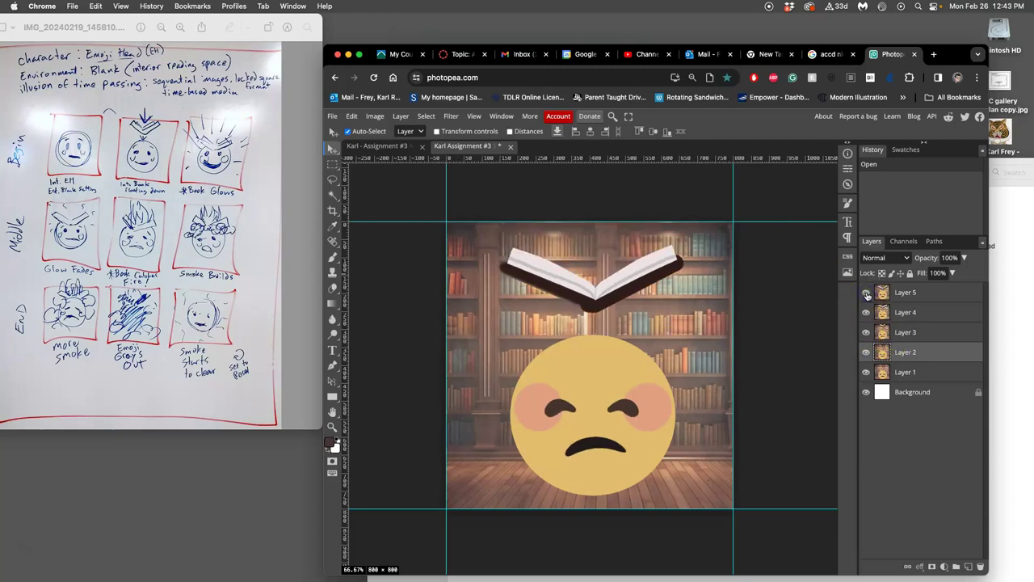
Toggle the visibility of Layers 5 and 4 to compare the book's positions between frames, leaving Layer 5 hidden.
left_click(866, 293)
left_click(866, 293)
left_click(866, 294)
left_click(867, 293)
left_click(866, 293)
left_click(866, 313)
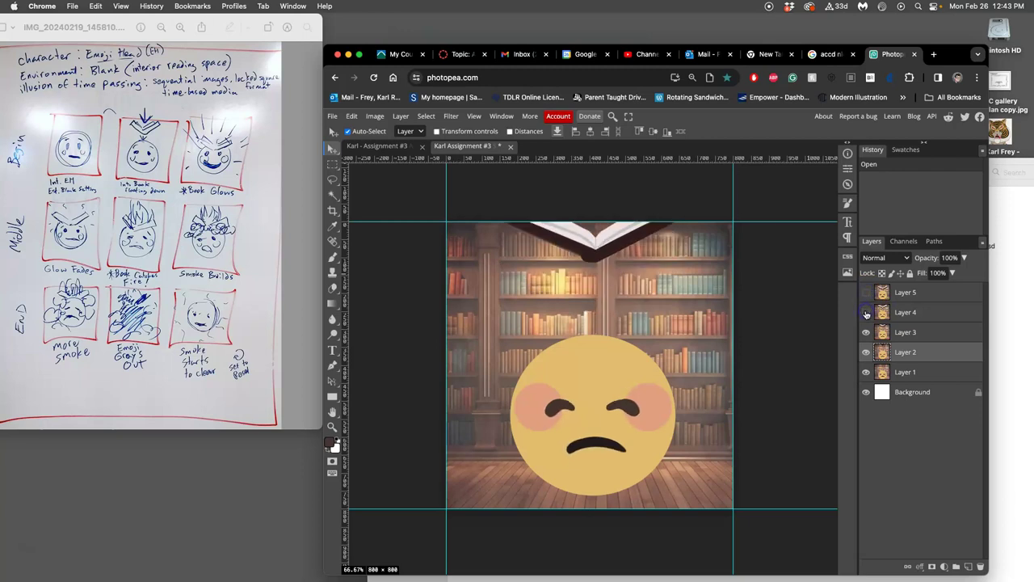
left_click(866, 313)
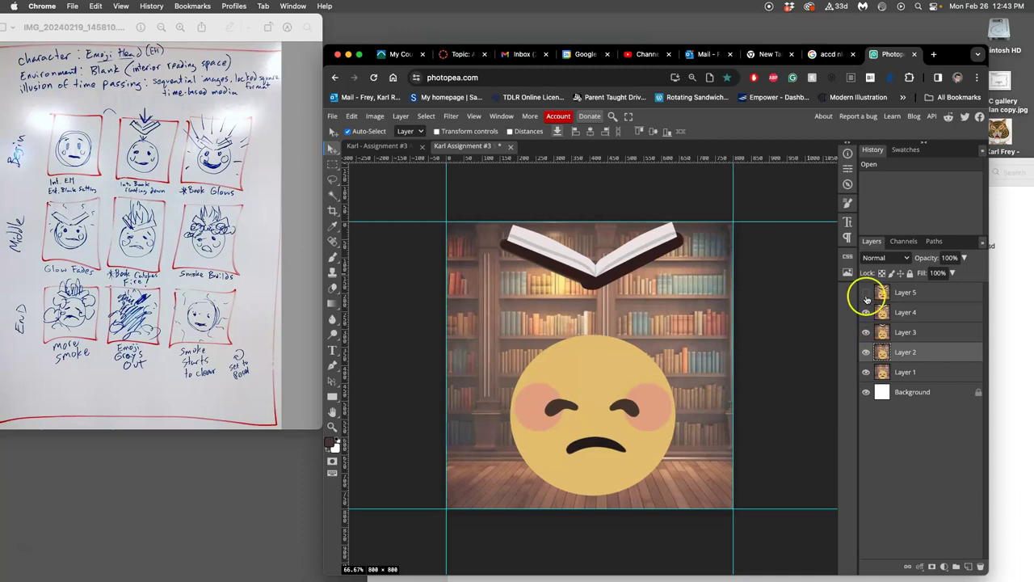
left_click(866, 294)
left_click(866, 296)
left_click(866, 313)
left_click(866, 313)
left_click(866, 294)
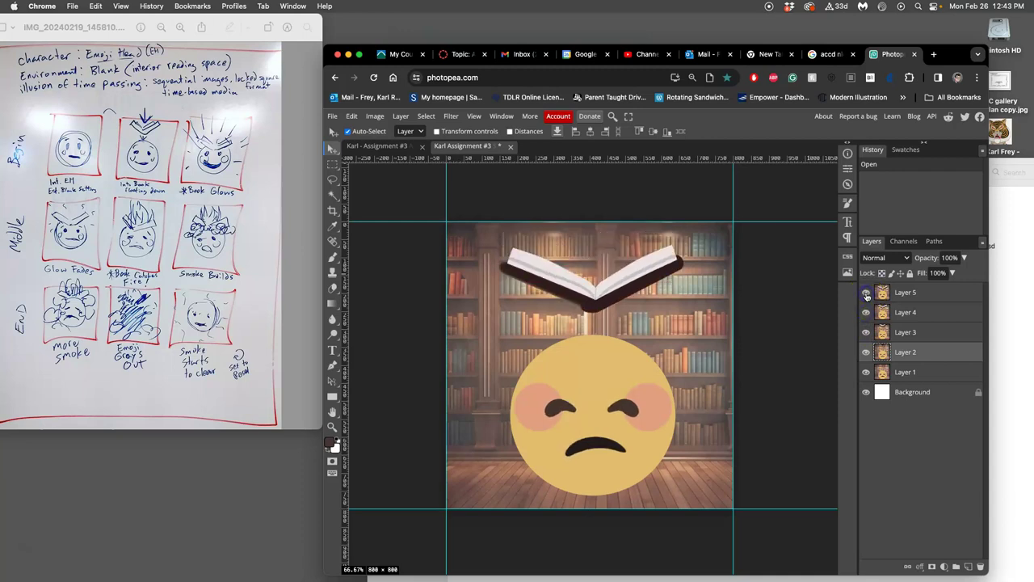
left_click(866, 296)
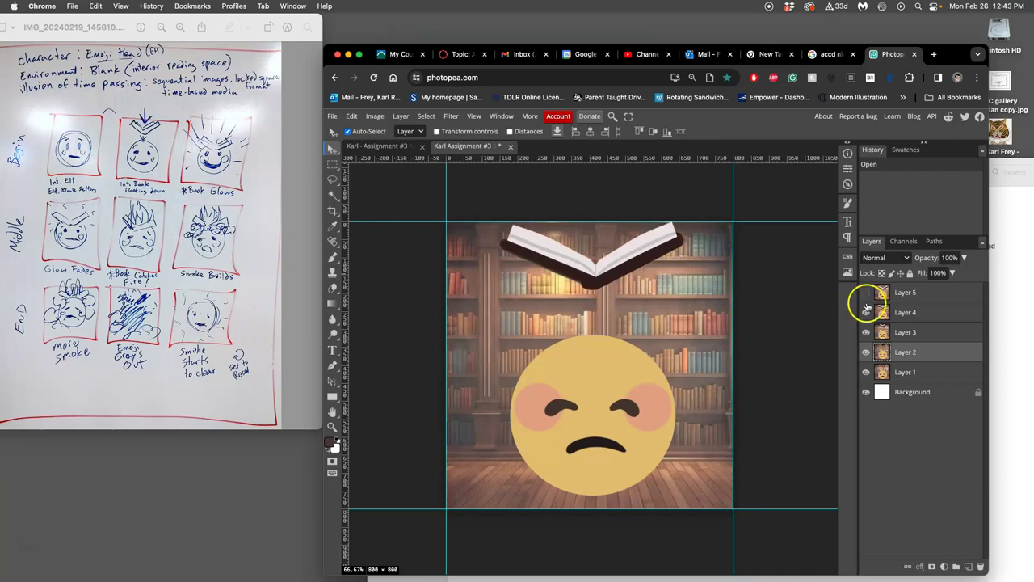
Quit Photoshop and Spotify, which are running in the background.
mouse_move(5, 307)
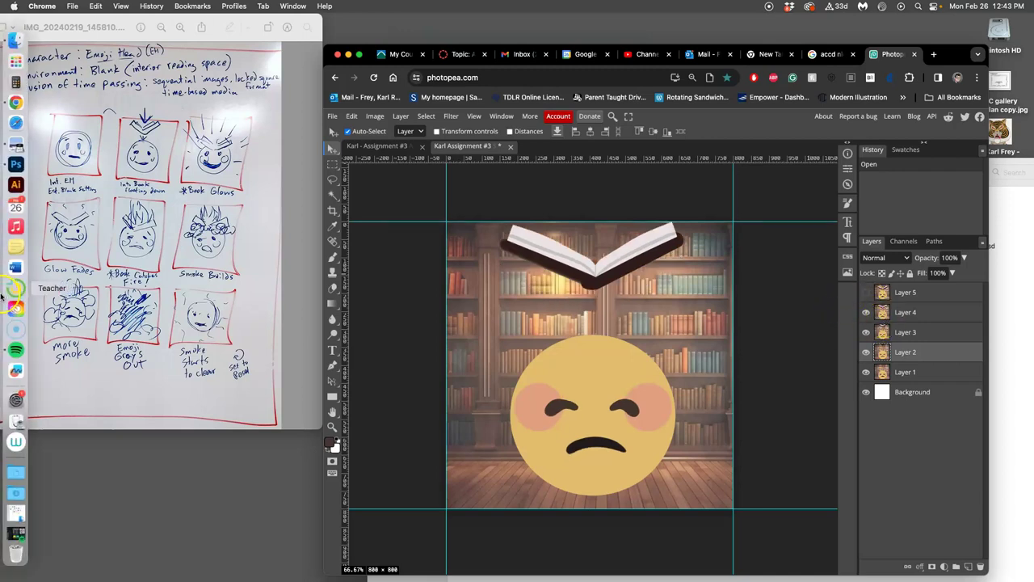
right_click(16, 164)
left_click(47, 200)
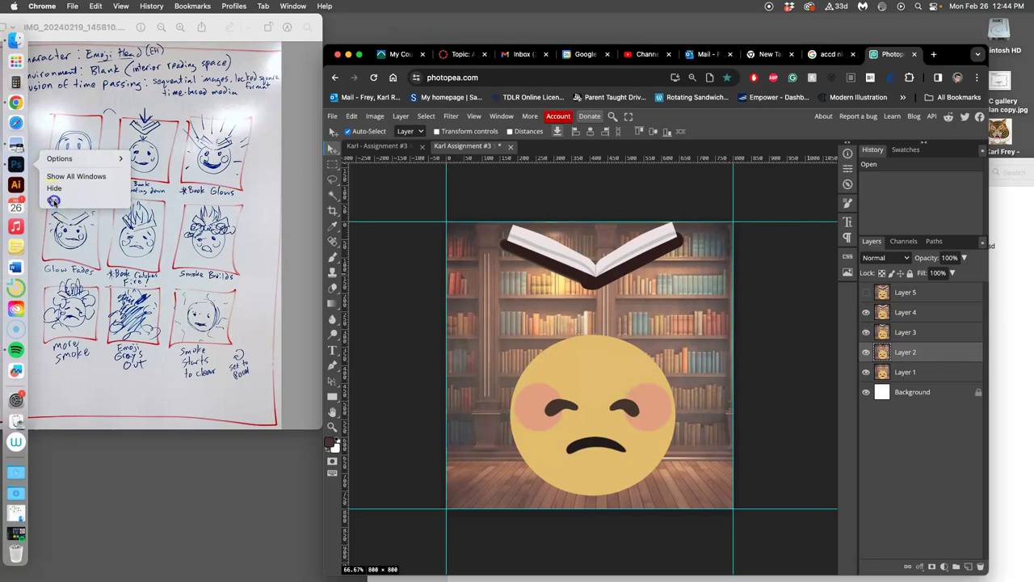
right_click(16, 349)
left_click(59, 519)
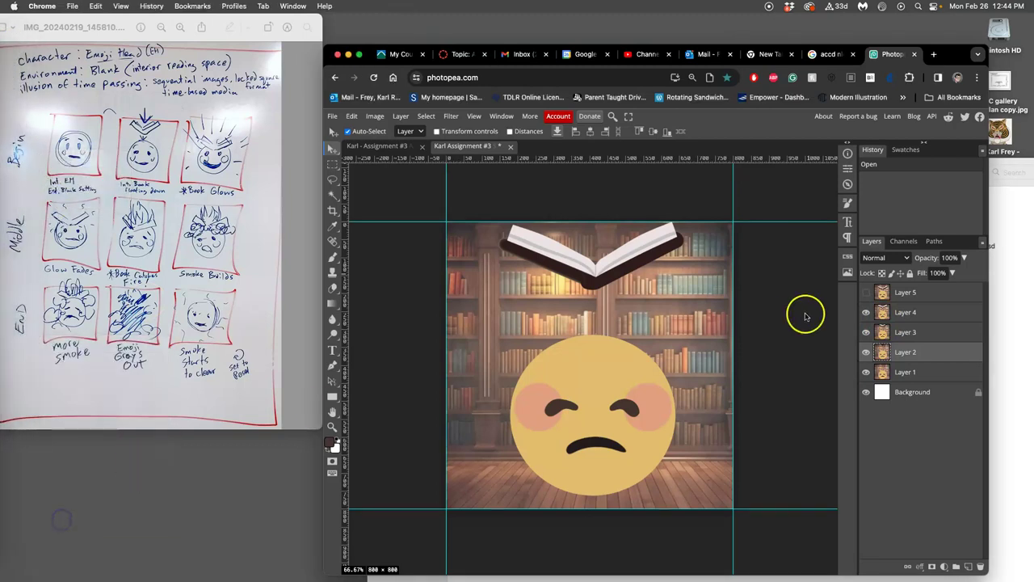
Preview the frame changes by toggling Layer 4 and Layer 5, ending with only Layer 5 hidden.
left_click(866, 313)
left_click(866, 313)
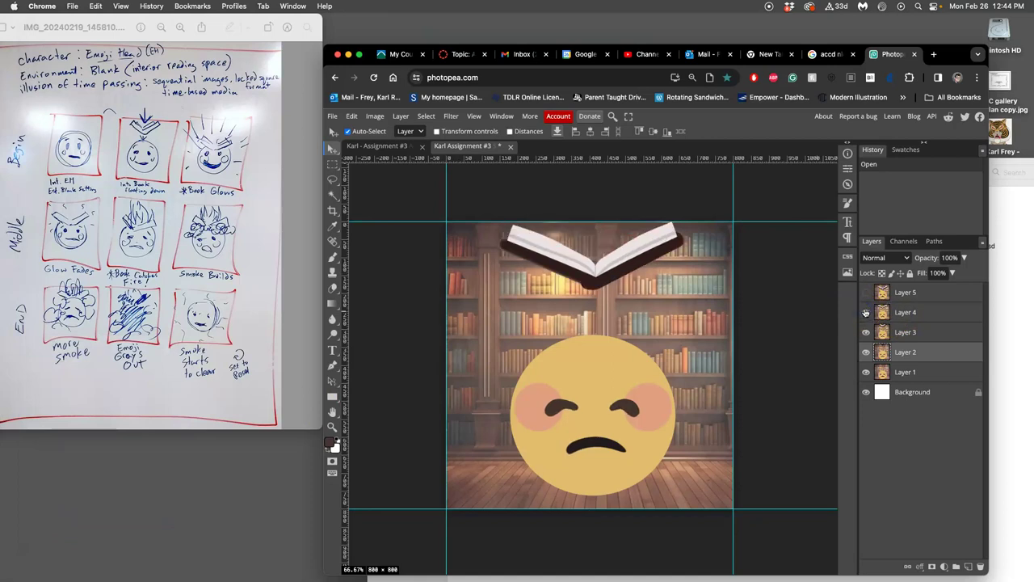
left_click(866, 293)
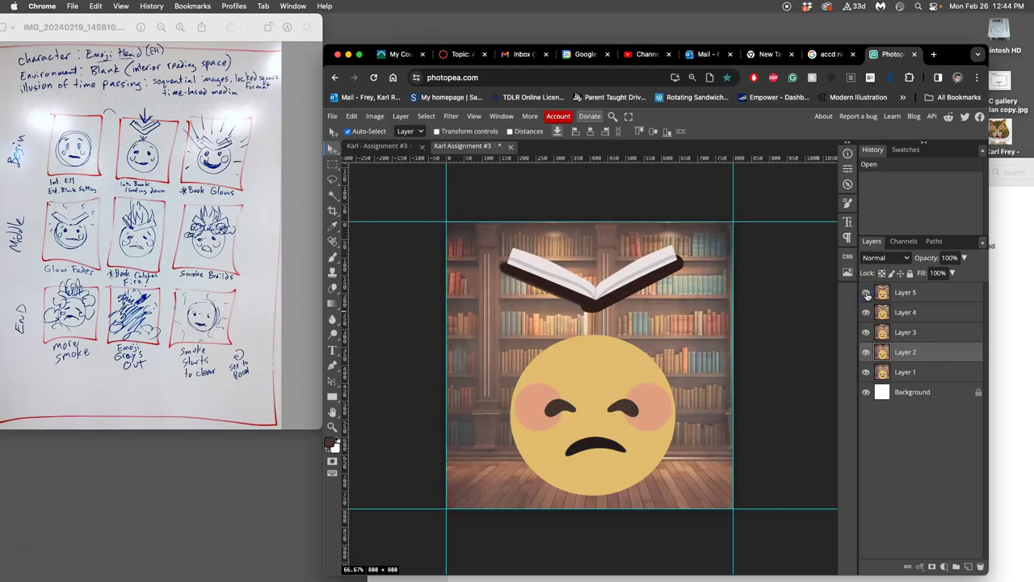
left_click(866, 294)
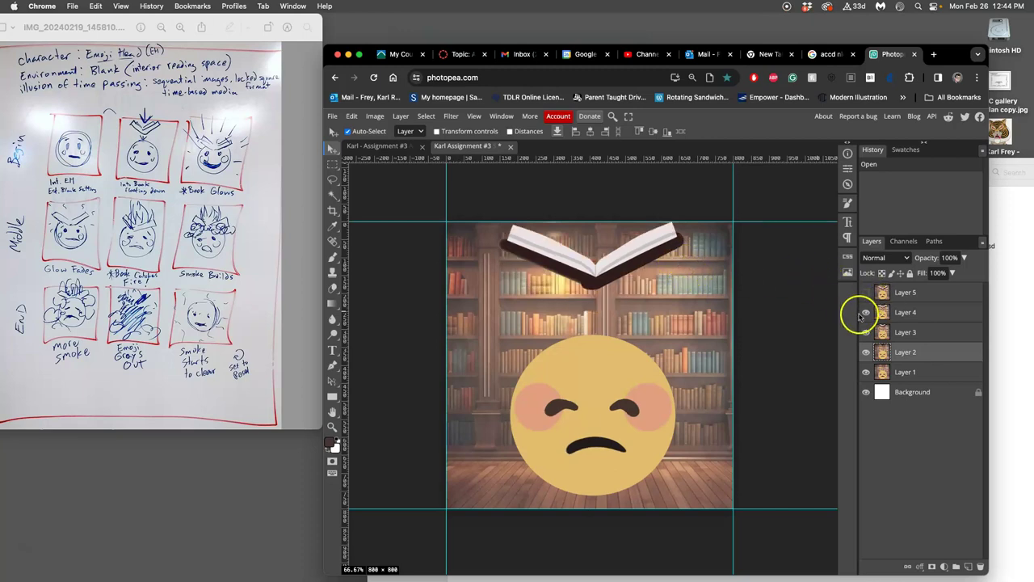
Switch back and forth between the layered artwork document and the stacked-frames document to compare the book's position.
left_click(399, 148)
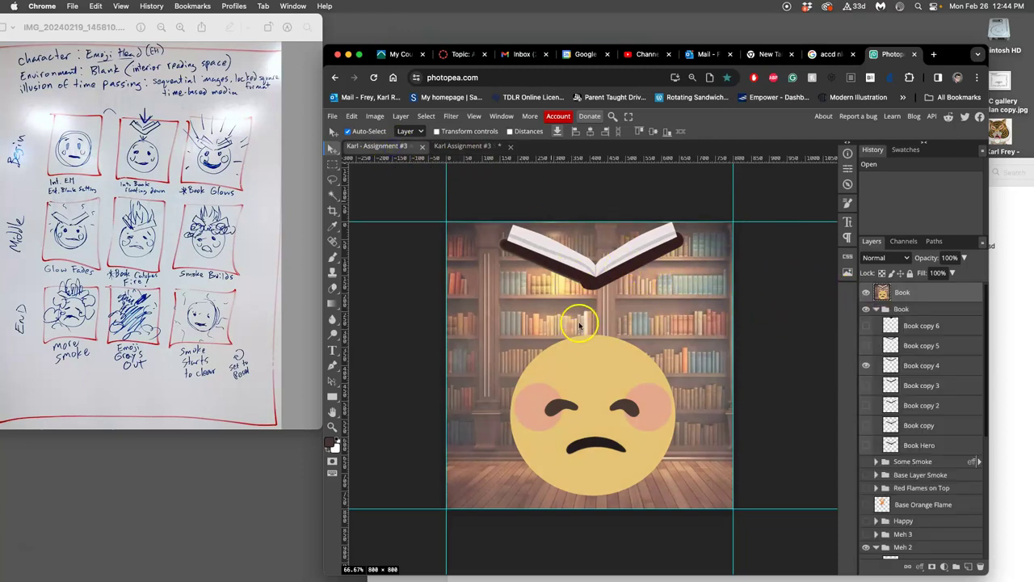
left_click(462, 147)
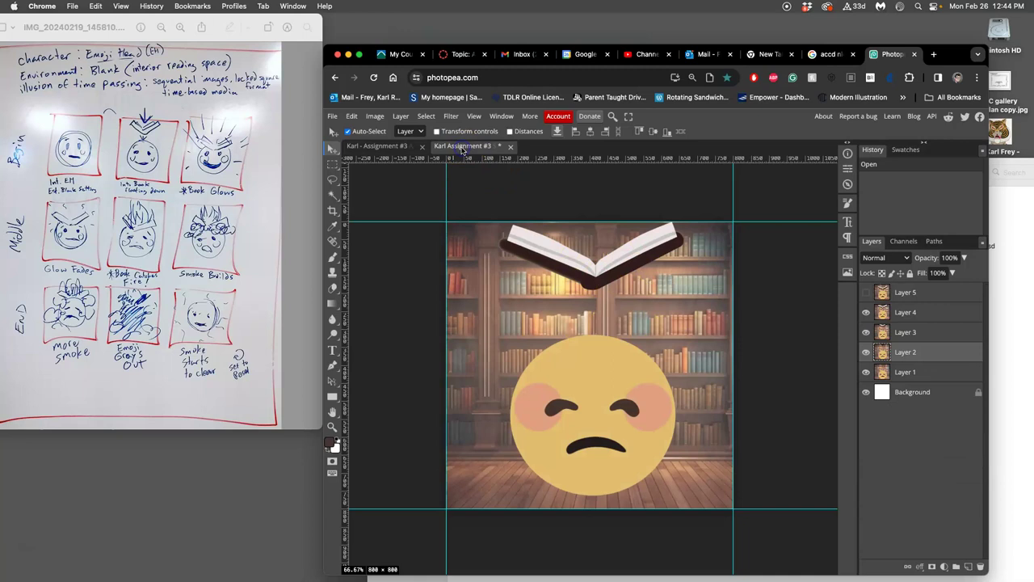
left_click(387, 147)
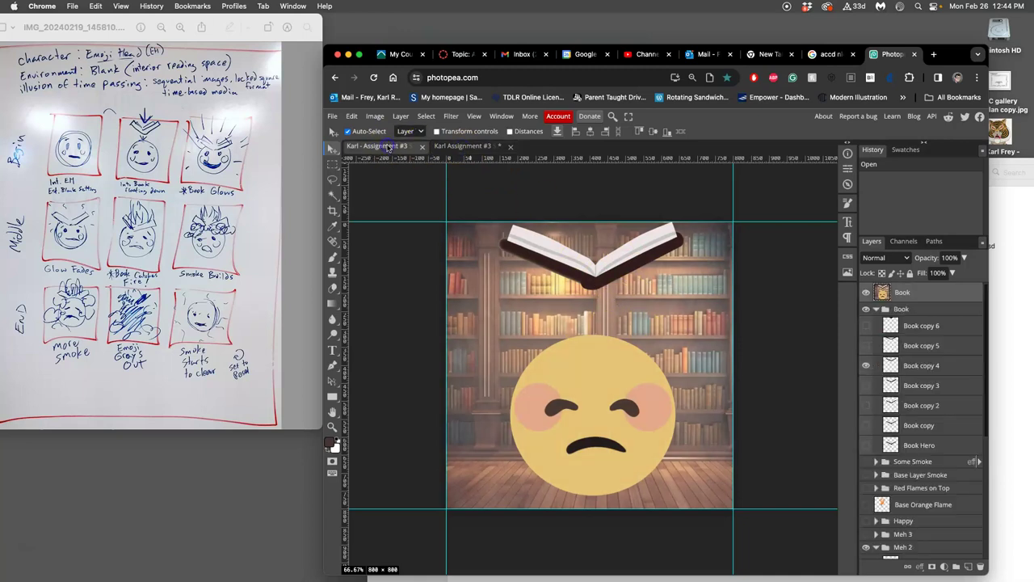
left_click(474, 151)
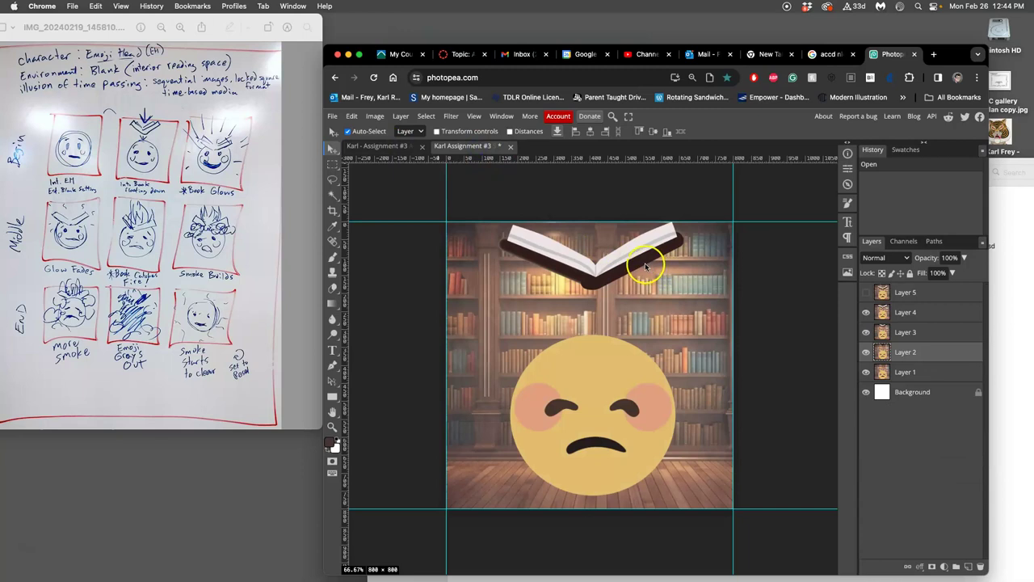
Toggle Layer 5 on and off to compare it with Layer 4, leaving Layer 5 shown.
left_click(866, 292)
left_click(867, 294)
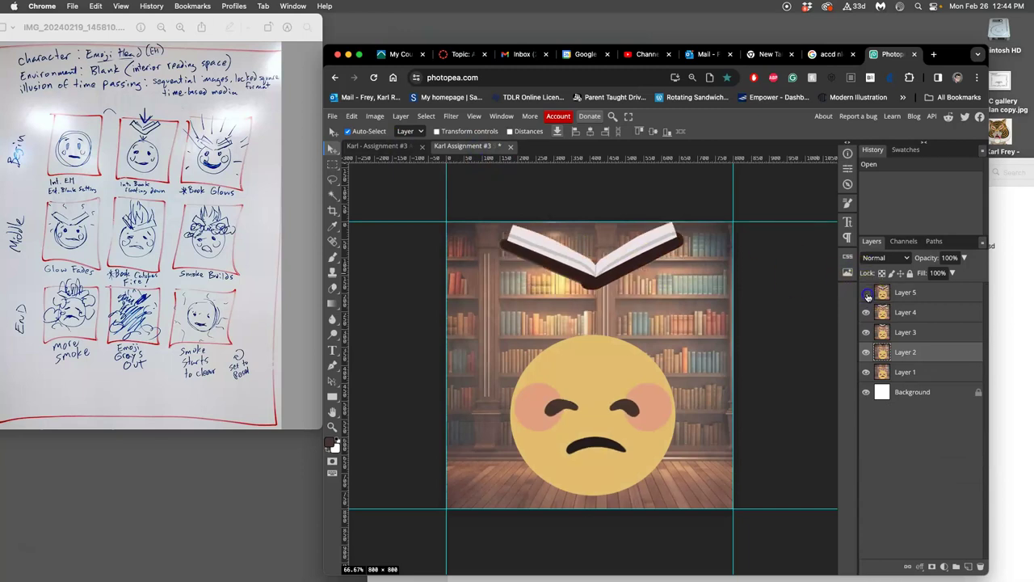
left_click(867, 295)
left_click(867, 297)
left_click(867, 296)
In the layered artwork document, show Book copy 3, delete the merged Book layer and hide Book copy 4 to match the Layer 5 frame.
left_click(385, 149)
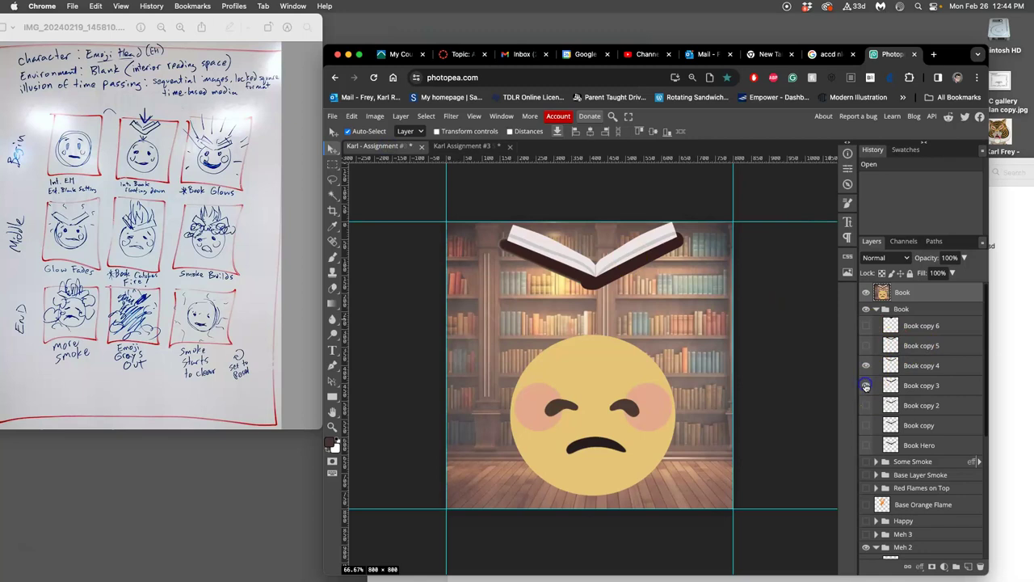
left_click(877, 293)
key("Delete")
left_click(866, 345)
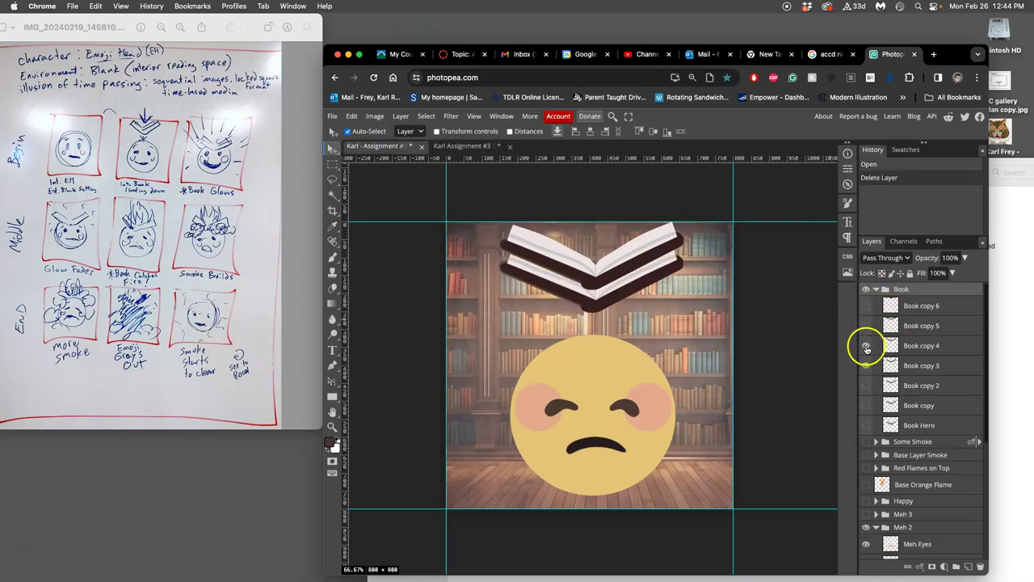
left_click(466, 147)
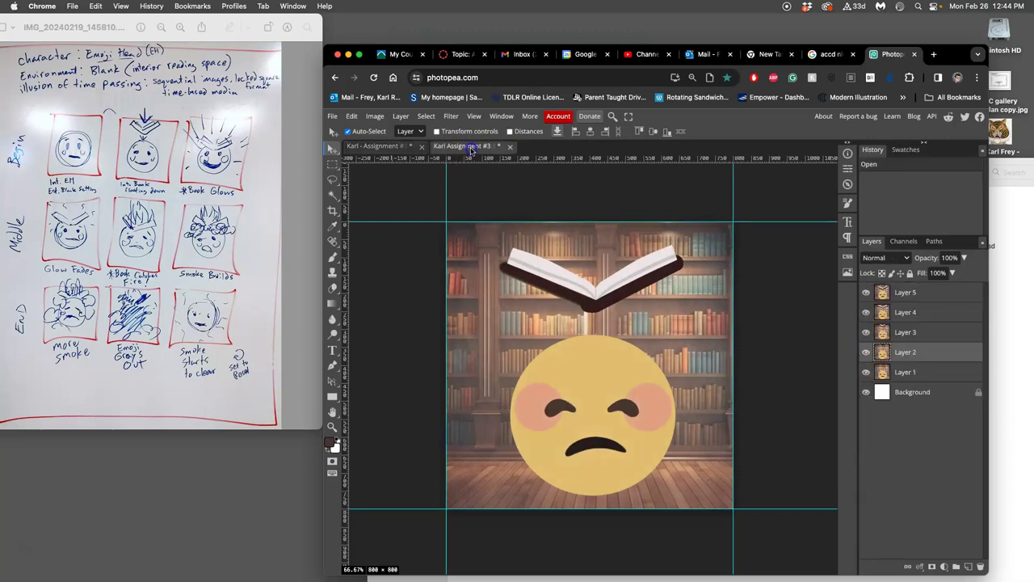
left_click(396, 147)
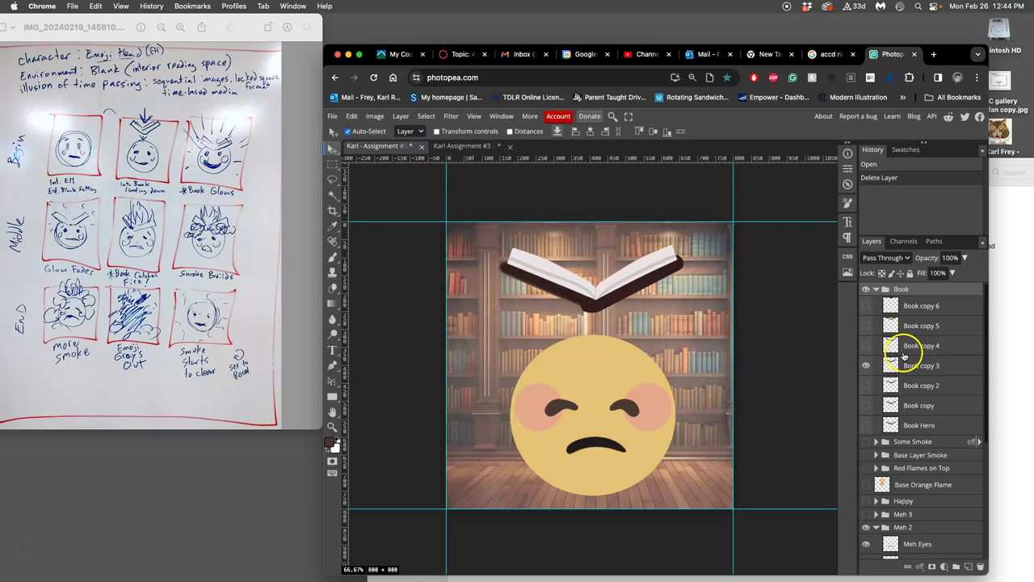
Try the Meh 3 face in place of Meh 2 in the layered artwork, comparing each with the stacked-frames document.
scroll(891, 456, "down", 1)
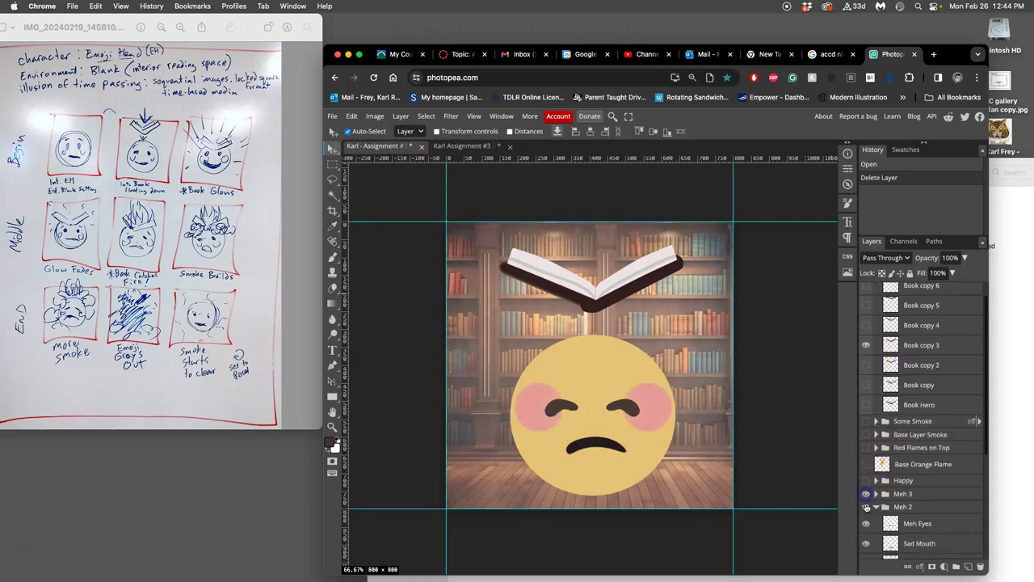
left_click(475, 147)
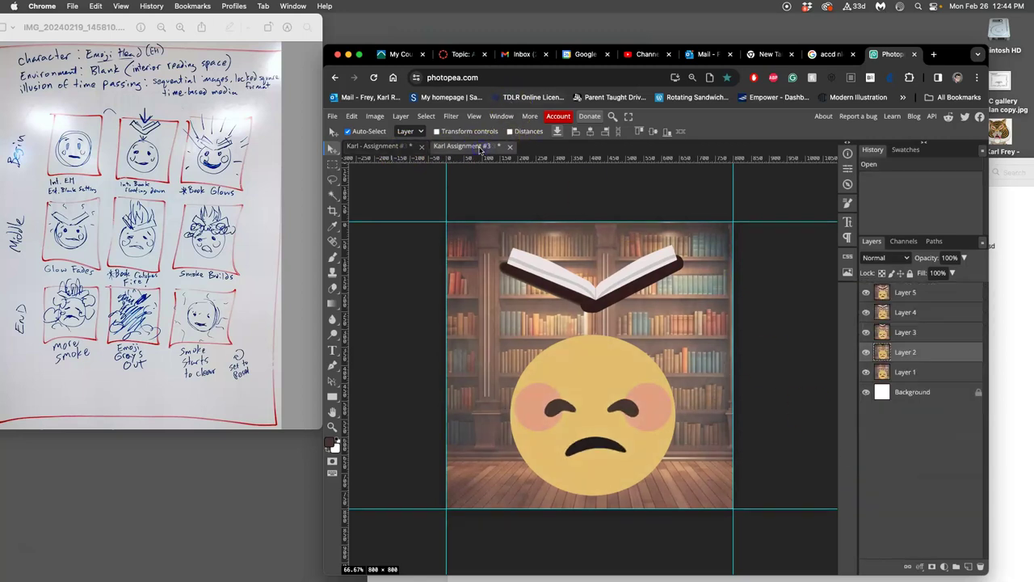
left_click(400, 147)
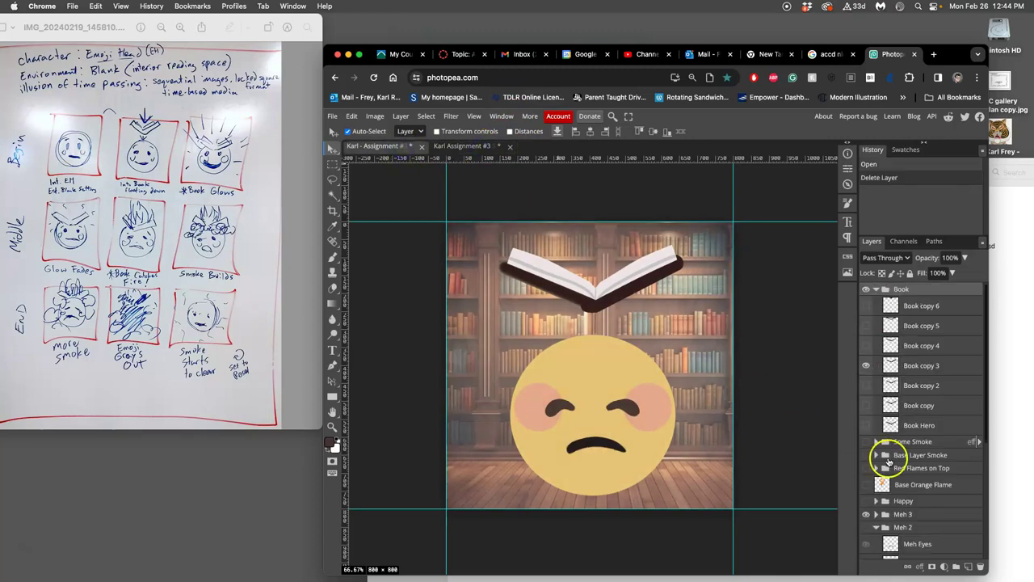
left_click(866, 517)
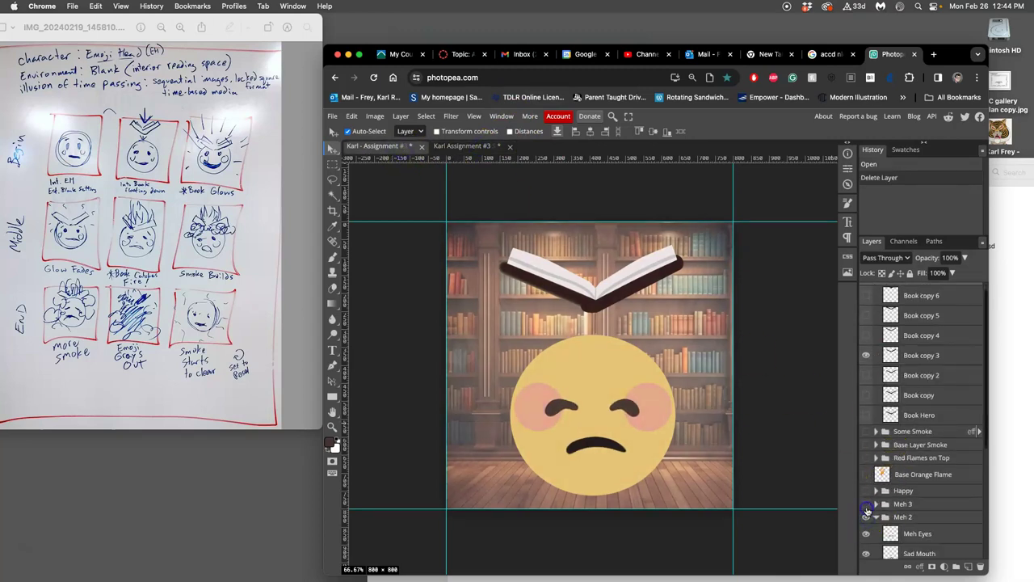
left_click(475, 147)
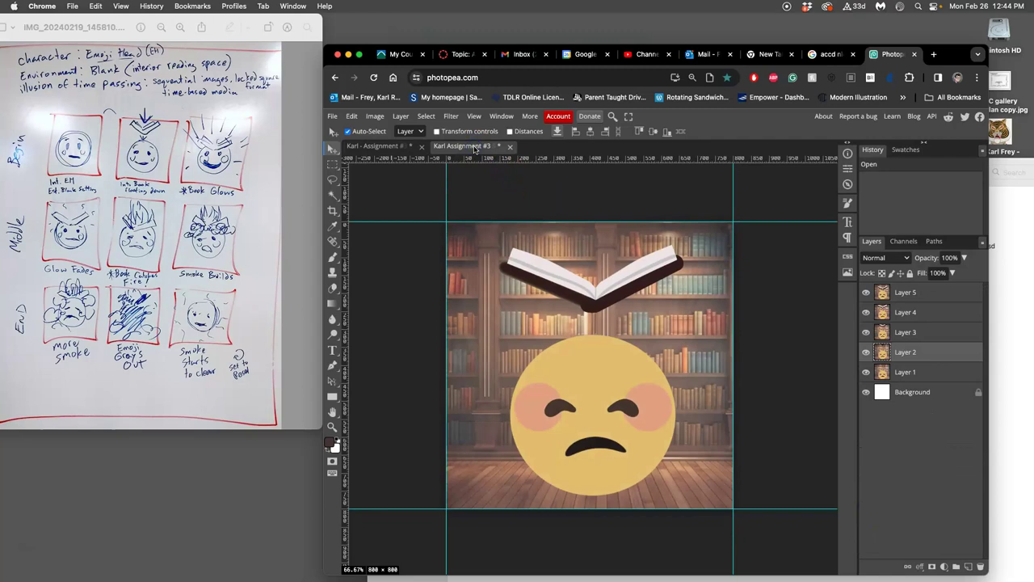
left_click(414, 149)
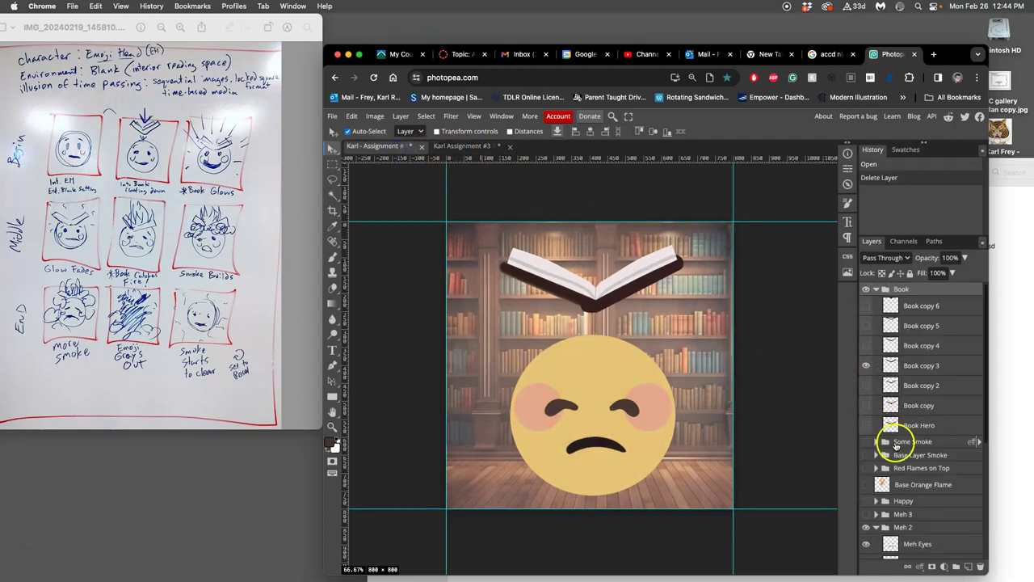
Show the Meh 1 group and hide Meh 2 in the layered artwork, comparing the face with the stacked-frames document.
scroll(889, 461, "down", 2)
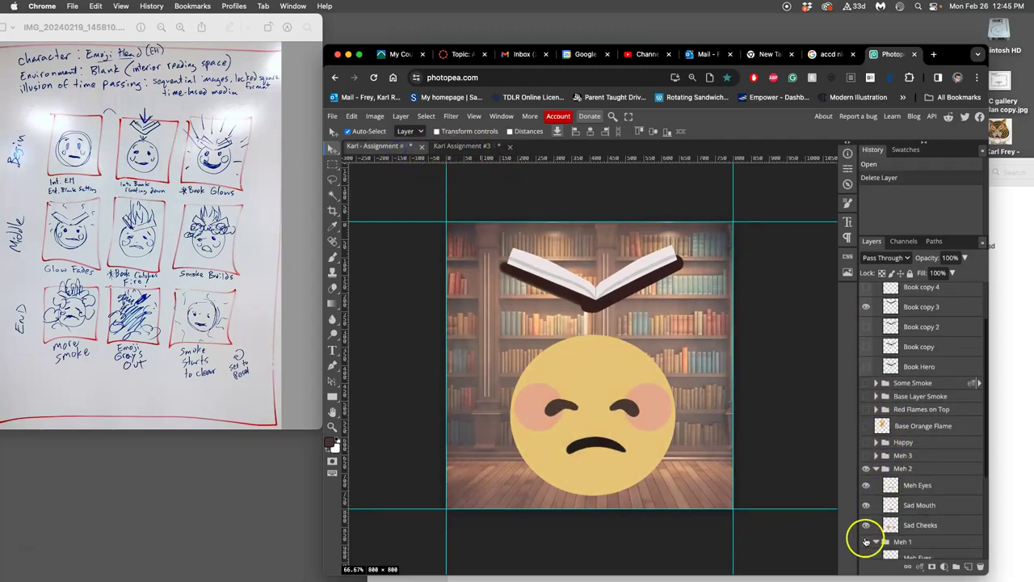
left_click(866, 541)
left_click(866, 469)
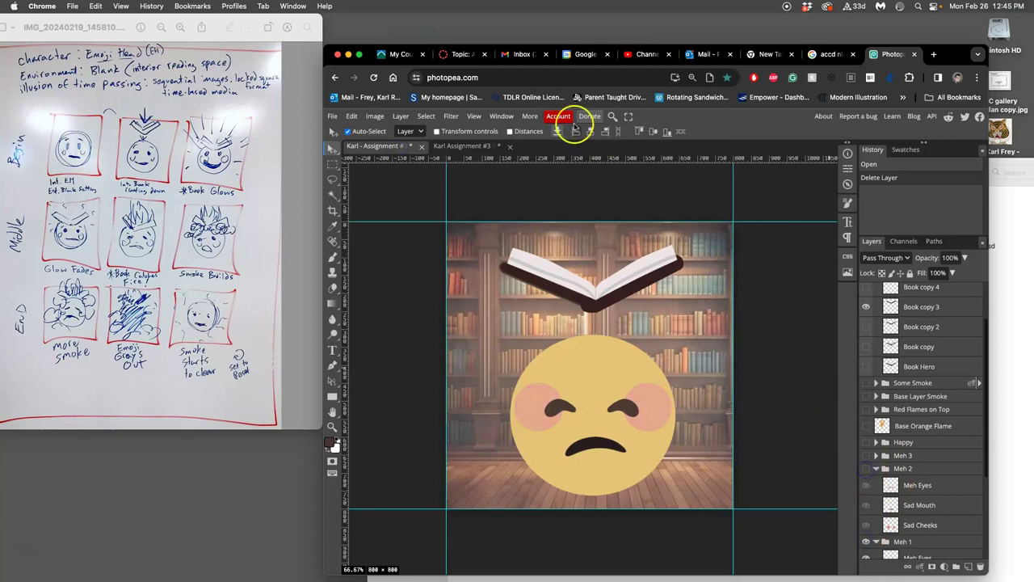
left_click(476, 147)
left_click(379, 147)
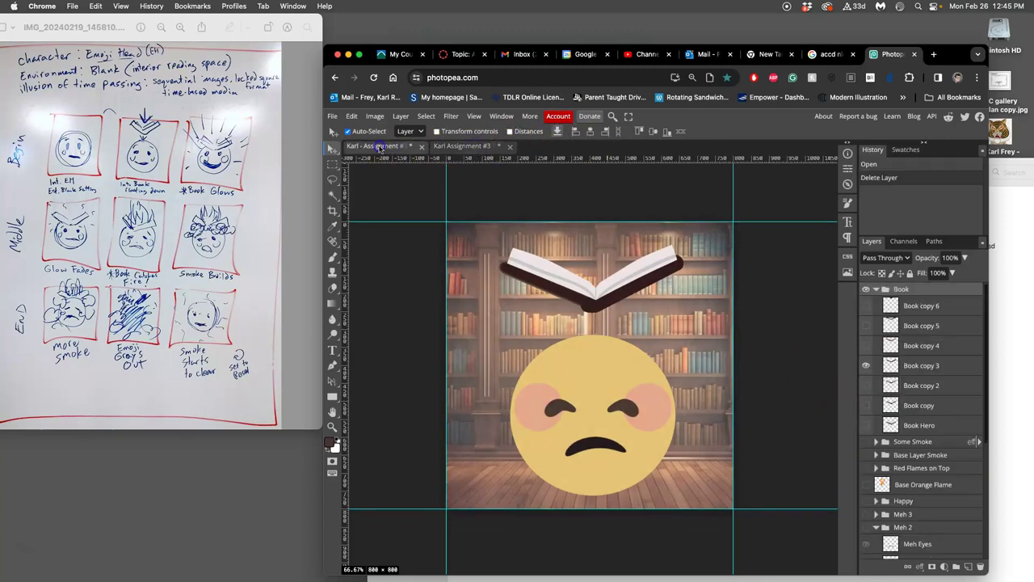
left_click(456, 147)
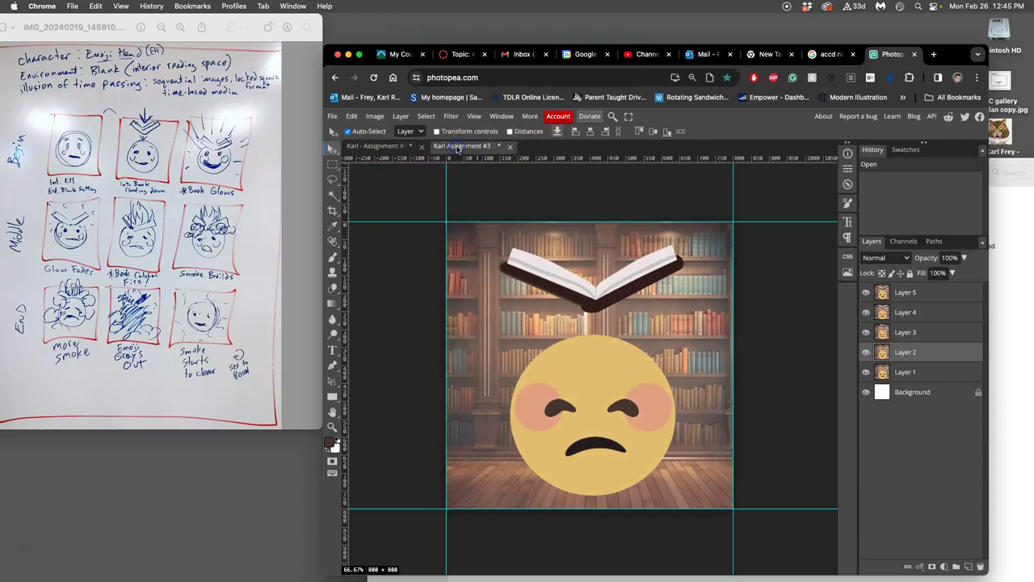
left_click(388, 145)
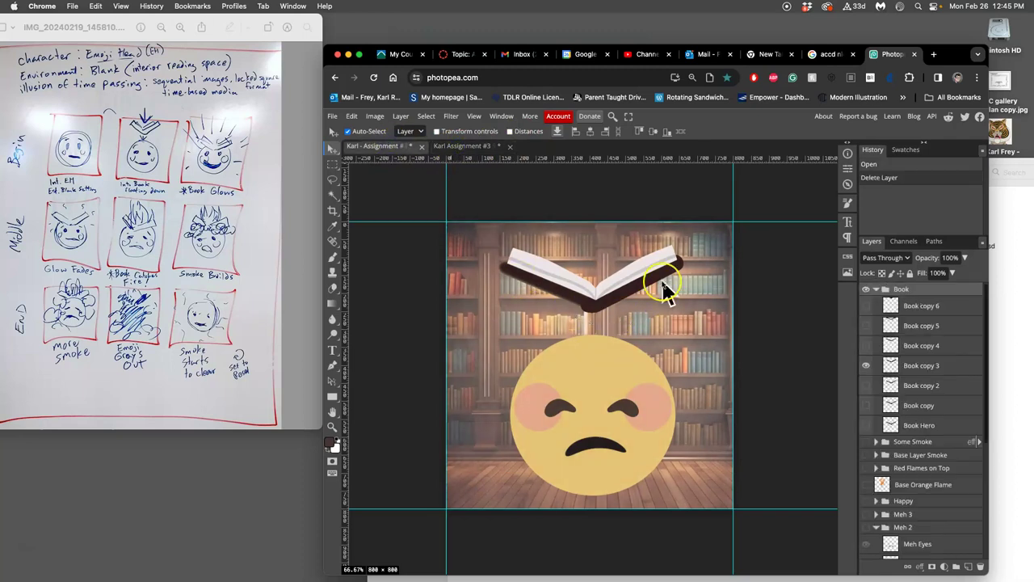
In the stacked-frames document, select Layer 5 and toggle its visibility to check the latest frame change.
left_click(469, 147)
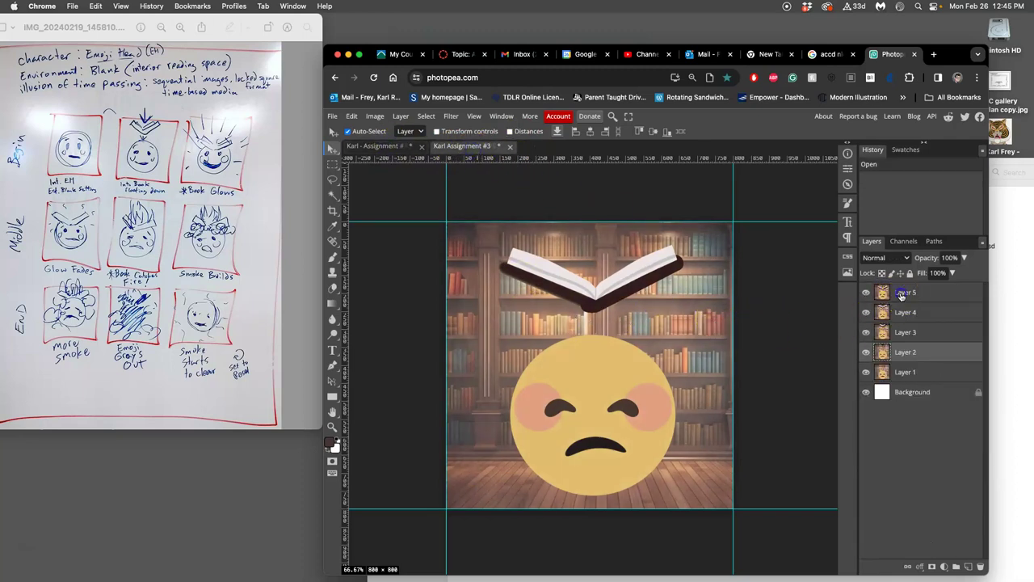
left_click(898, 293)
left_click(865, 293)
left_click(865, 293)
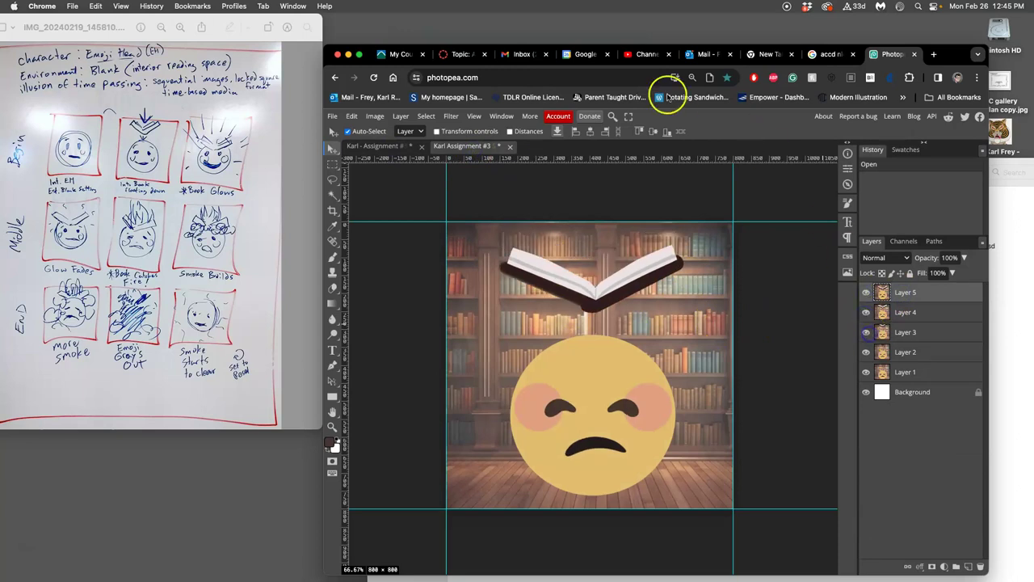
Switch to YouTube and view the SP24-FREE Assignment #3 GIF Transformation playlist on the NLC Arts Lab channel.
left_click(649, 54)
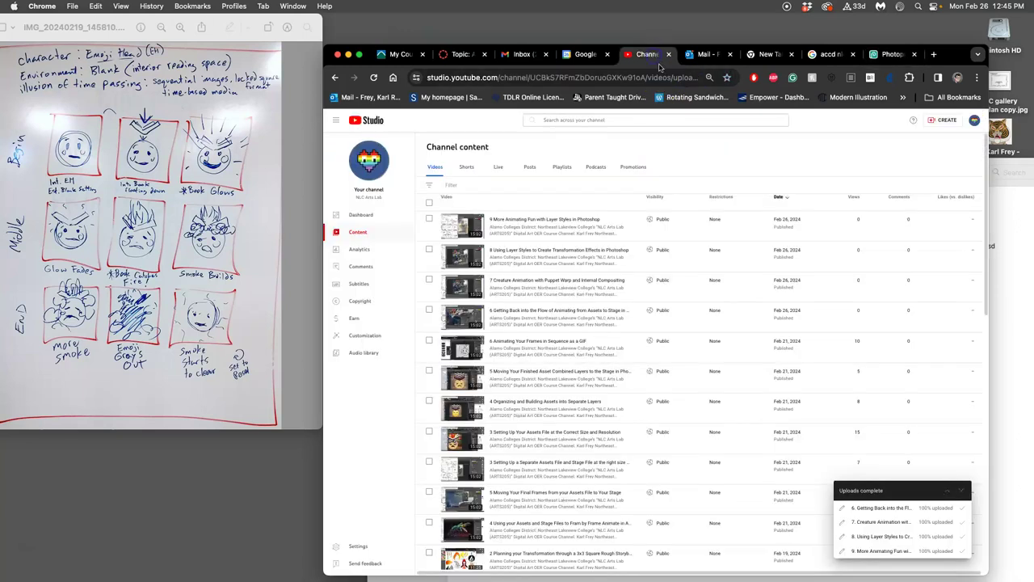
left_click(975, 119)
left_click(907, 165)
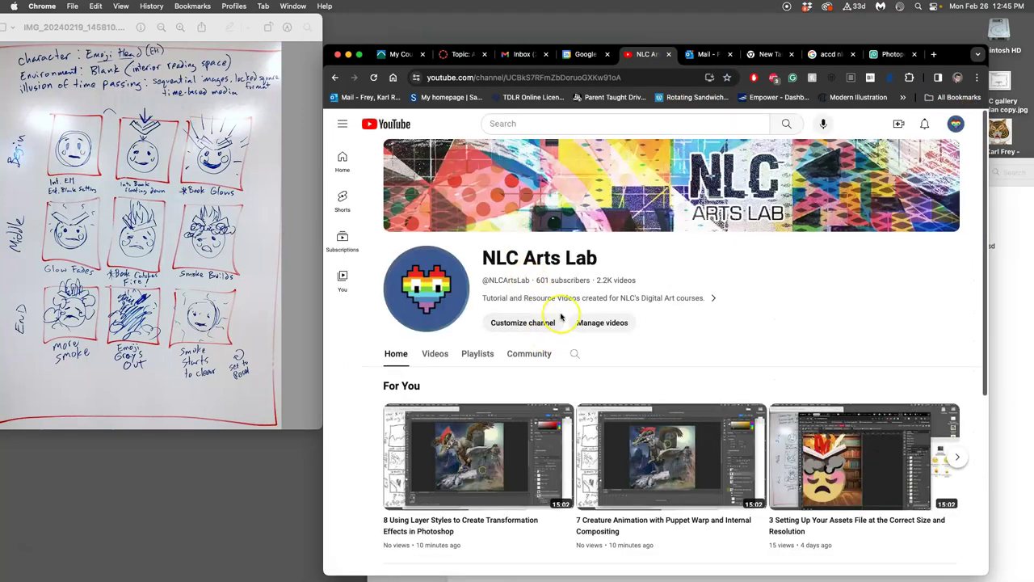
left_click(477, 353)
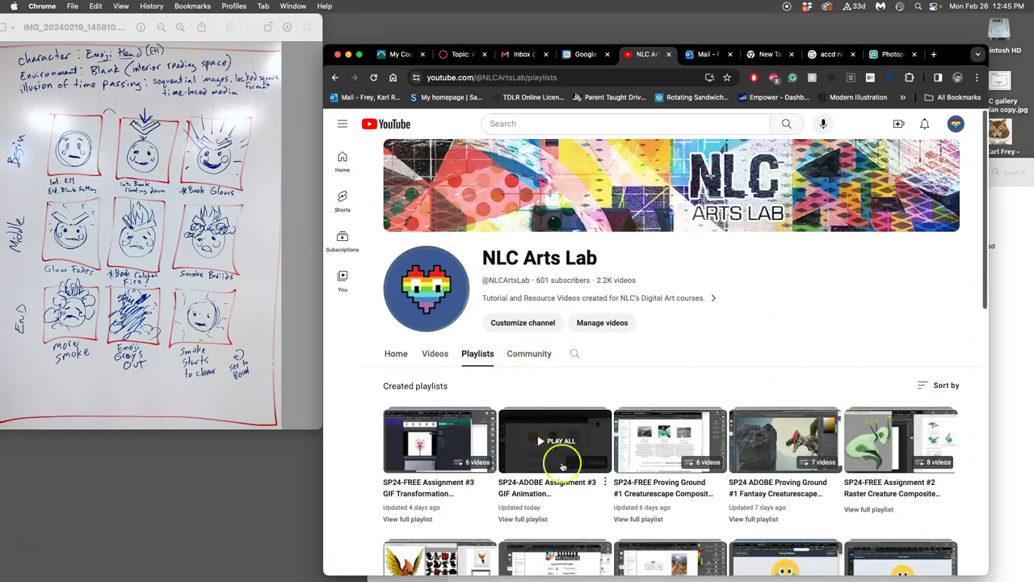
left_click(422, 519)
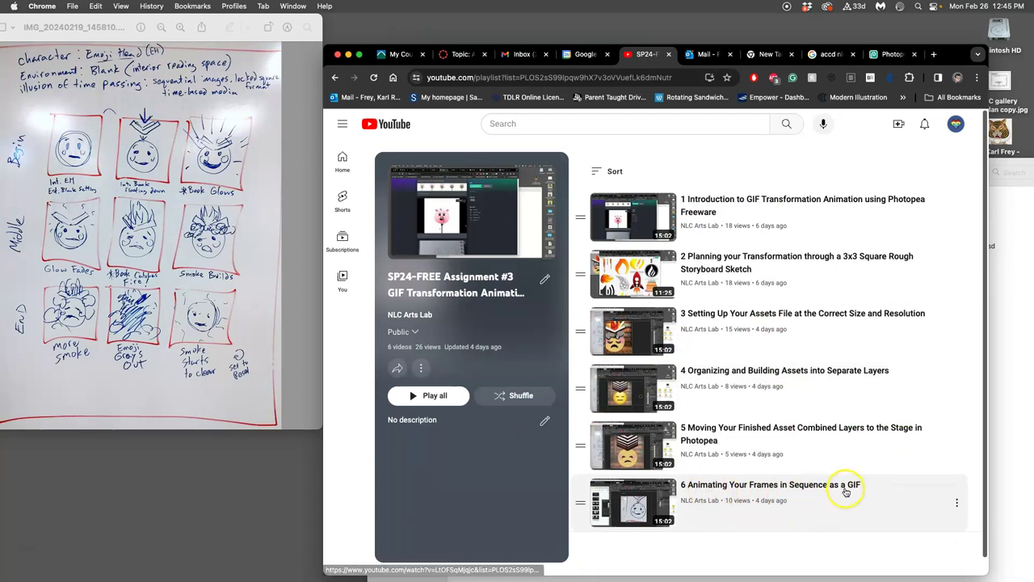
View Animatic Test.gif from the Assignment #3 folder in Safari and close it.
left_click(996, 330)
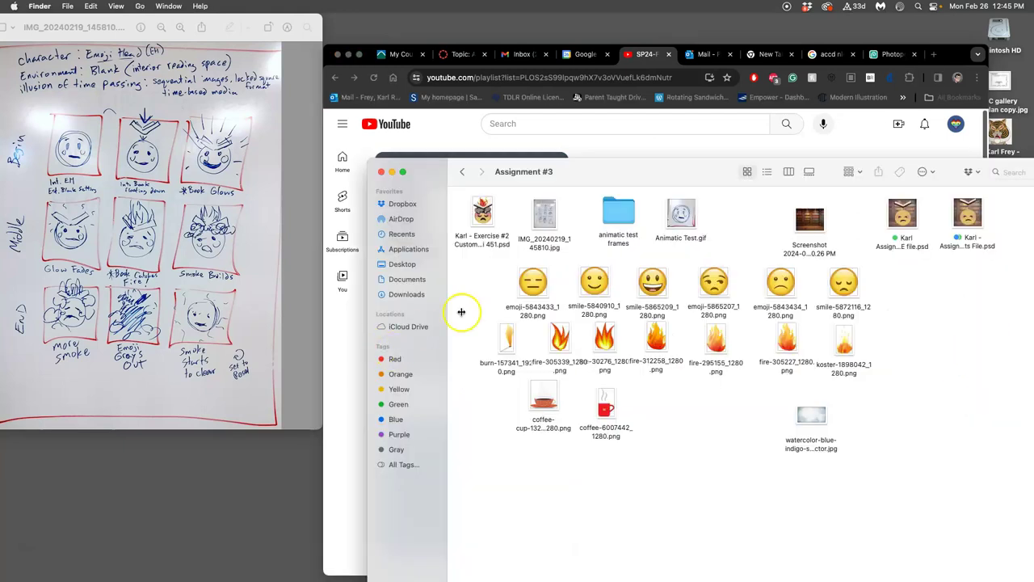
right_click(687, 218)
mouse_move(768, 236)
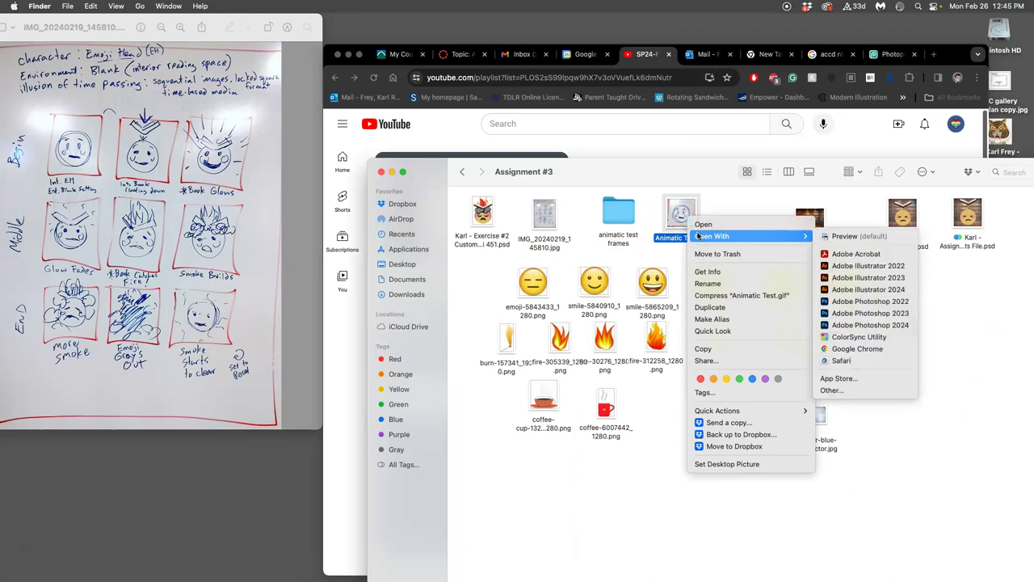
left_click(899, 361)
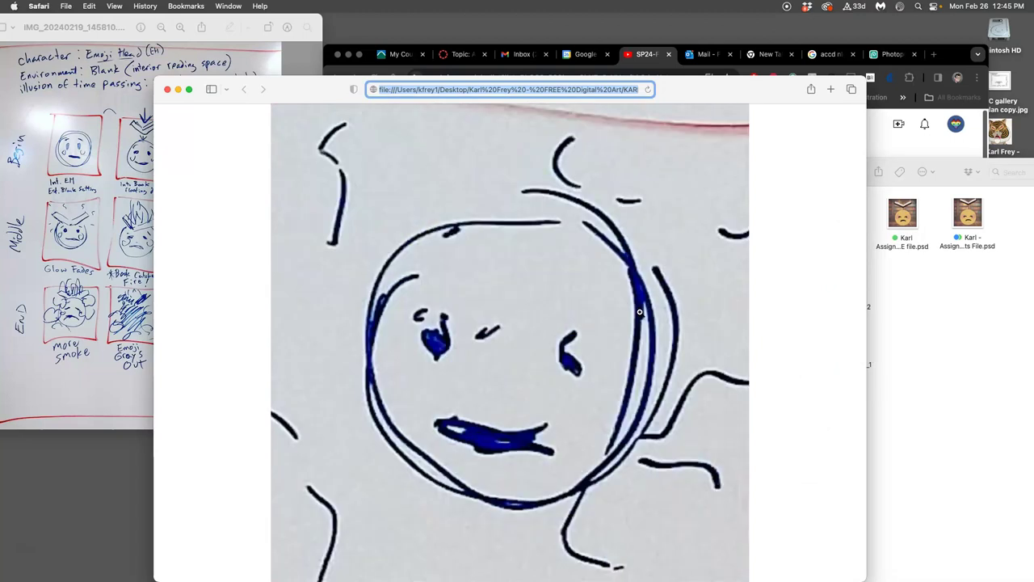
left_click(167, 90)
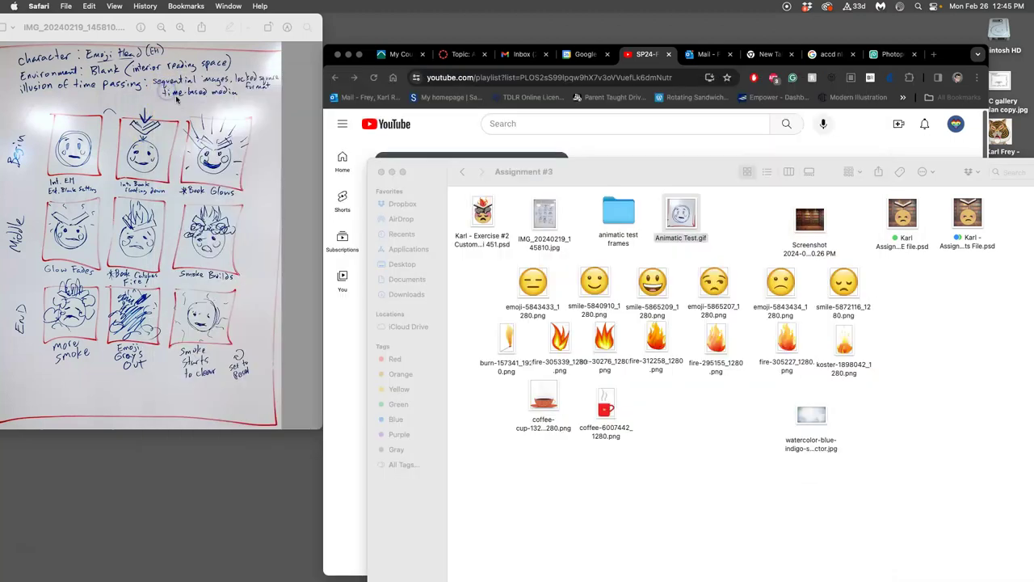
Switch to the ARTS-2348-006 course in Canvas and open the Assignment #3 (.GIF animation) posting page from the Assignment Sheets.
left_click(608, 131)
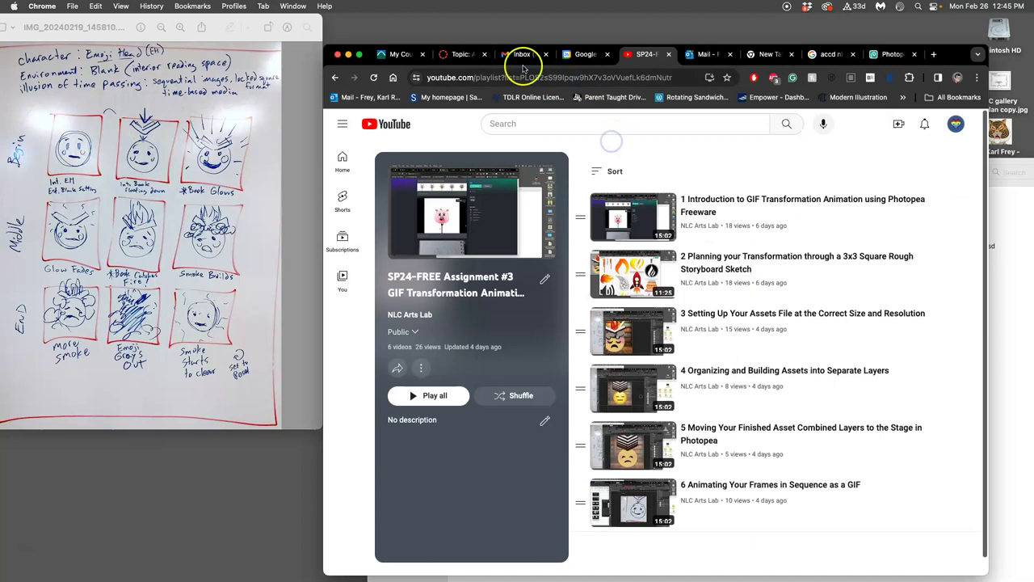
left_click(470, 55)
left_click(339, 216)
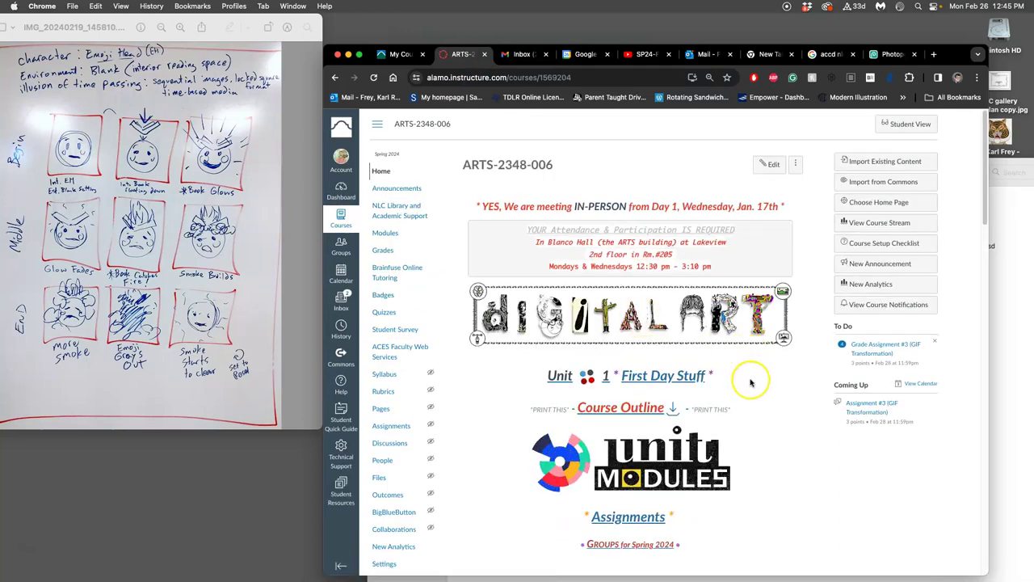
scroll(744, 388, "down", 2)
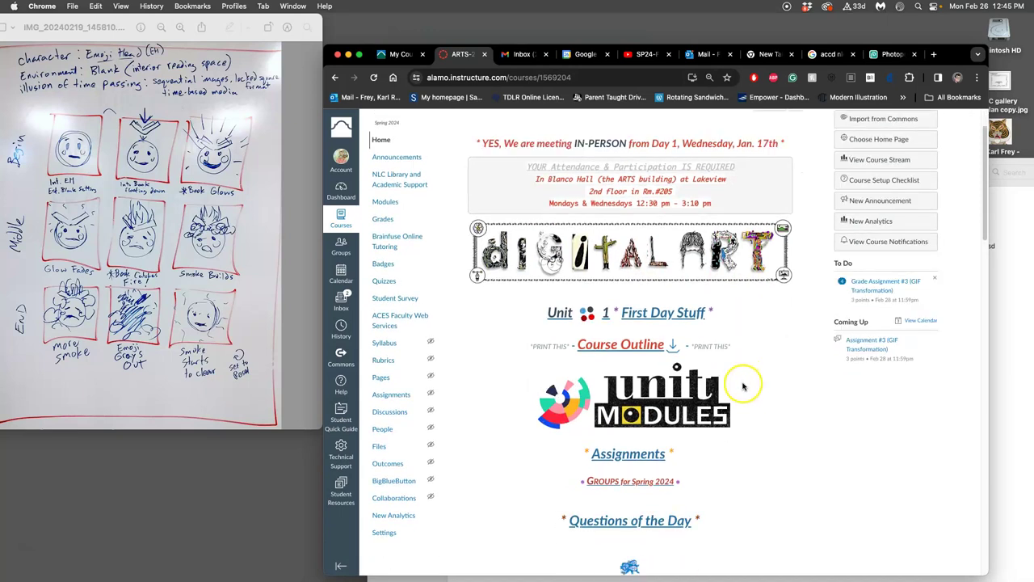
left_click(645, 438)
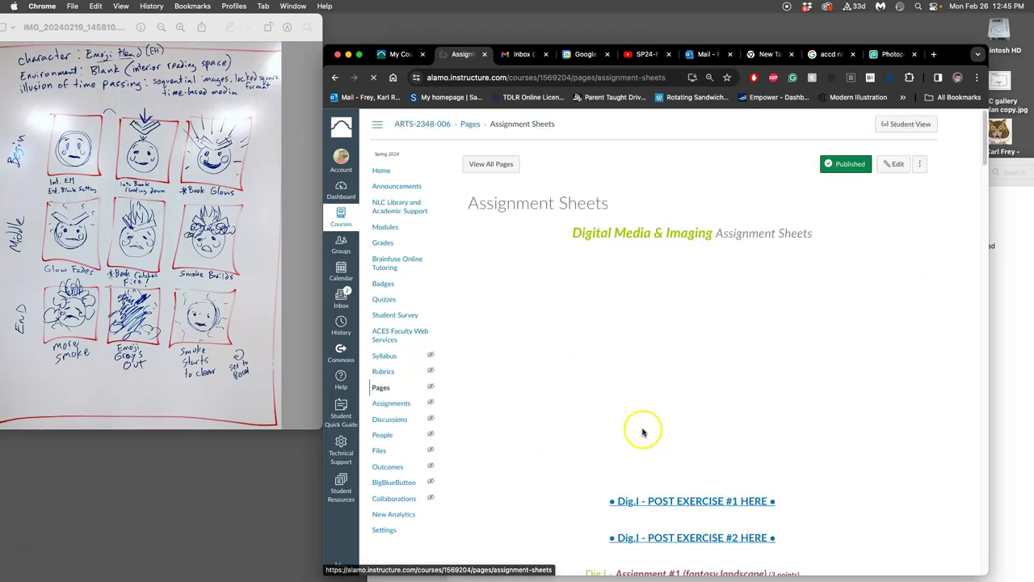
scroll(660, 415, "down", 3)
scroll(660, 412, "down", 5)
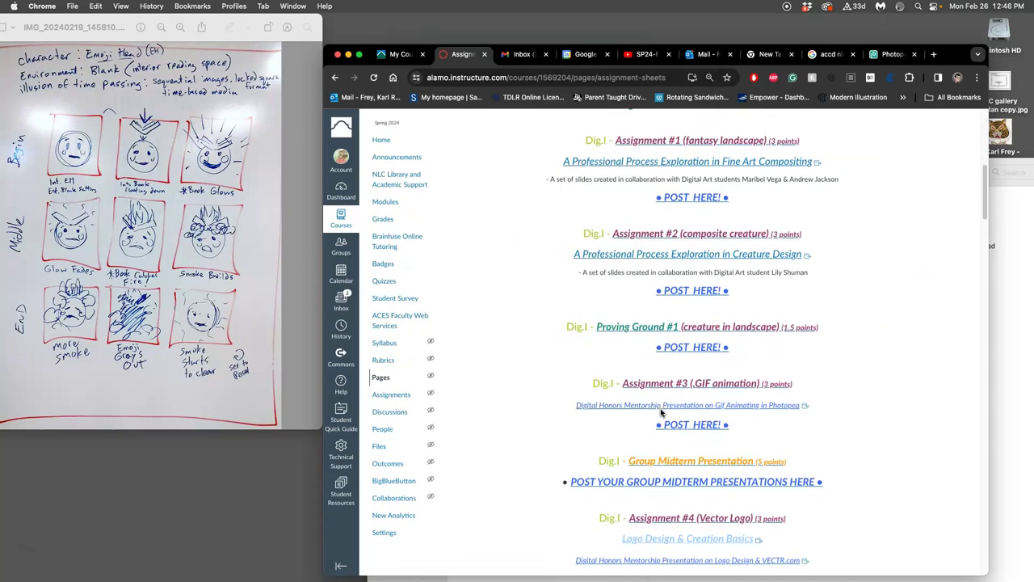
left_click(692, 412)
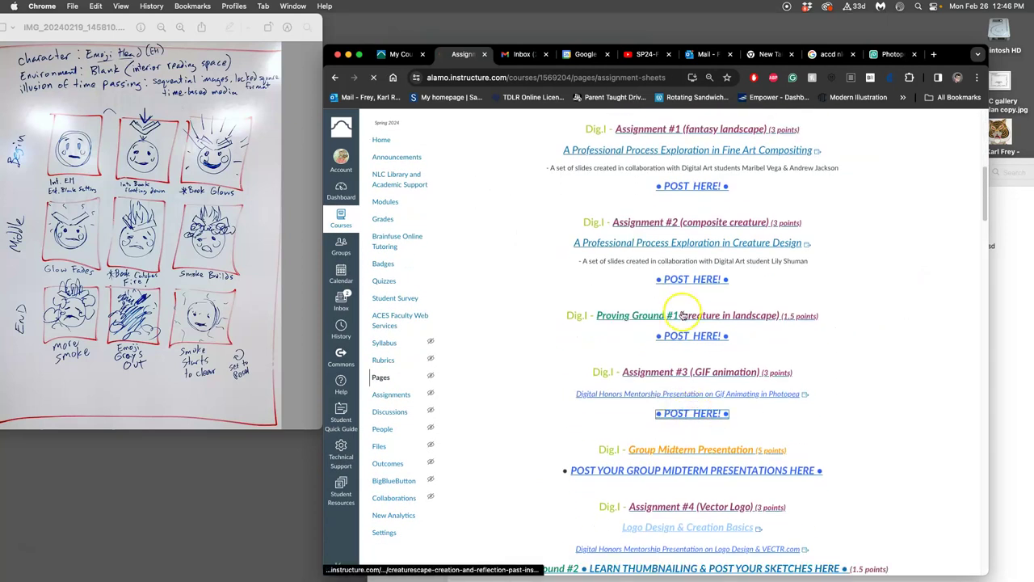
Open the ezgif.com GIF maker linked in the assignment instructions and bring up the Assignment #3 folder.
scroll(683, 355, "down", 10)
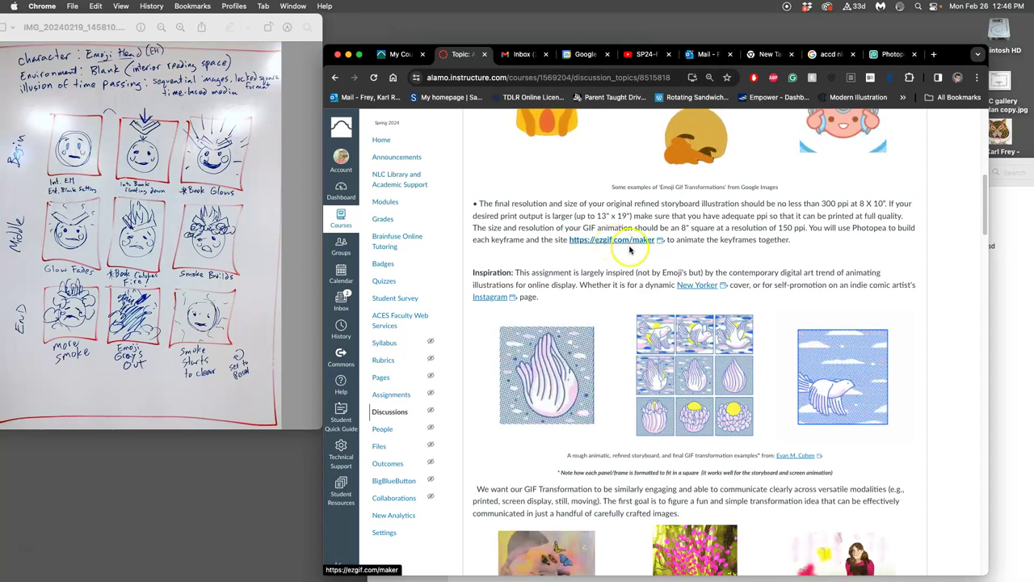
left_click(613, 242)
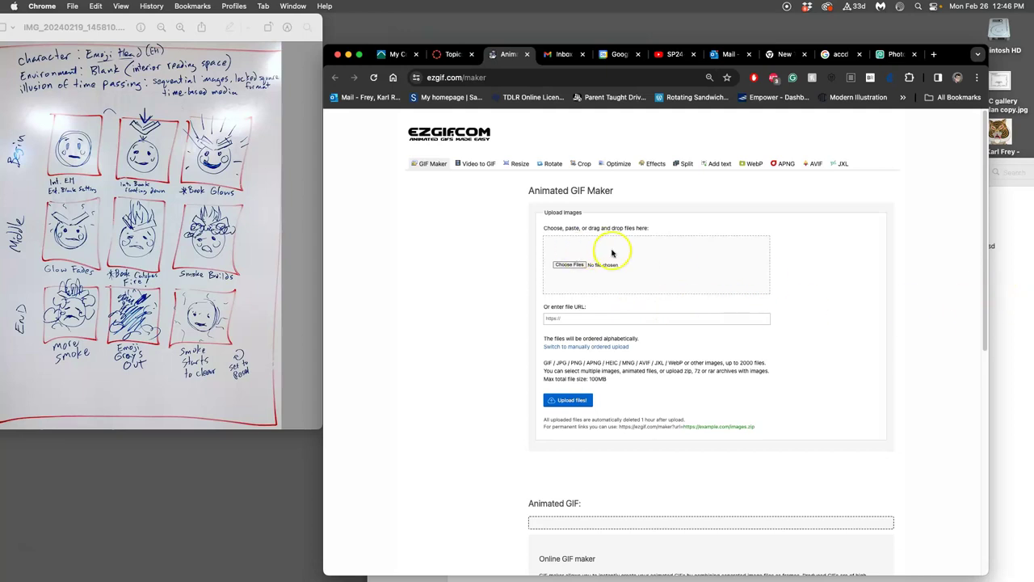
left_click(1011, 291)
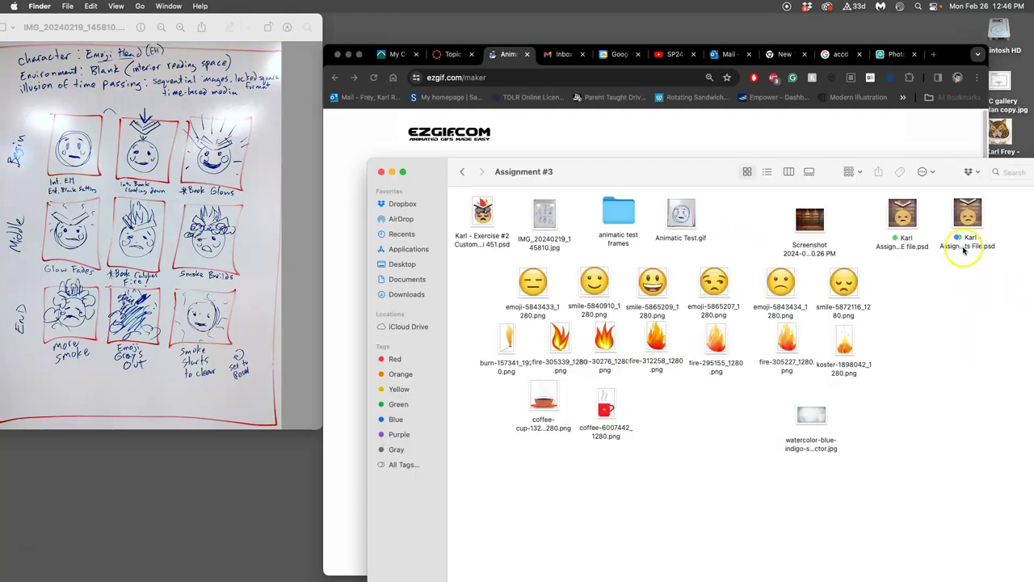
Switch to Photopea and hide Layers 5, 4, 3 and 2 in the stacked-frames document, keeping Layer 1 and Background shown.
left_click(894, 54)
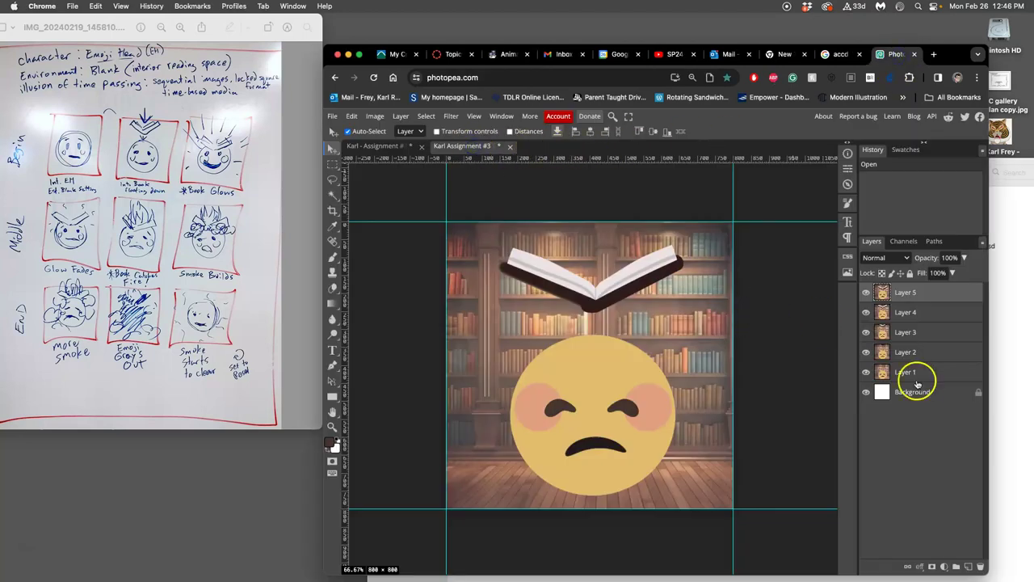
mouse_move(901, 312)
left_mouse_down()
mouse_move(907, 277)
mouse_move(905, 293)
left_mouse_up()
left_click(332, 116)
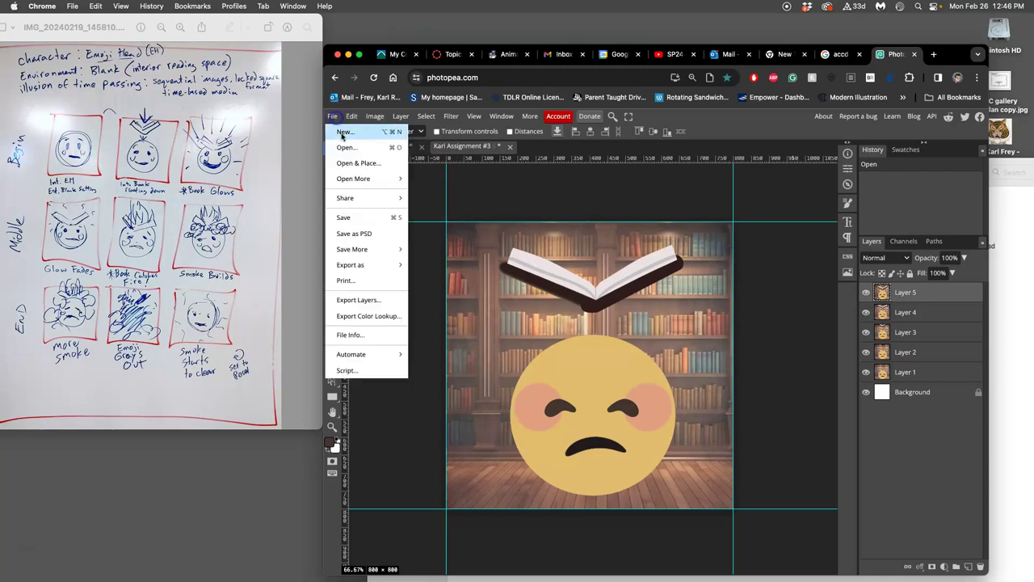
left_click(866, 292)
left_click(866, 312)
left_click(866, 332)
left_click(866, 352)
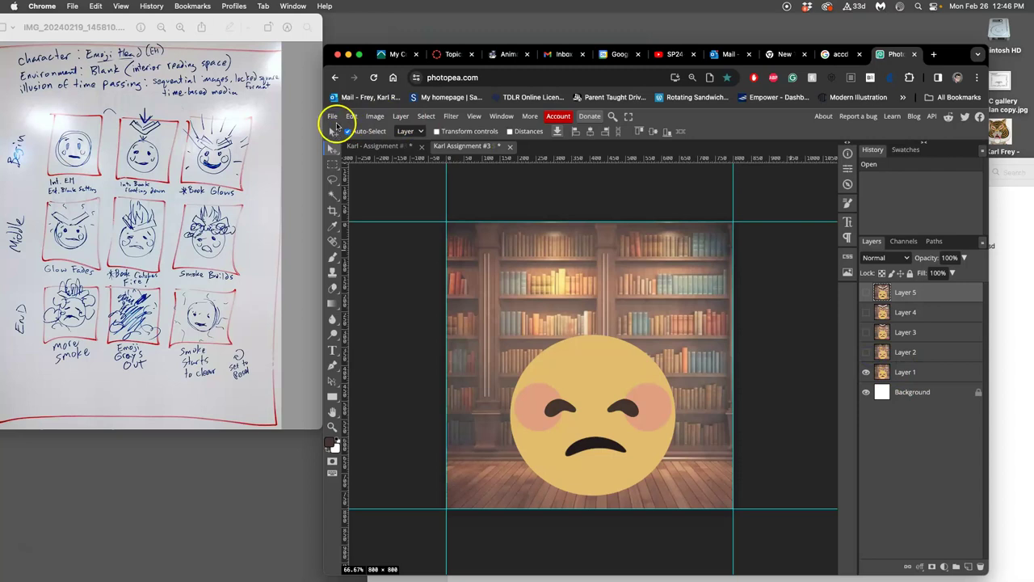
Export the Layer 1 frame as an 800 × 800 px JPG at 84% quality and dismiss the ad-blocker notice.
left_click(332, 115)
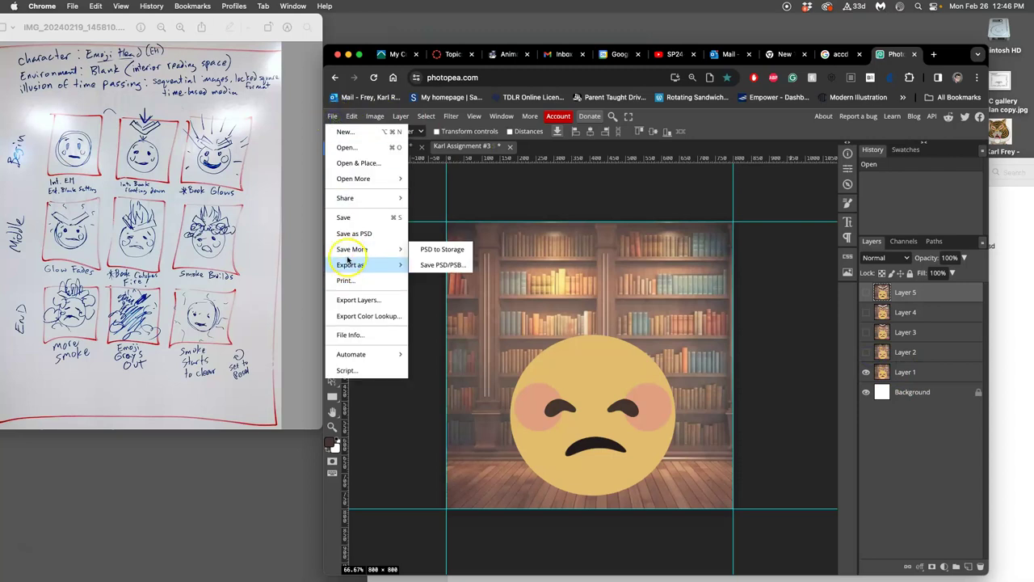
mouse_move(349, 267)
left_click(427, 280)
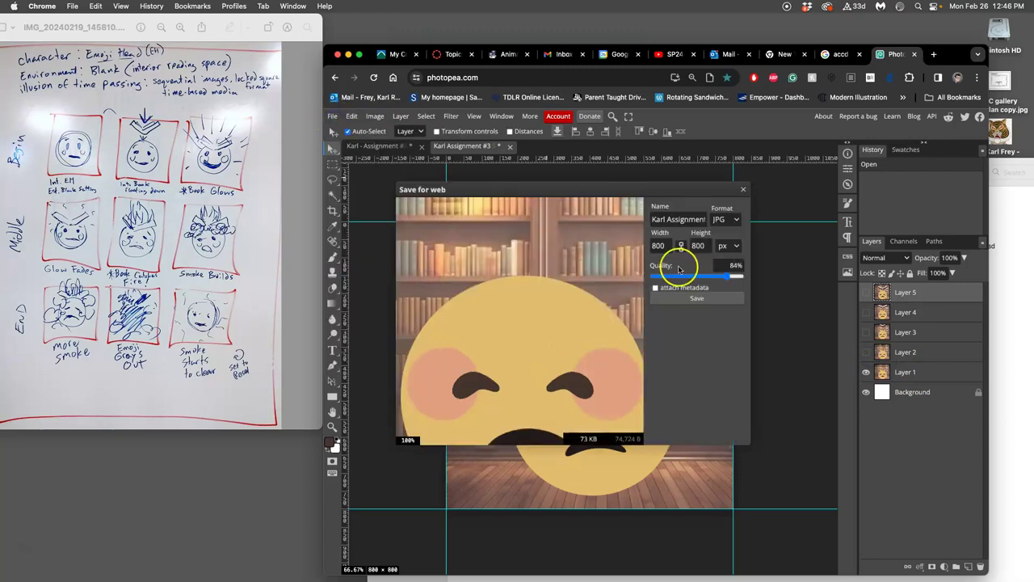
left_click(714, 295)
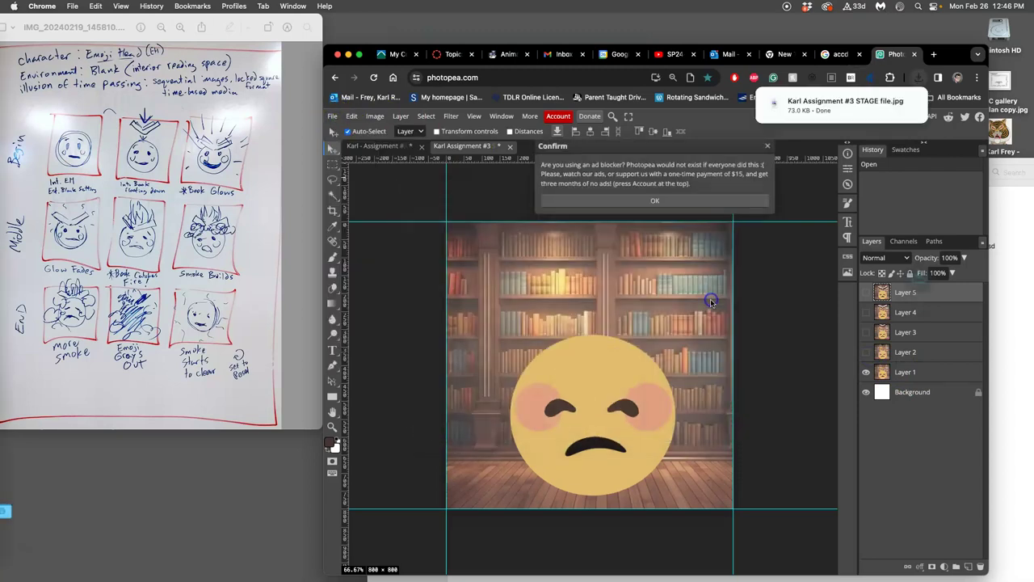
left_click(649, 203)
Show Layer 2 and export the frame as an 800 × 800 px JPG at 84% quality.
left_click(866, 353)
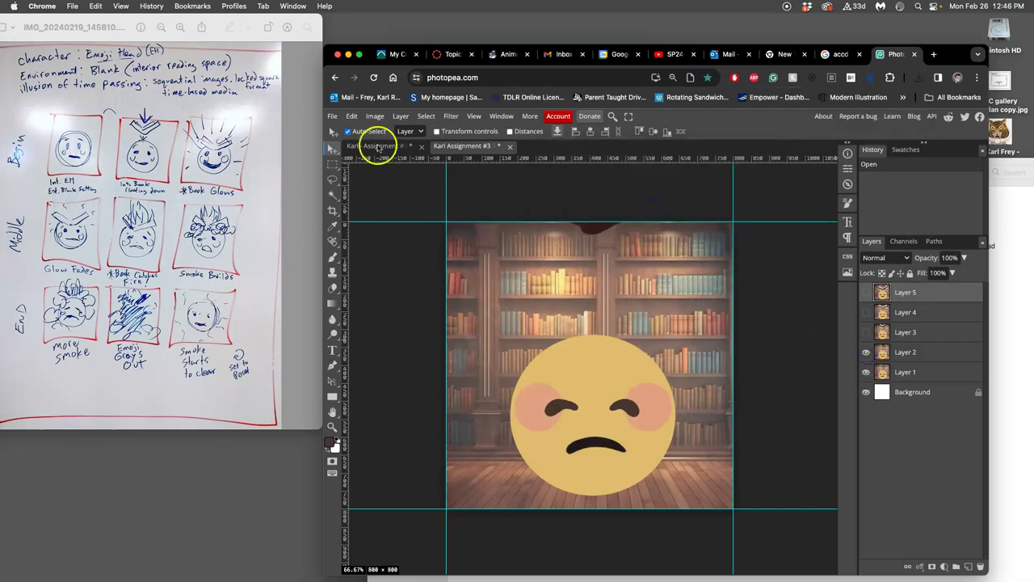
left_click(332, 117)
mouse_move(368, 264)
left_click(436, 280)
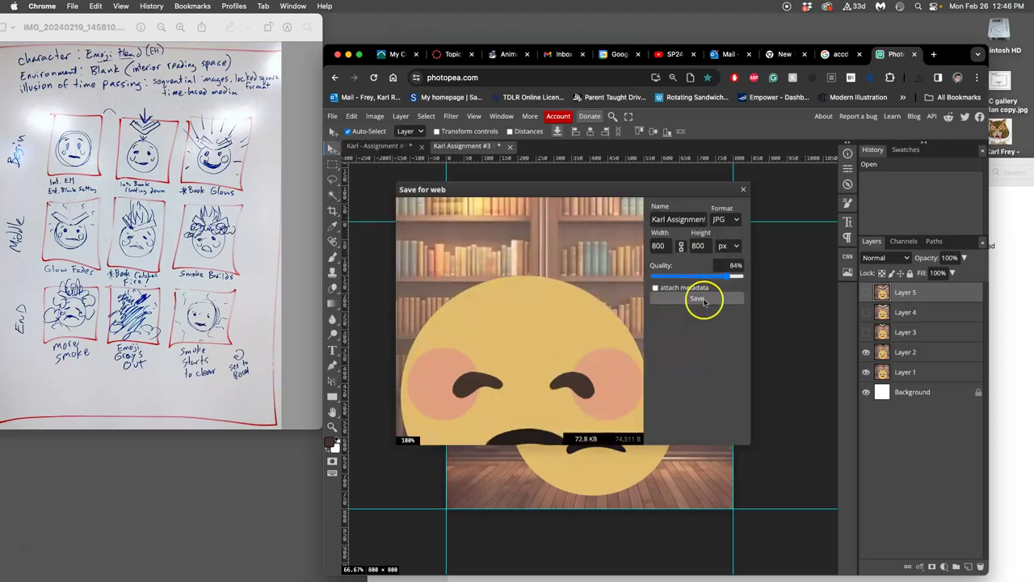
left_click(704, 296)
Show Layer 3 above the lower frames and export the image as a JPG.
left_click(867, 332)
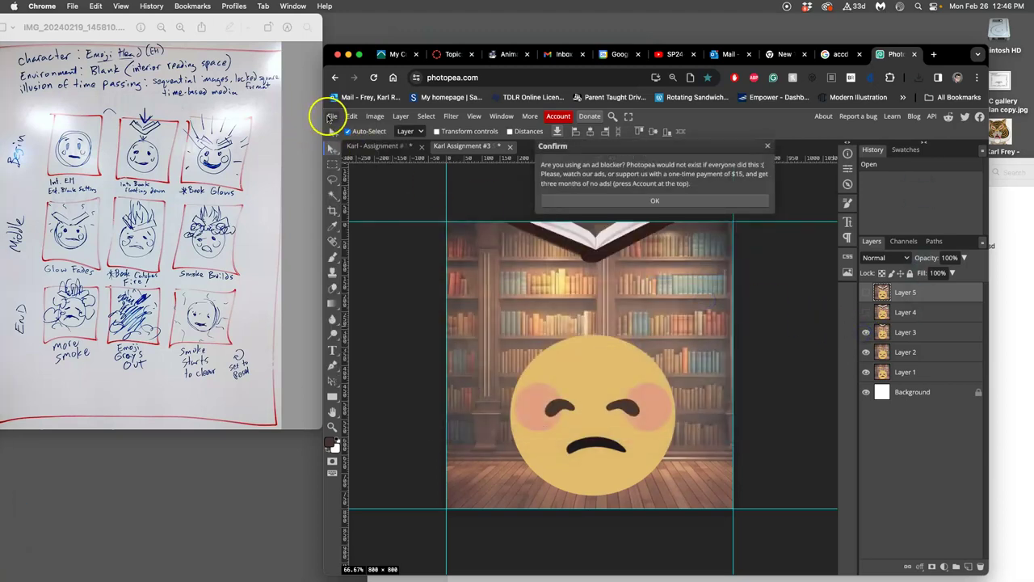
left_click(332, 116)
mouse_move(388, 265)
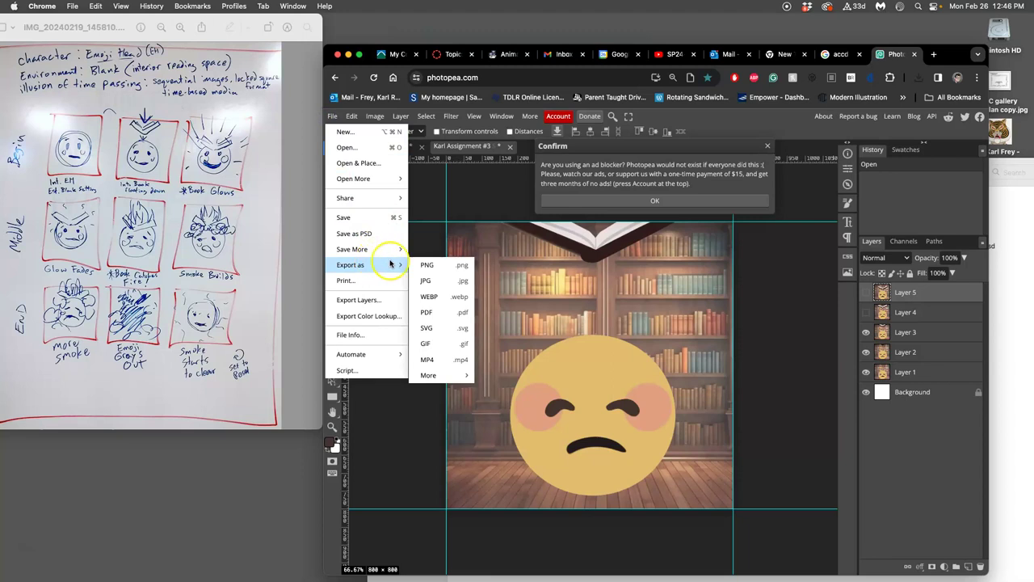
left_click(428, 280)
left_click(703, 299)
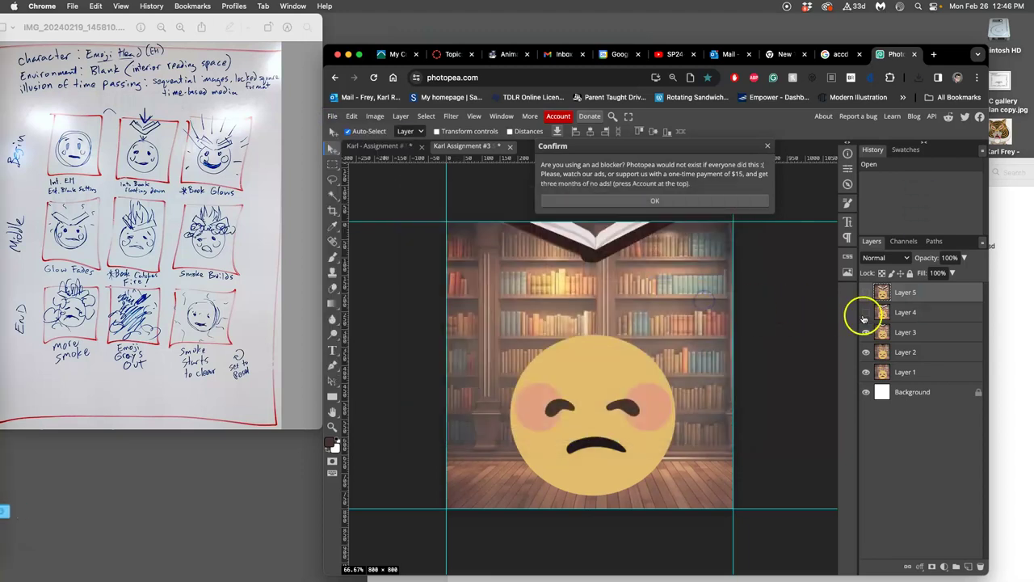
Show Layer 4 and export the frame as a JPG with the size kept at 800 × 800 px and quality at 84%.
left_click(866, 312)
left_click(332, 116)
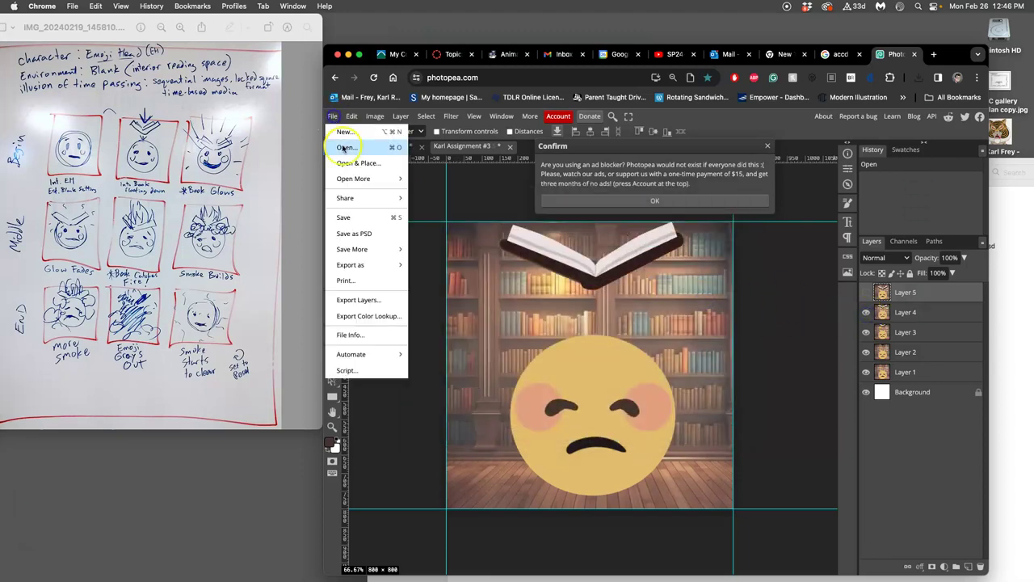
mouse_move(368, 265)
left_click(424, 278)
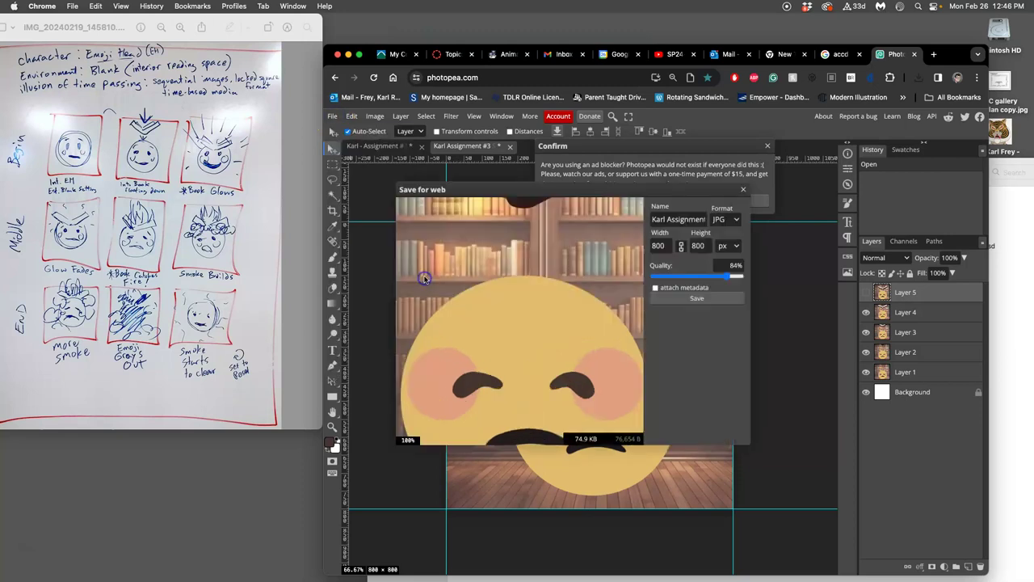
left_click(675, 298)
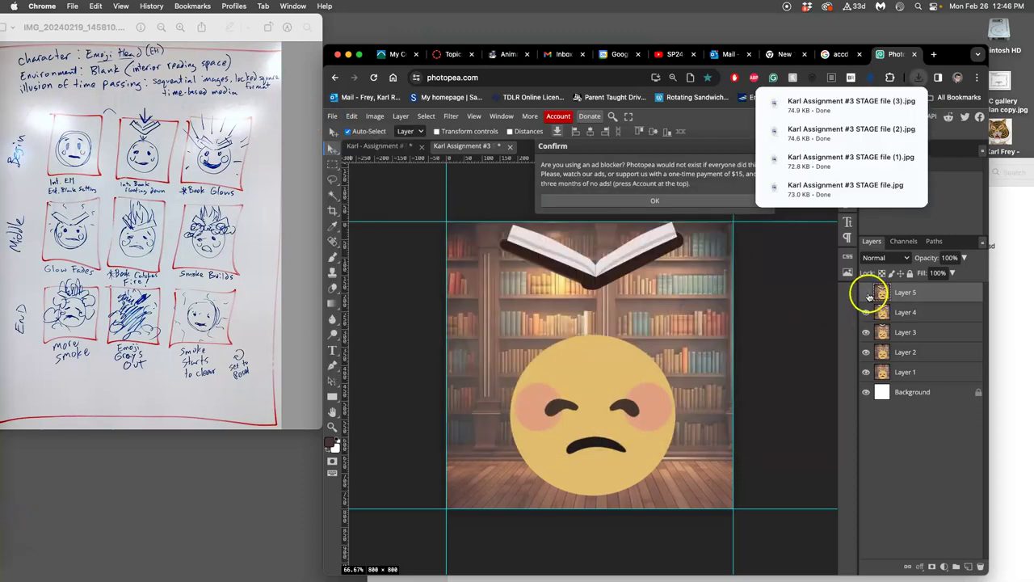
Show Layer 5, export this last frame as a JPG at 84% quality, and close the ad-blocker notice.
left_click(866, 291)
left_click(332, 117)
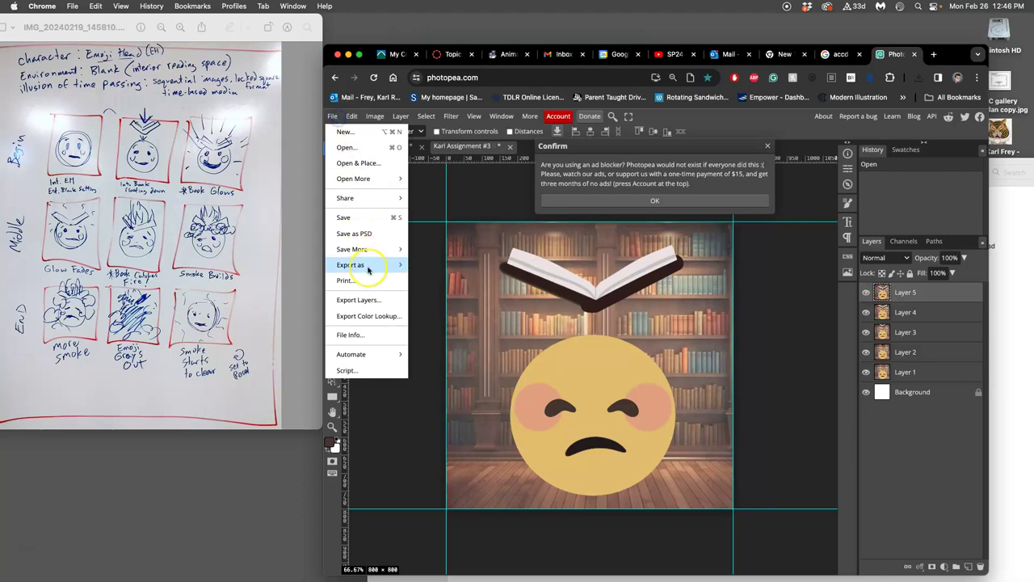
mouse_move(396, 265)
left_click(427, 280)
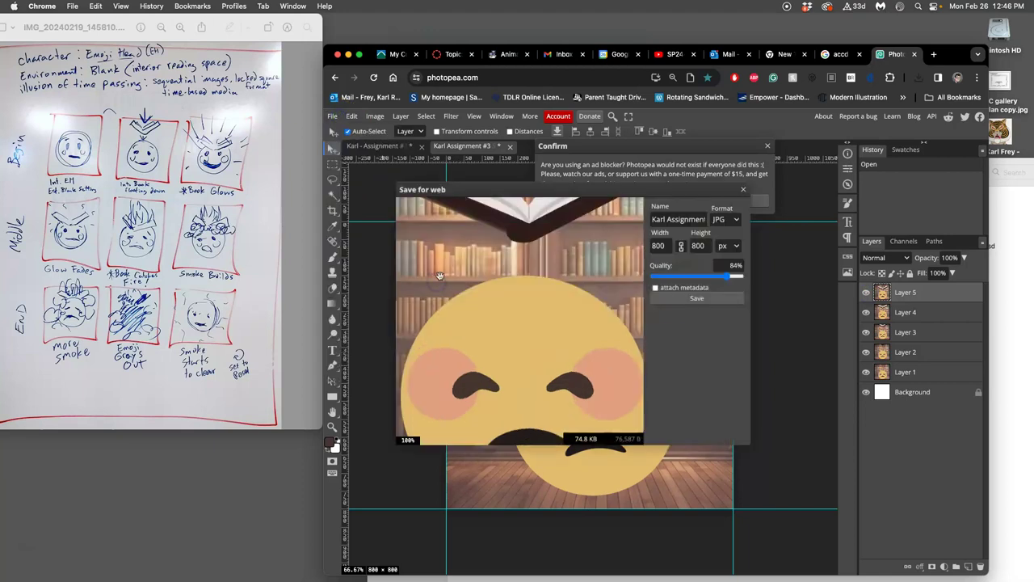
left_click(670, 300)
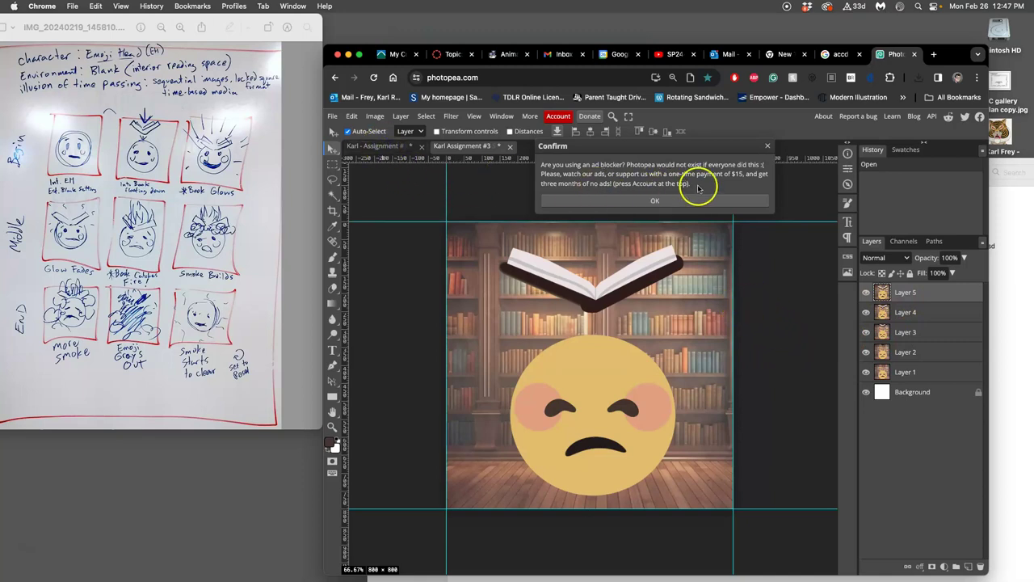
left_click(767, 148)
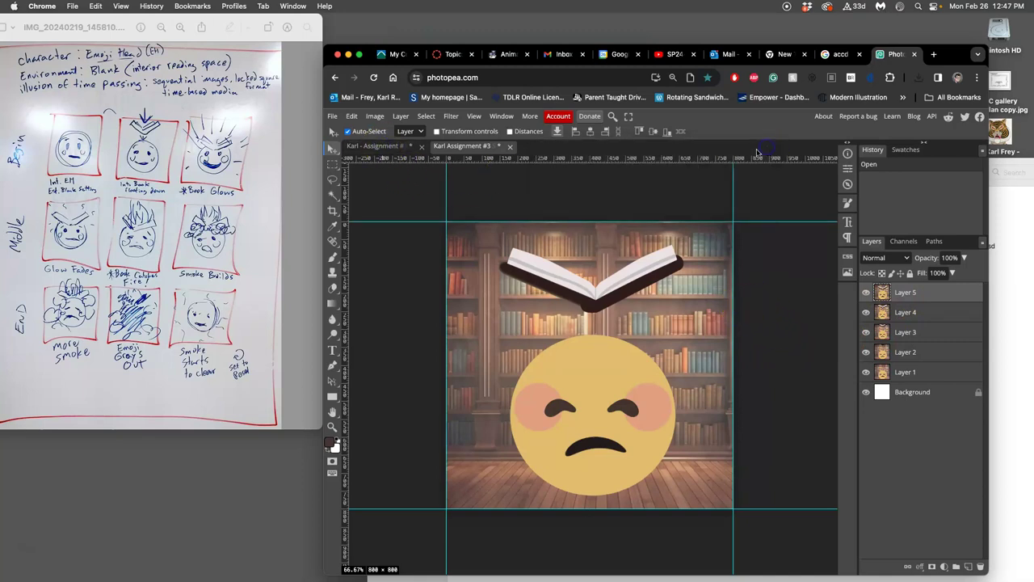
left_click(394, 148)
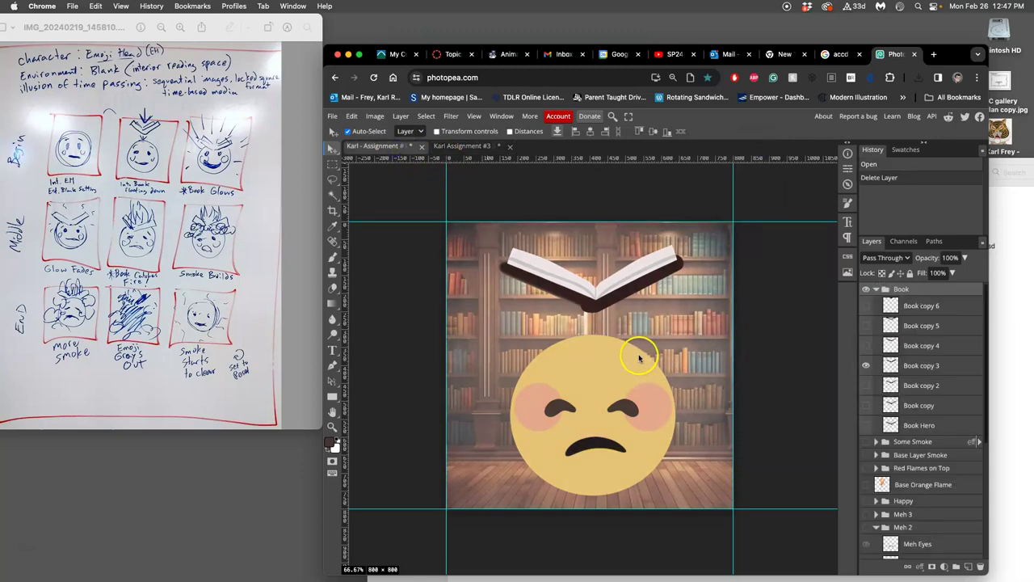
left_click(462, 146)
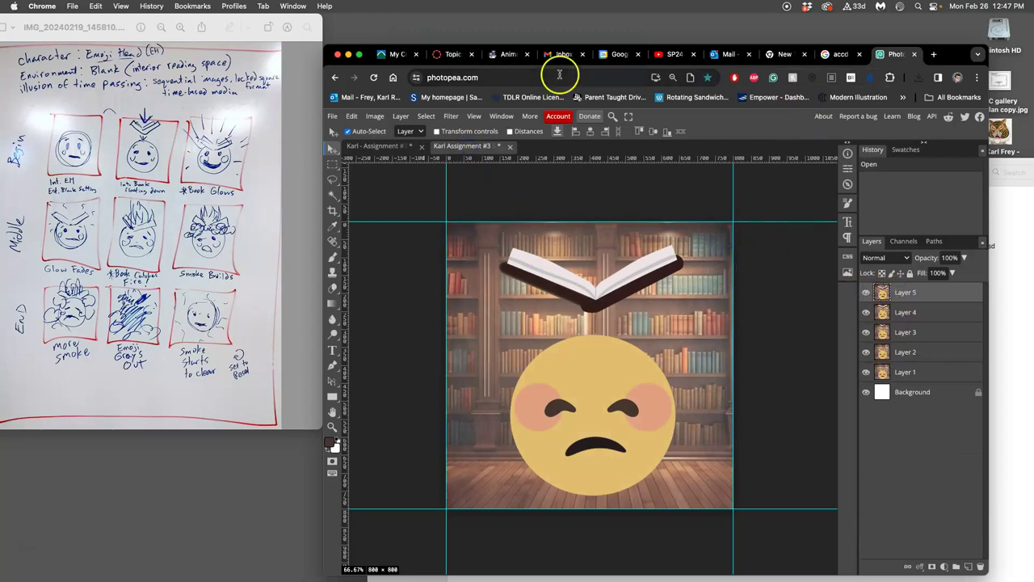
Switch to the ezgif.com Animated GIF Maker and open the Downloads folder in Finder.
left_click(509, 55)
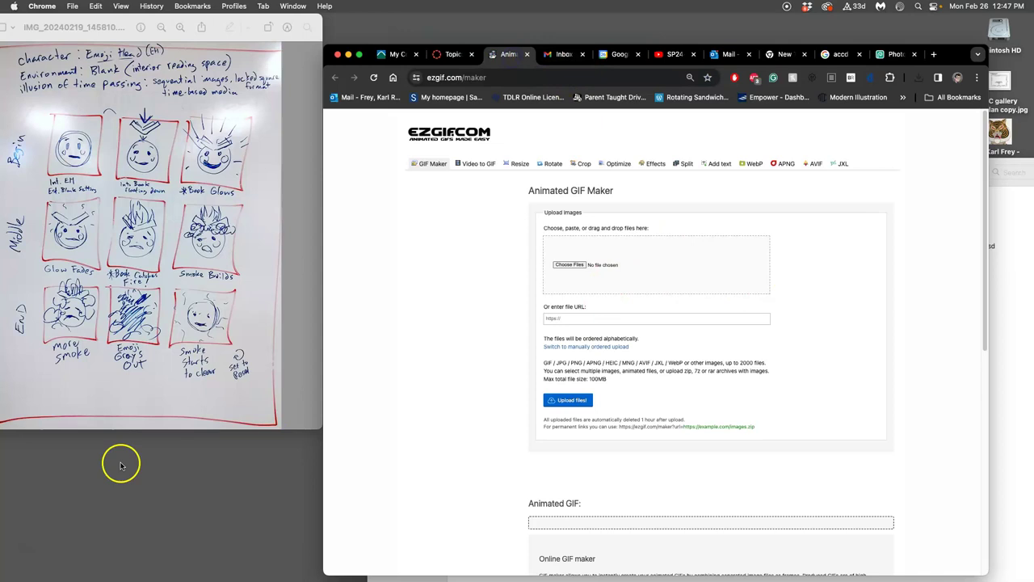
mouse_move(12, 537)
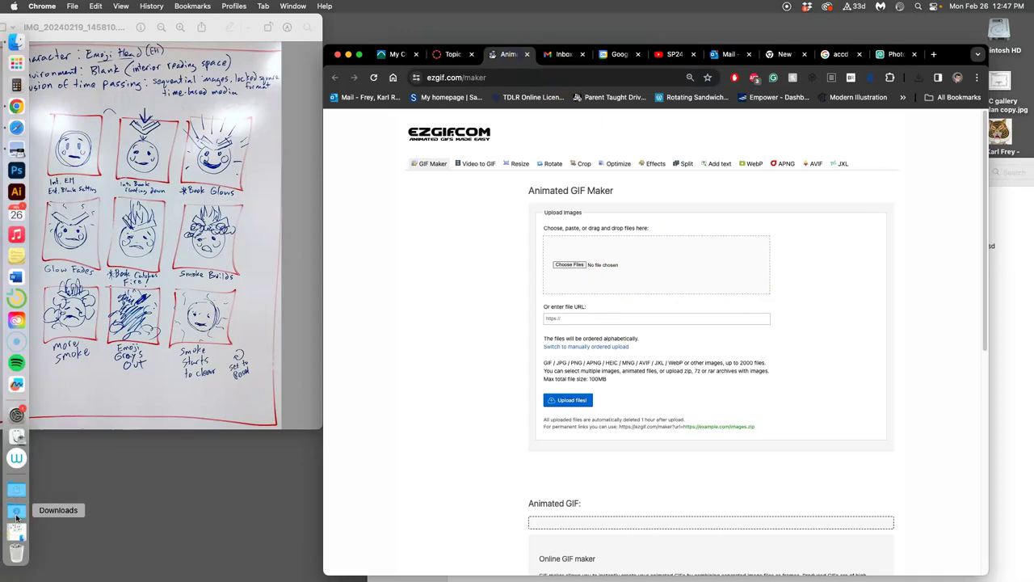
left_click(14, 527)
left_click(15, 512)
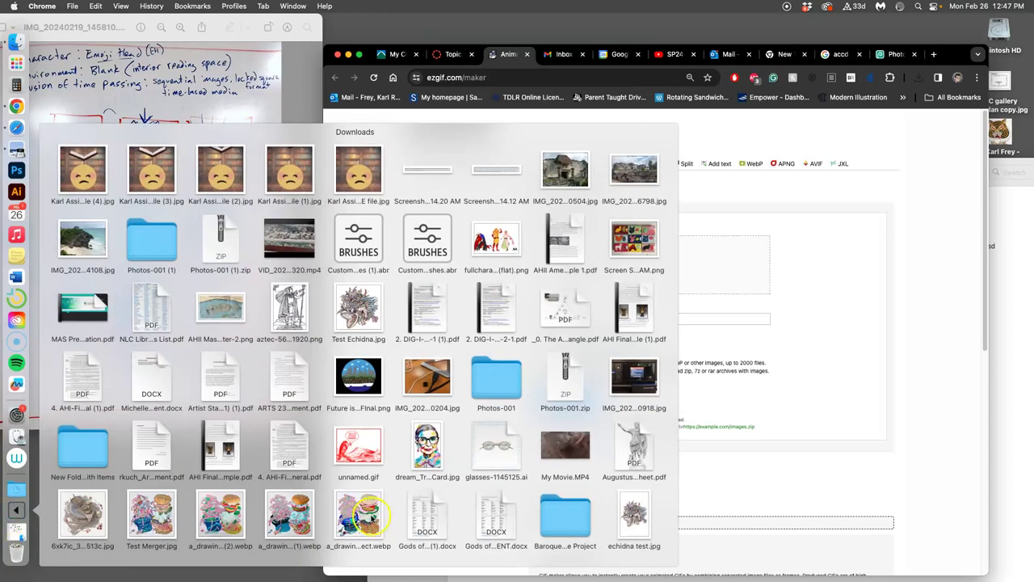
scroll(365, 515, "down", 10)
left_click(424, 513)
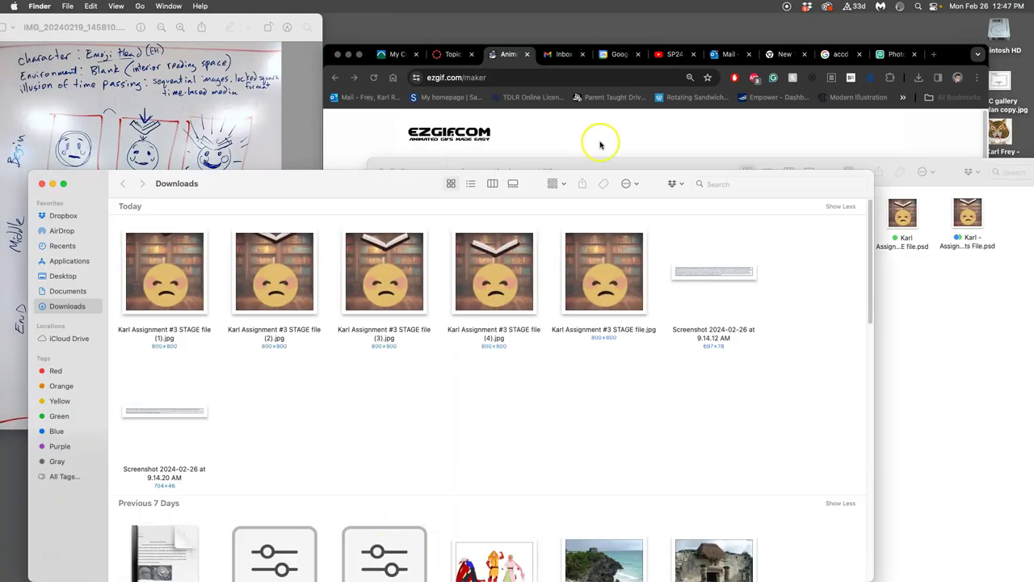
Upload the five exported Assignment #3 STAGE file JPGs from Downloads to the GIF maker and generate the animated GIF.
left_click_drag(594, 173, 583, 366)
left_click_drag(648, 441, 182, 471)
left_click_drag(433, 168, 861, 218)
left_click_drag(594, 452, 630, 256)
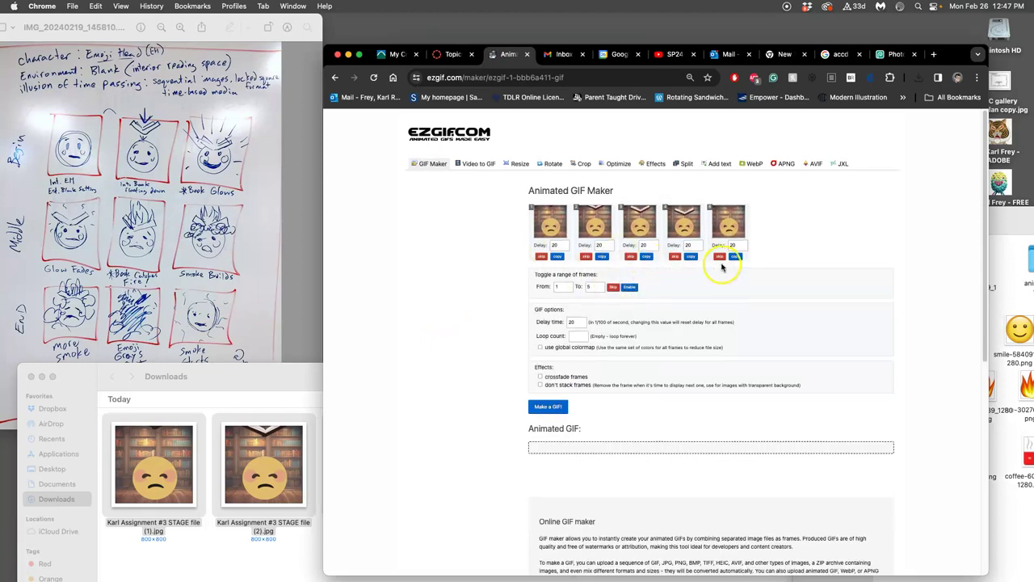
left_click(556, 406)
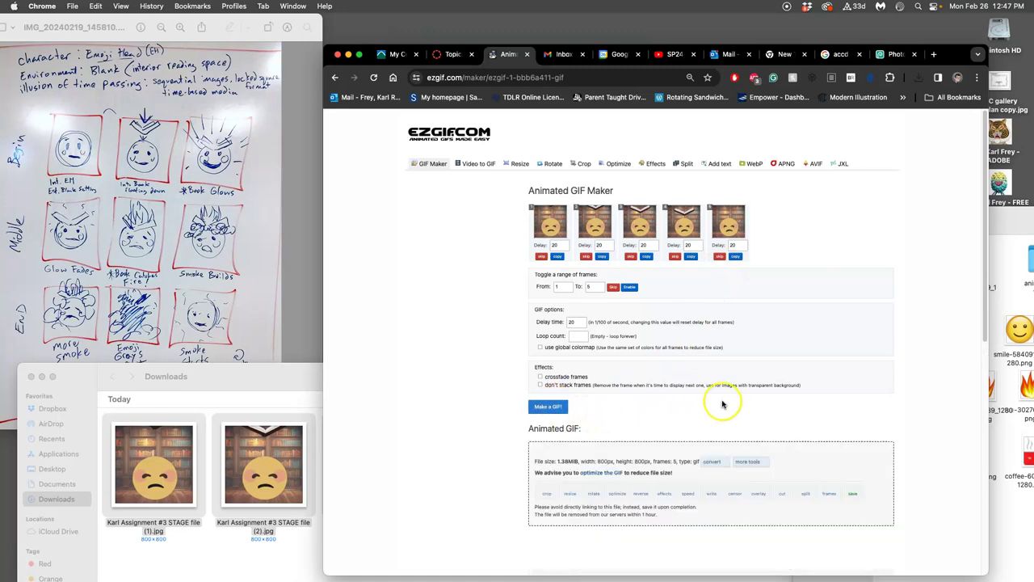
scroll(725, 398, "down", 5)
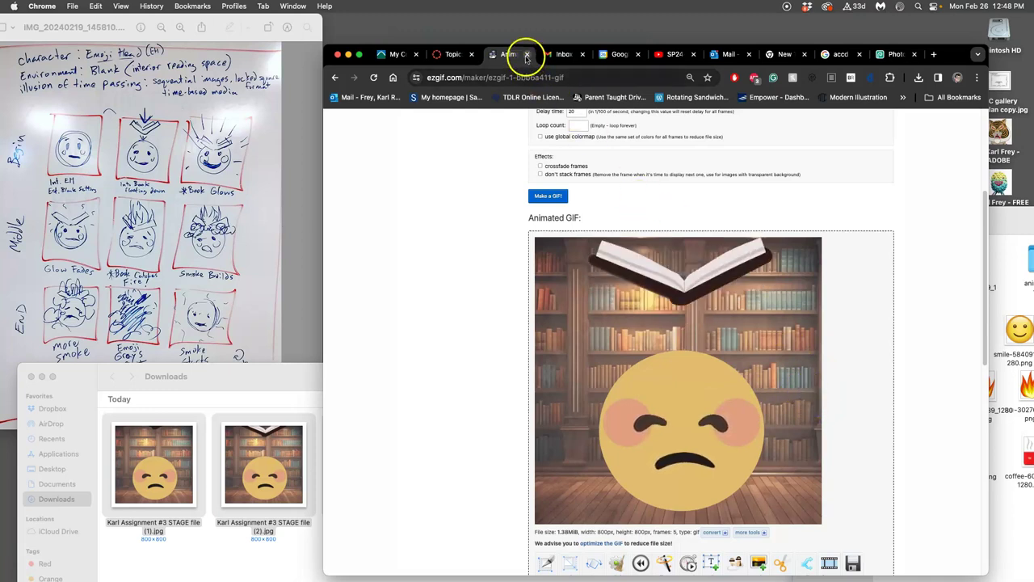
Switch back to Photopea and hide Layers 5, 4, 3 and 2 in the stacked-frames document, leaving Layer 1 shown and selected.
left_click(897, 57)
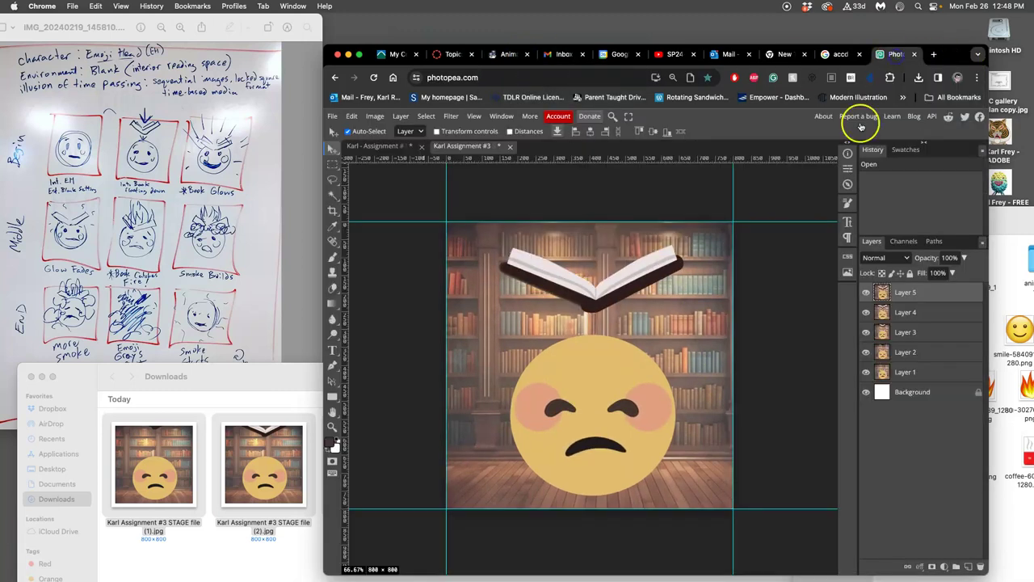
left_click(394, 149)
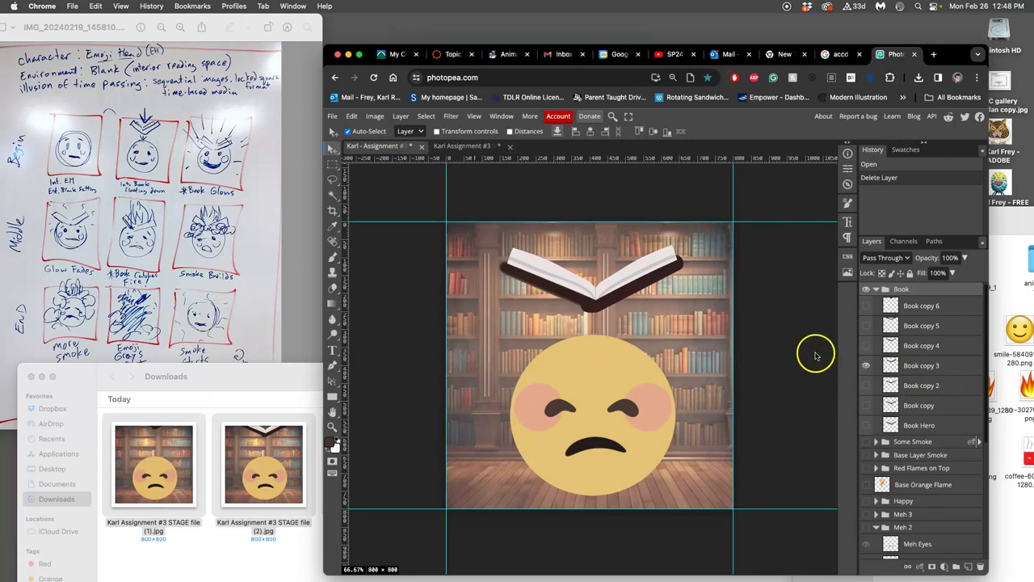
left_click(473, 147)
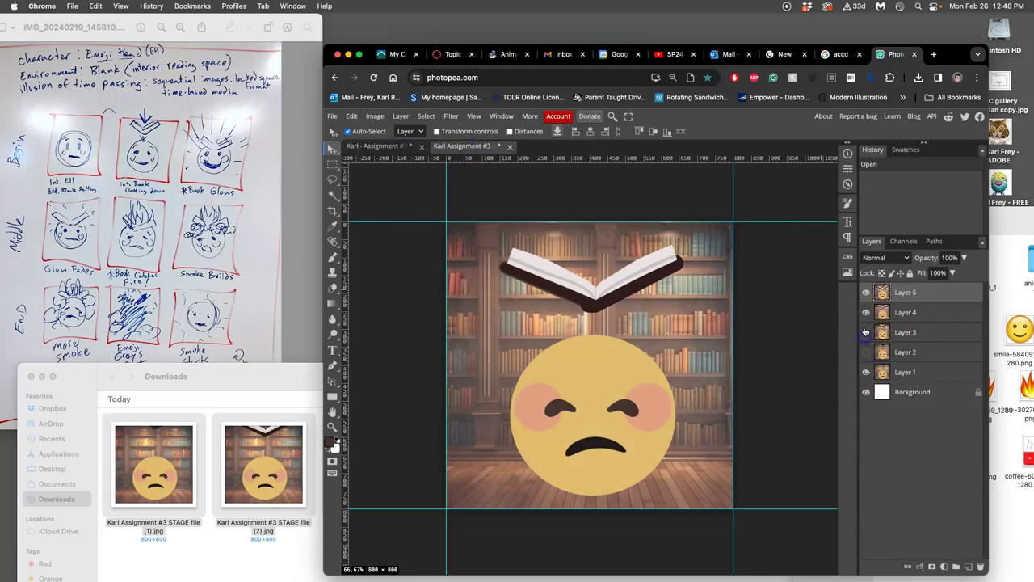
left_click(865, 293)
left_click(914, 372)
left_click(867, 374)
left_click(866, 373)
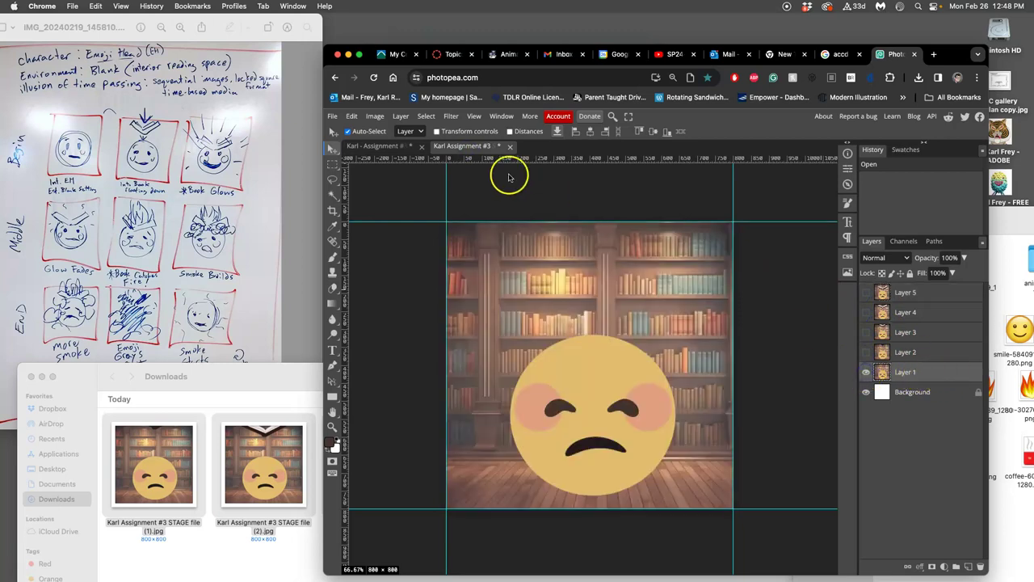
In the assets document, show Book copy 6 and hide Book copy 3 inside the Book group.
left_click(374, 147)
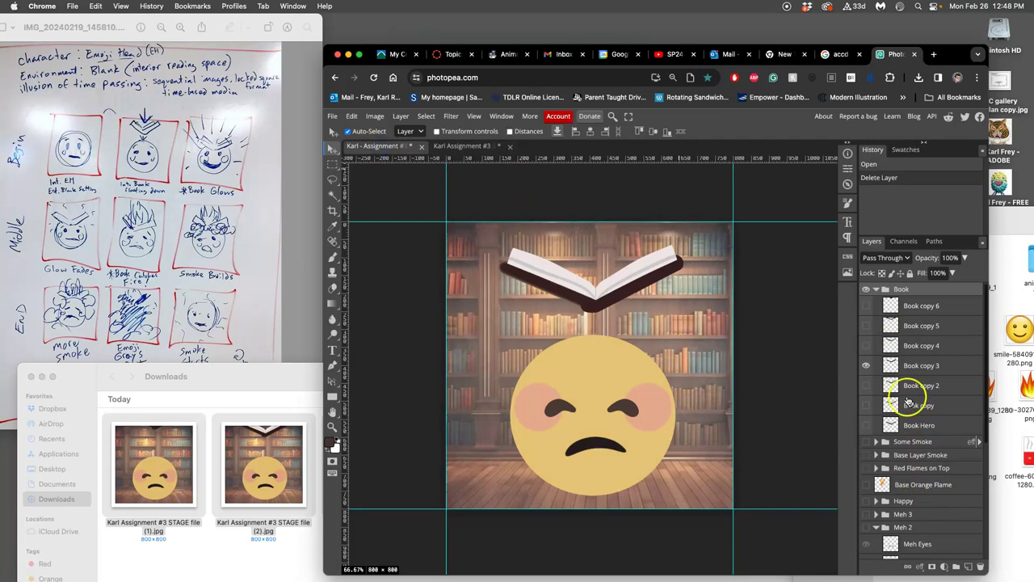
left_click(866, 305)
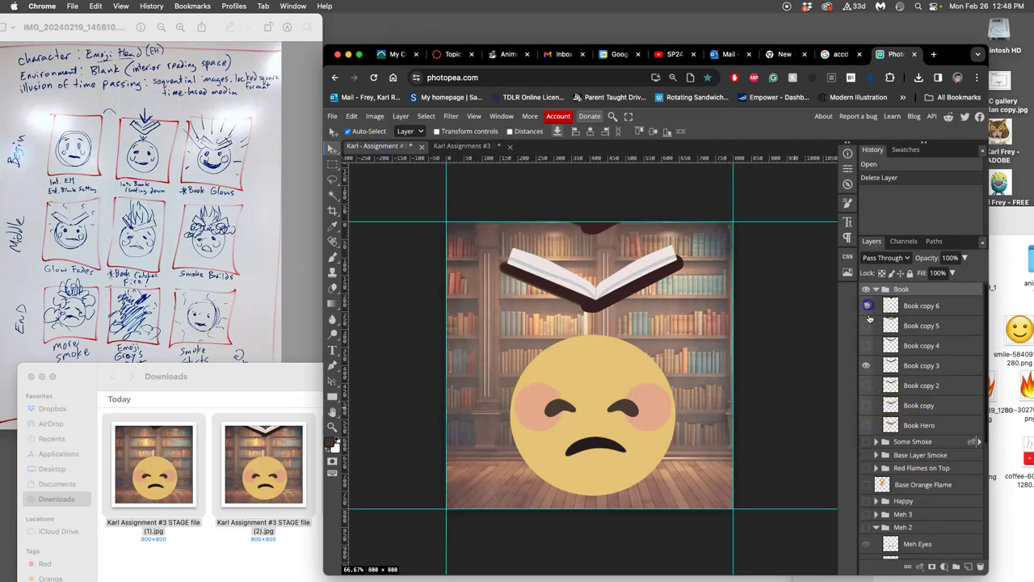
left_click(867, 365)
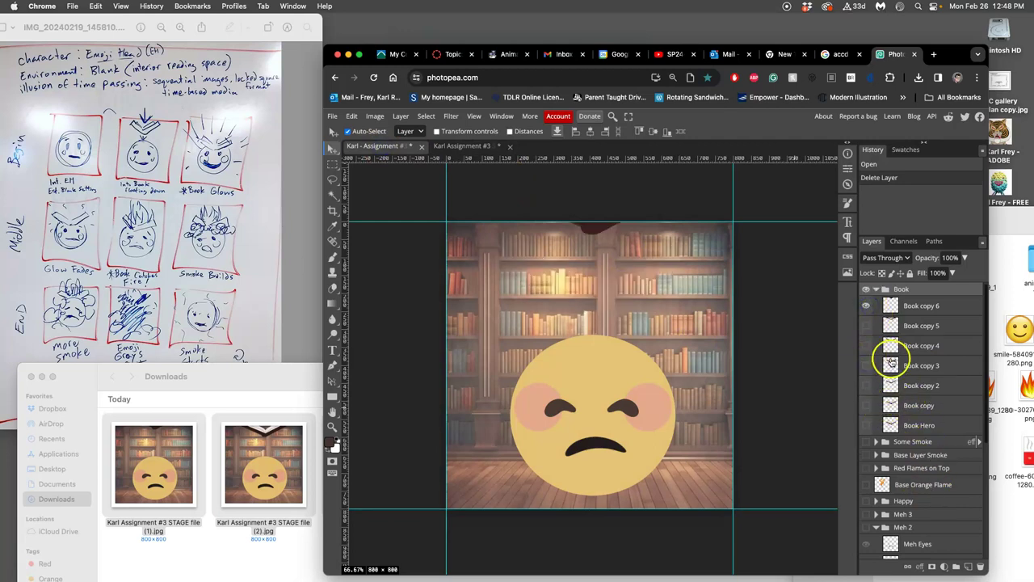
In the assets document, select everything from Book copy 6 down to the Backdrop group and merge it into a single frame layer.
left_click(477, 146)
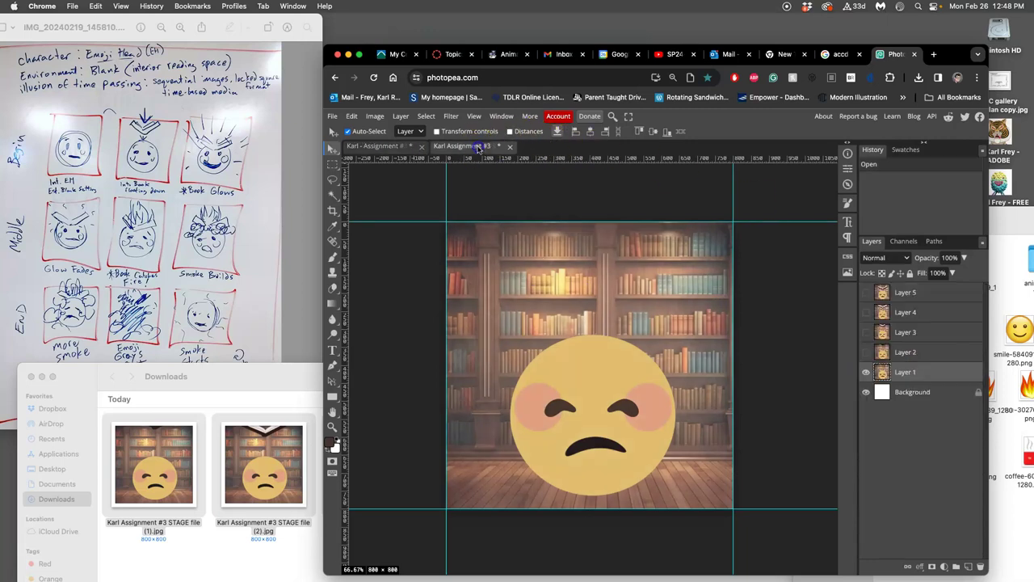
left_click(396, 146)
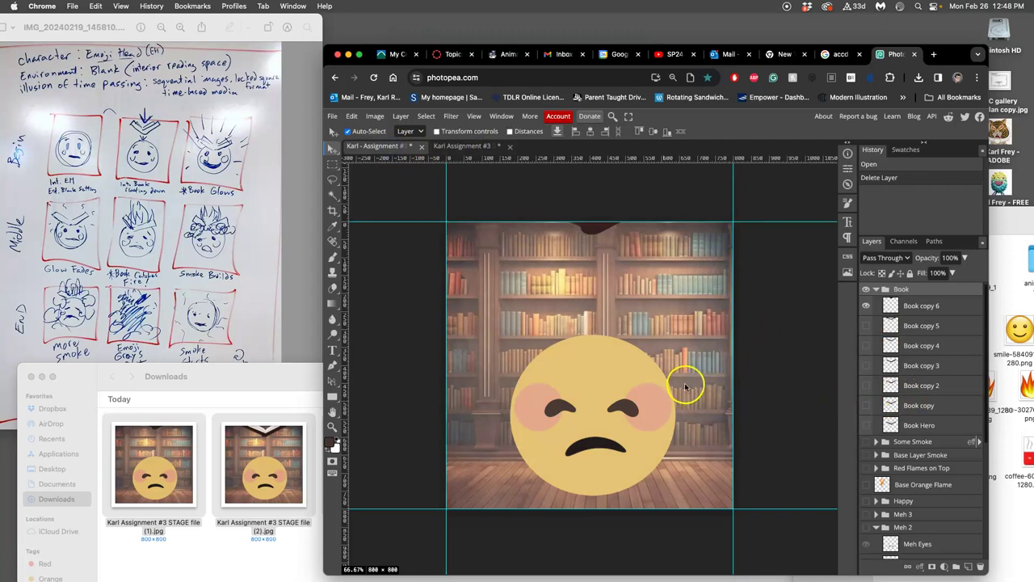
left_click(913, 306)
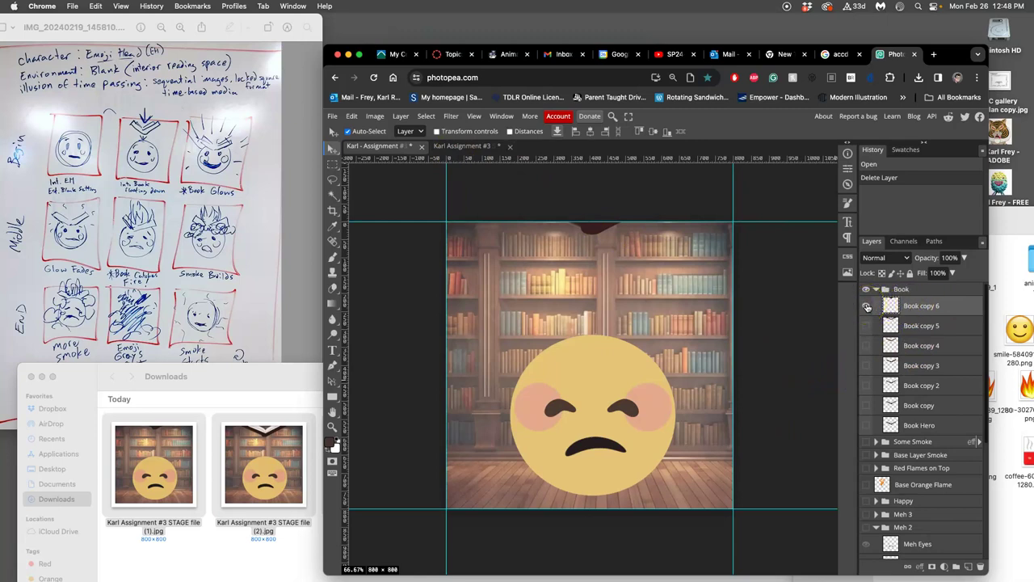
scroll(939, 398, "down", 5)
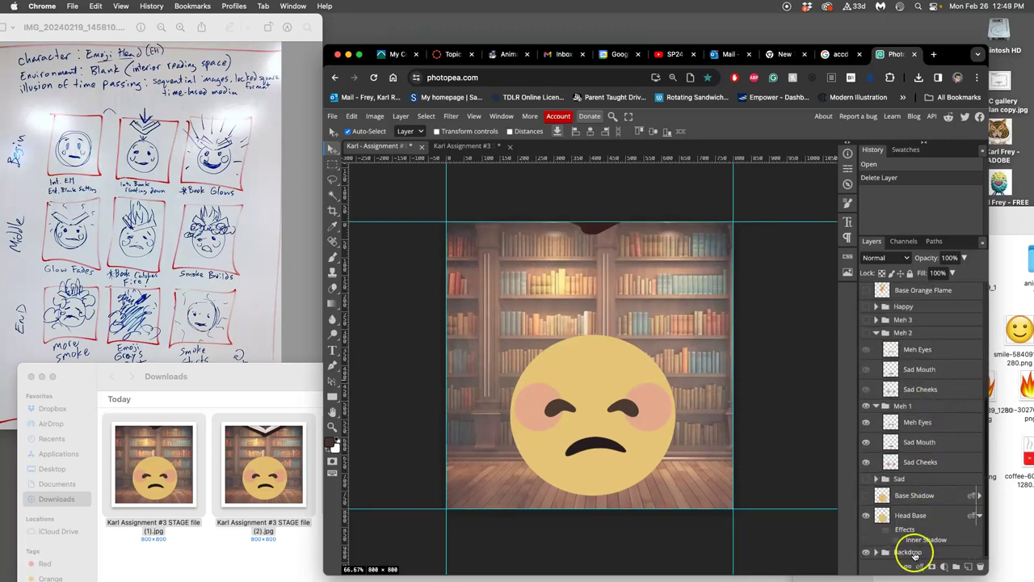
left_click(914, 553)
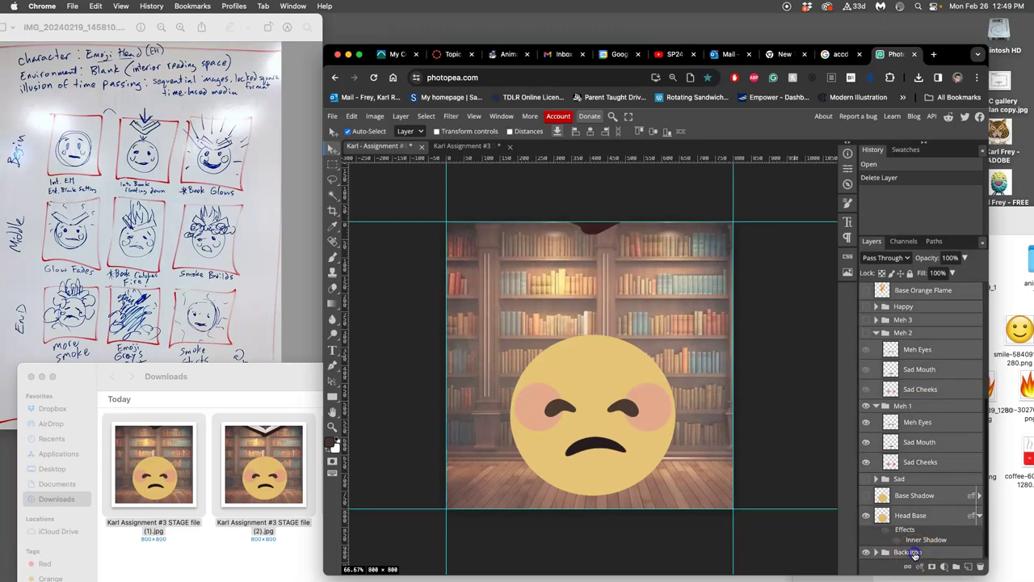
scroll(921, 349, "up", 5)
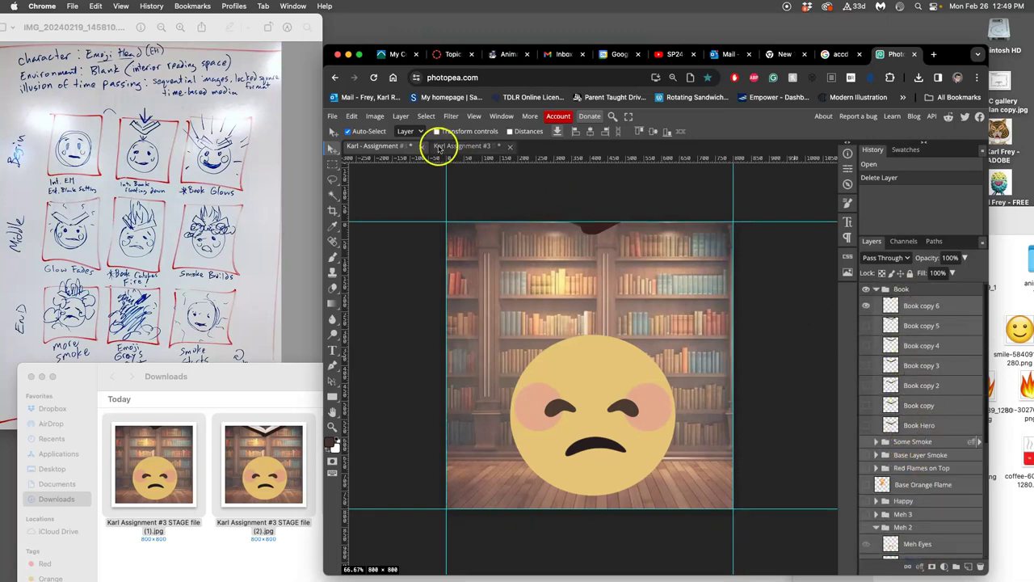
left_click(402, 118)
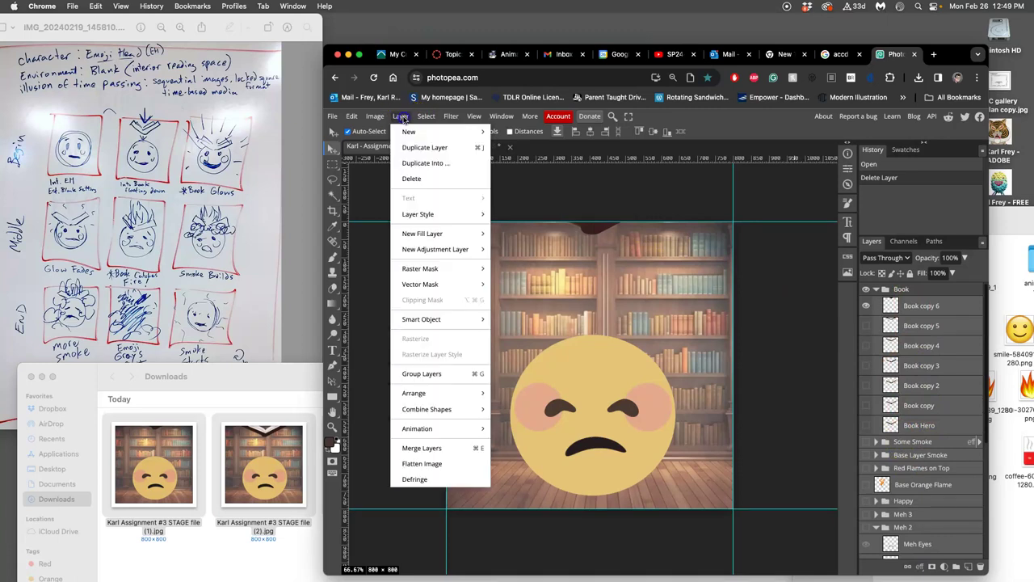
left_click(436, 449)
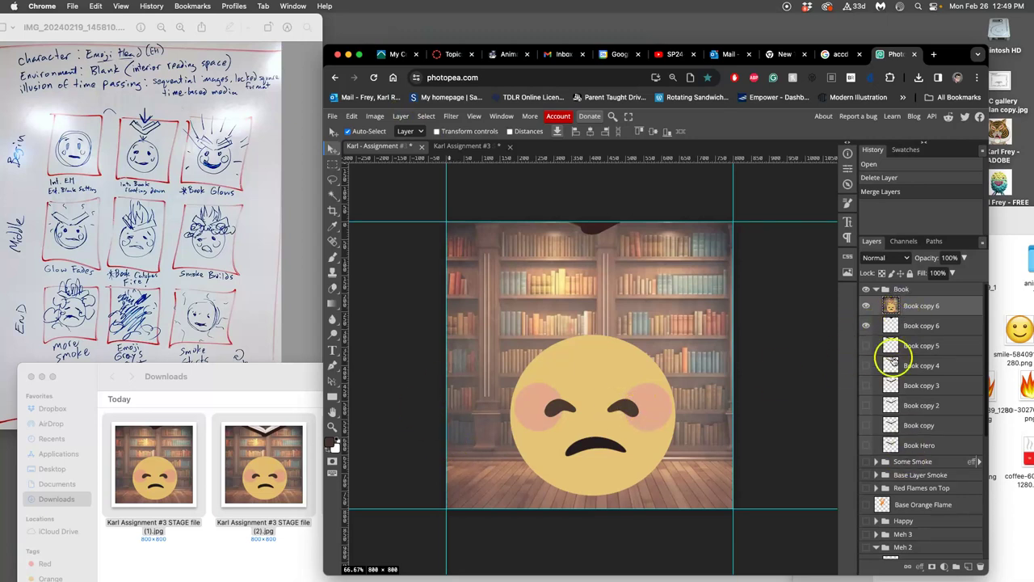
Select the entire canvas on the merged Book copy 6 layer and try to copy it.
left_click(891, 306)
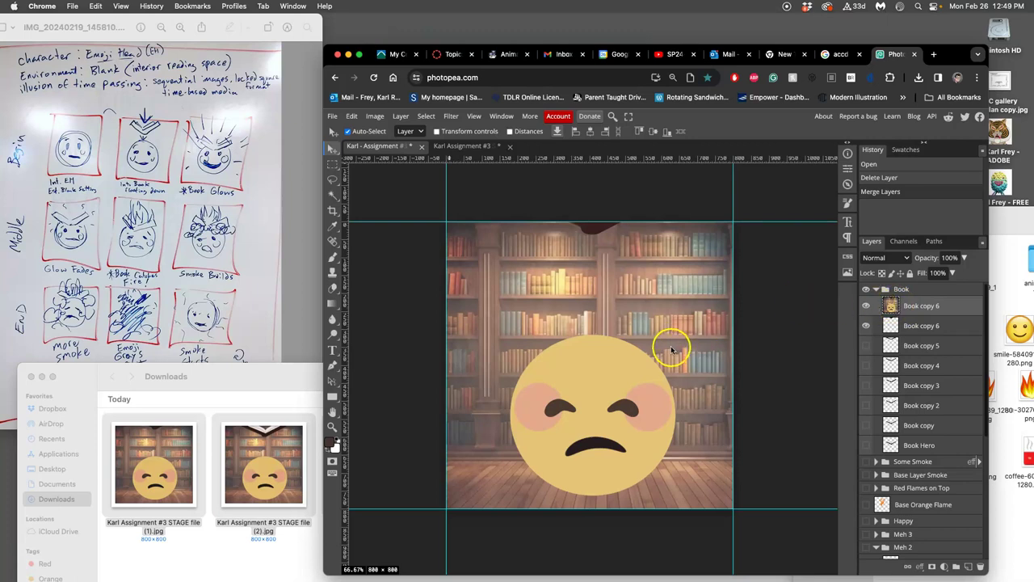
key("super+a")
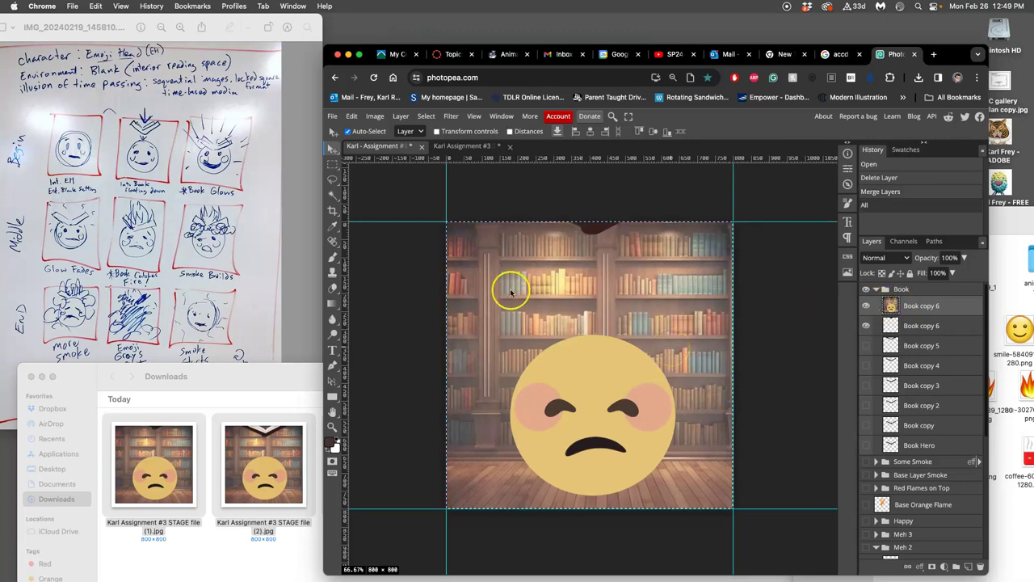
left_click(426, 117)
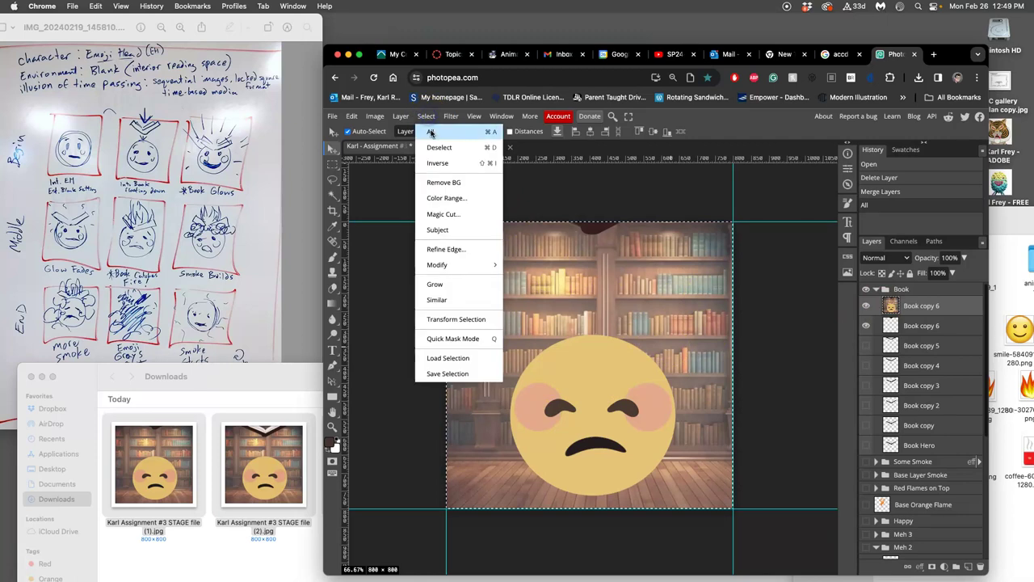
left_click(587, 200)
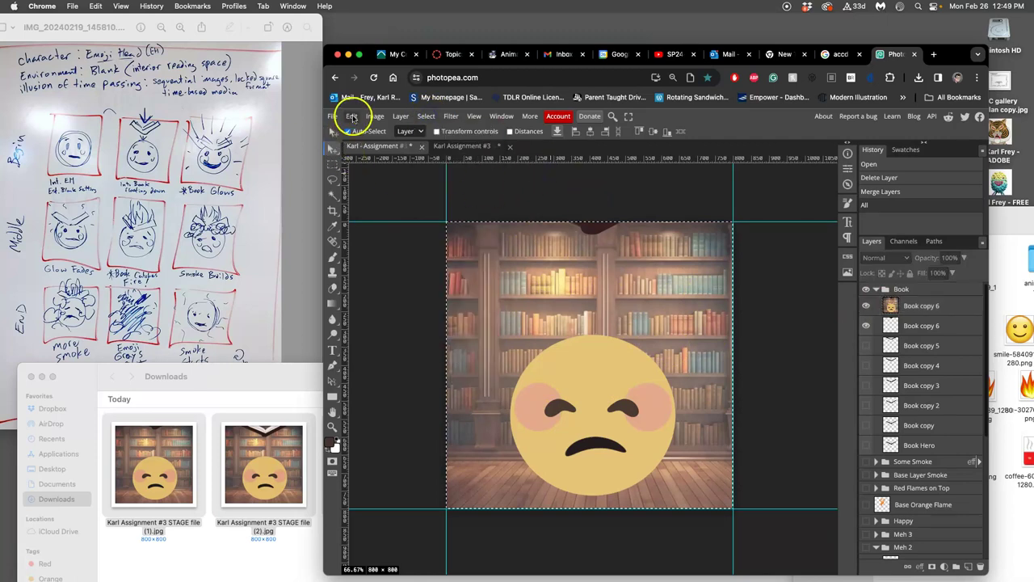
left_click(352, 118)
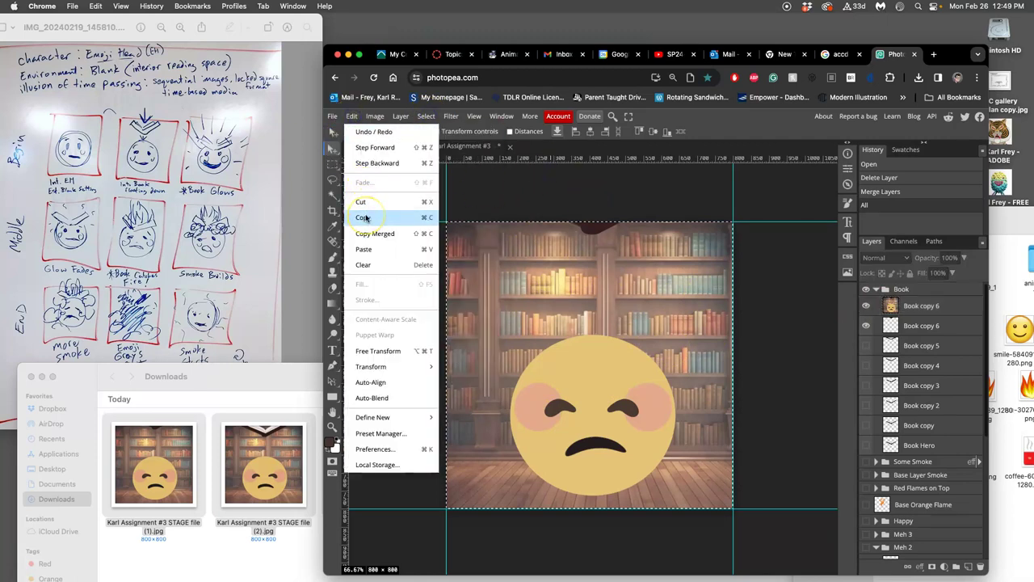
left_click(473, 205)
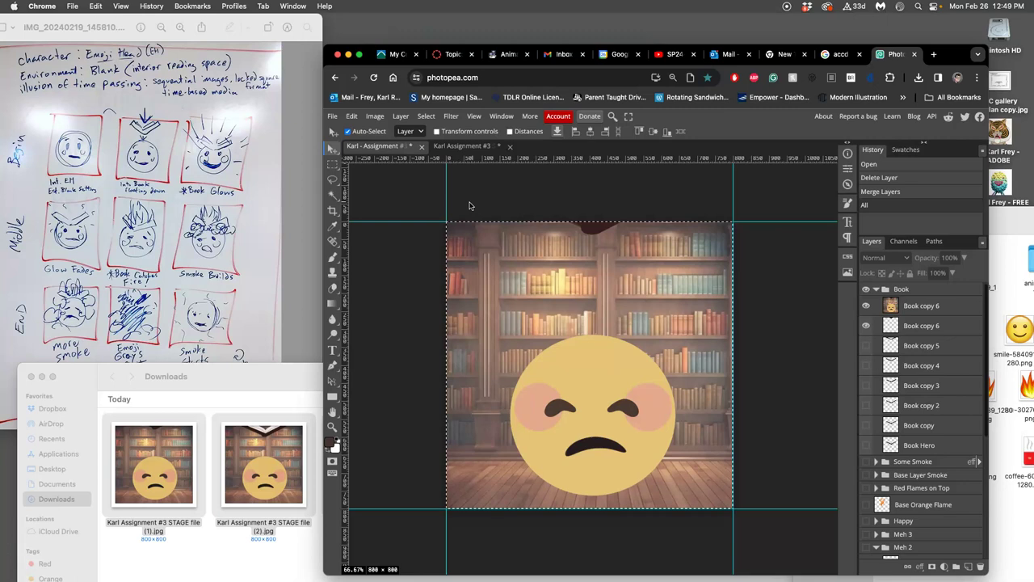
Try to paste the copied frame above Layer 1 in the stacked-frames document.
left_click(467, 147)
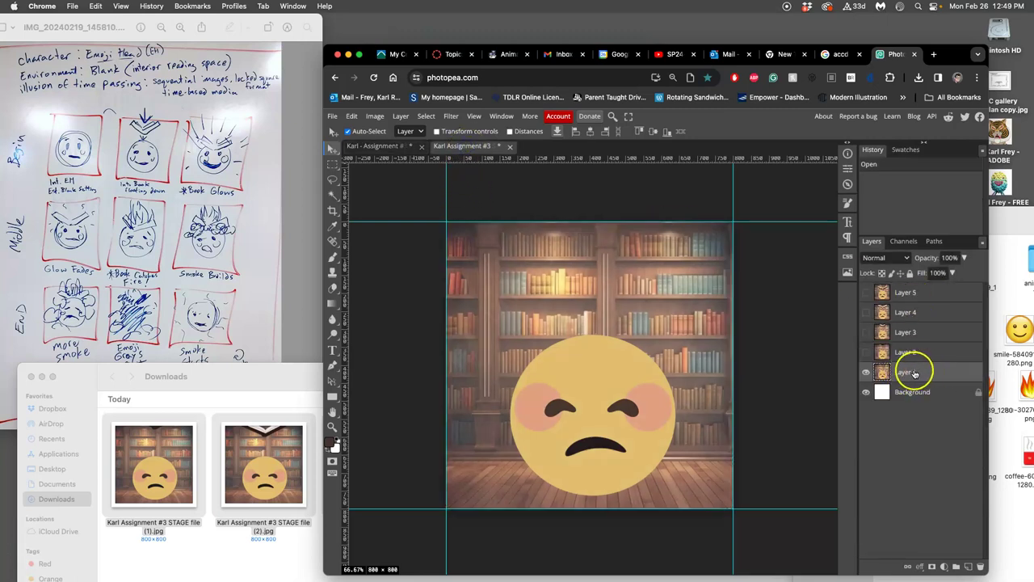
left_click(867, 353)
left_click(866, 353)
left_click(916, 374)
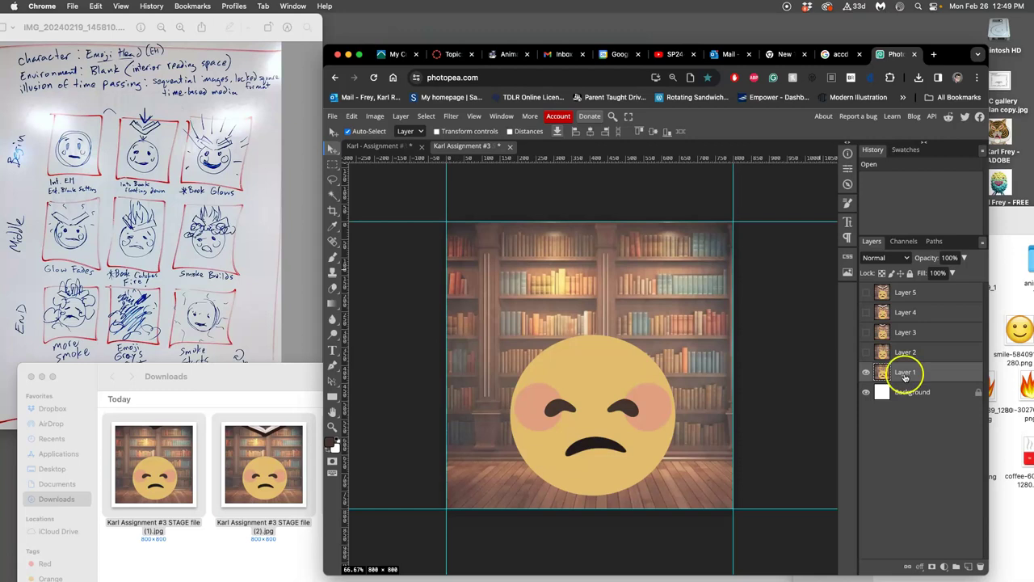
left_click(352, 115)
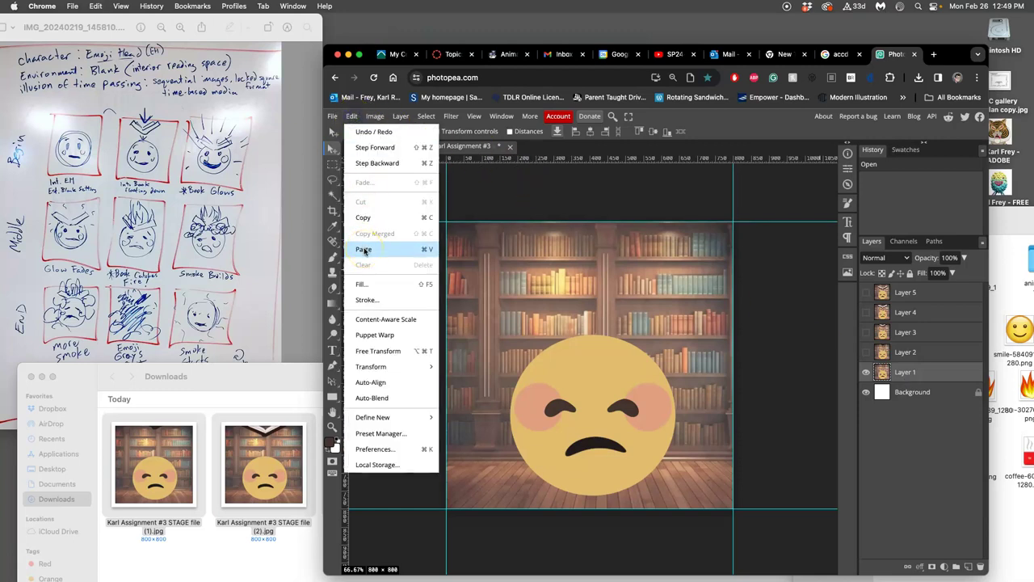
left_click(364, 250)
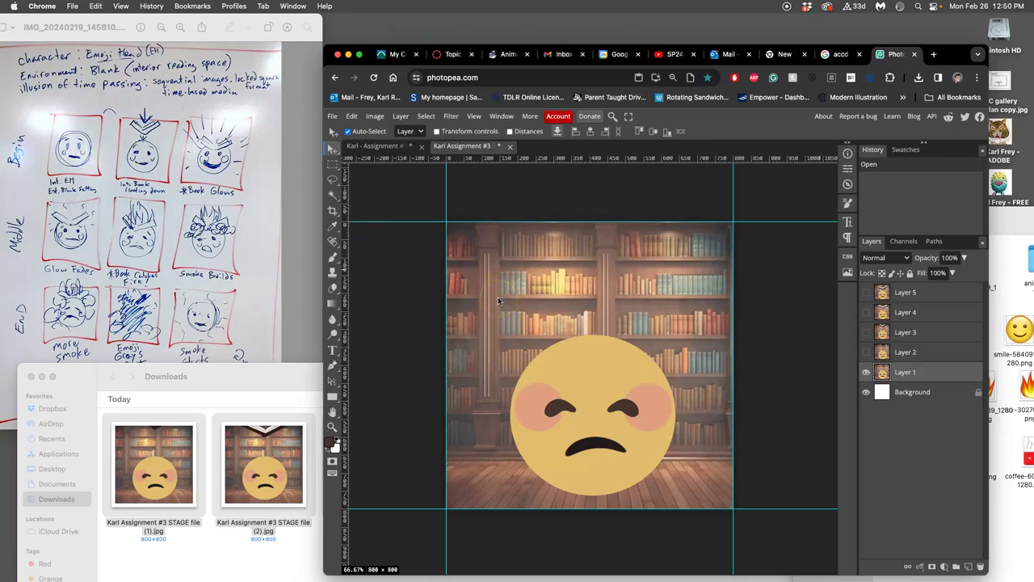
Copy the full canvas of the merged Book copy 6 layer from the assets document and paste it above Layer 1 in the stacked-frames document.
left_click(404, 146)
left_click(914, 306)
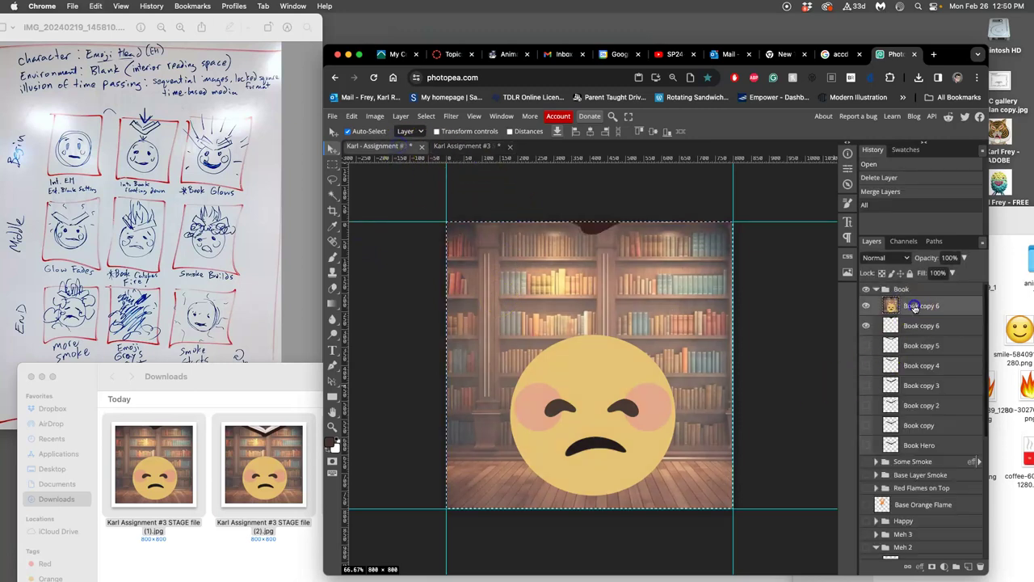
key("ctrl+a")
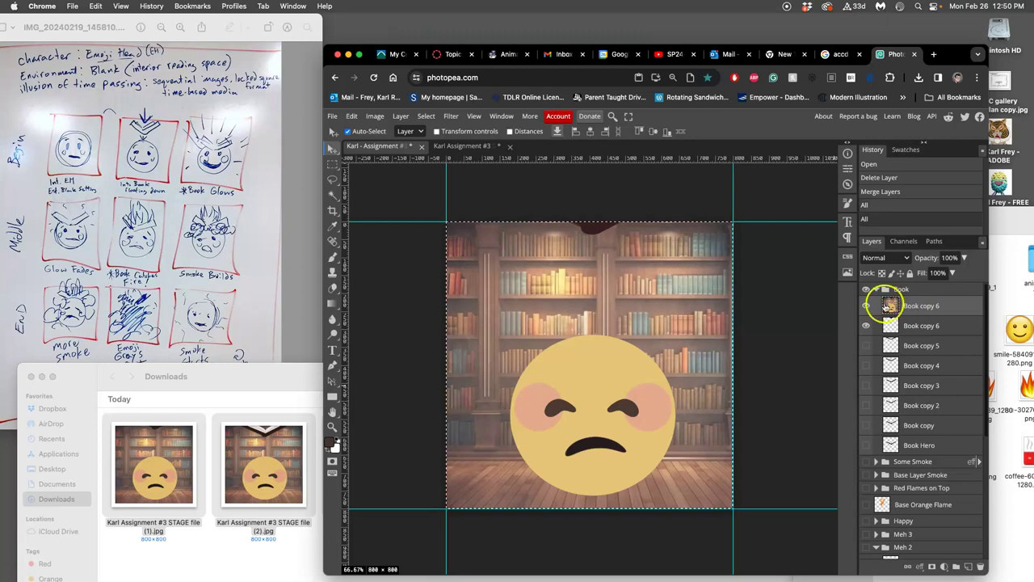
left_click(352, 116)
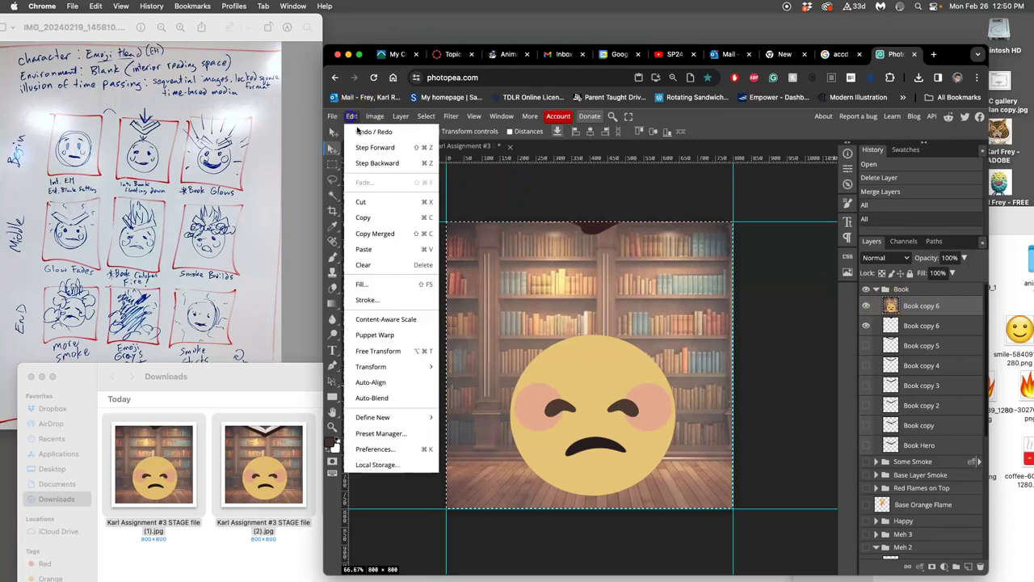
left_click(364, 218)
left_click(466, 147)
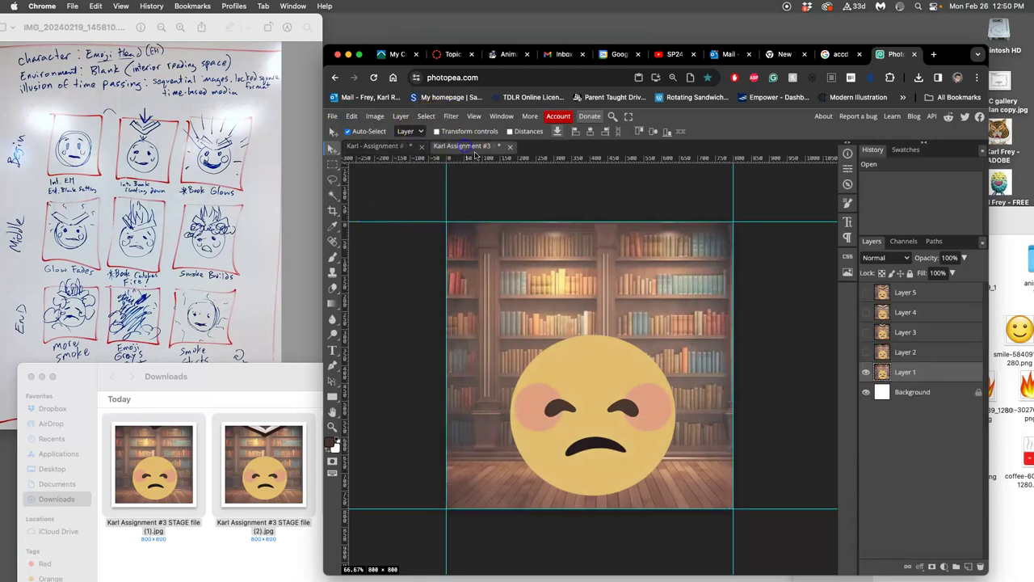
left_click(352, 115)
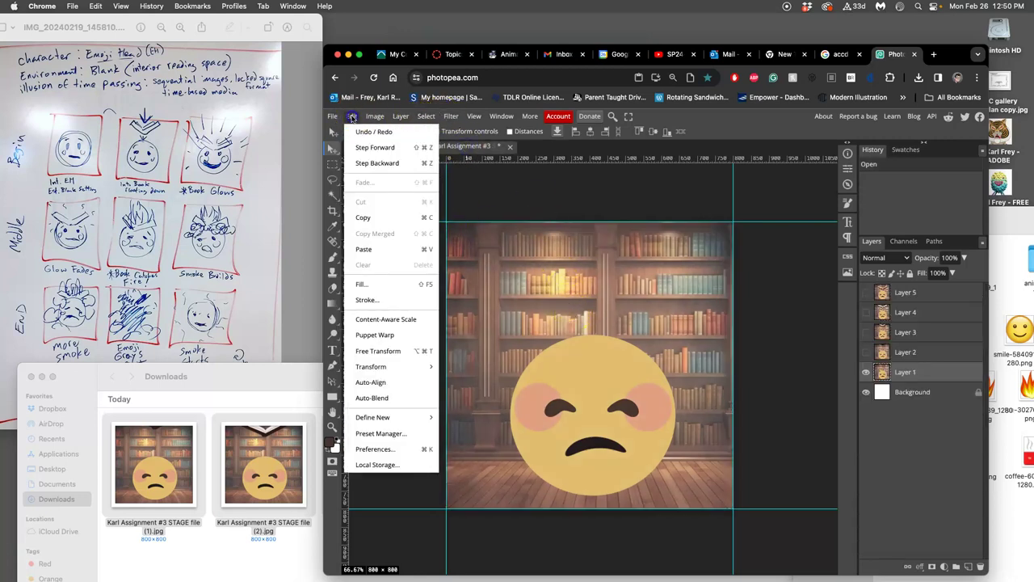
left_click(381, 252)
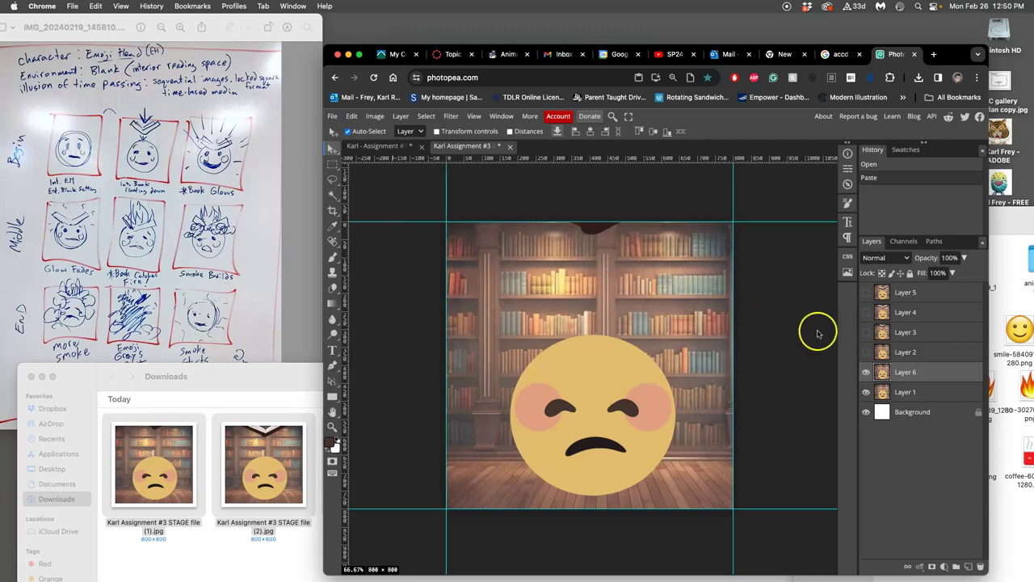
Compare the newly pasted frame with Layer 1 and Layer 2 by toggling the visibility of Layer 6 and Layer 2.
left_click(865, 373)
left_click(865, 372)
left_click(865, 372)
left_click(866, 353)
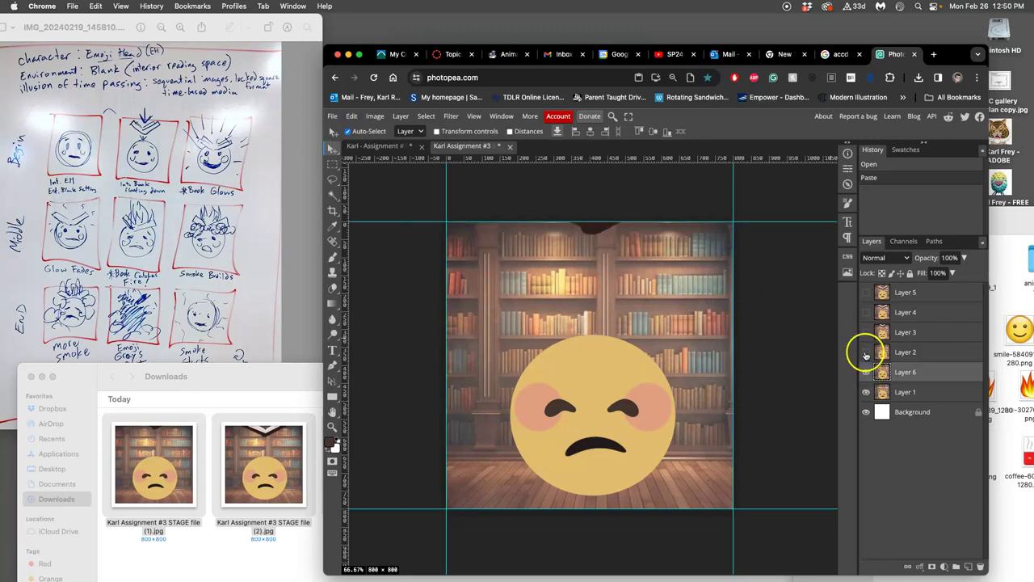
left_click(865, 353)
left_click(865, 353)
left_click(865, 353)
left_click(866, 353)
left_click(865, 353)
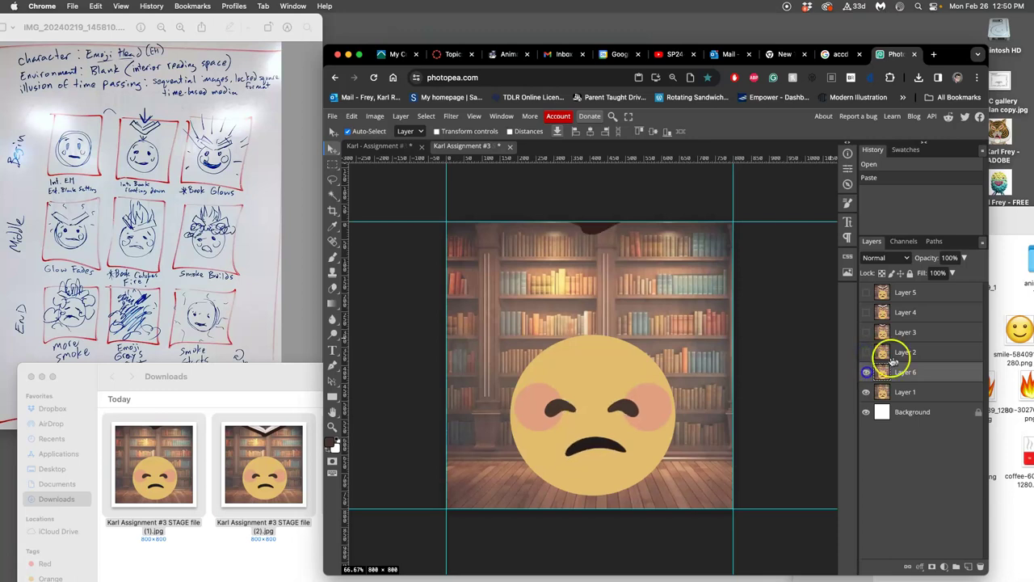
Delete Layer 2 from the stacked-frames document and select Layer 6.
left_click(905, 356)
key("BackSpace")
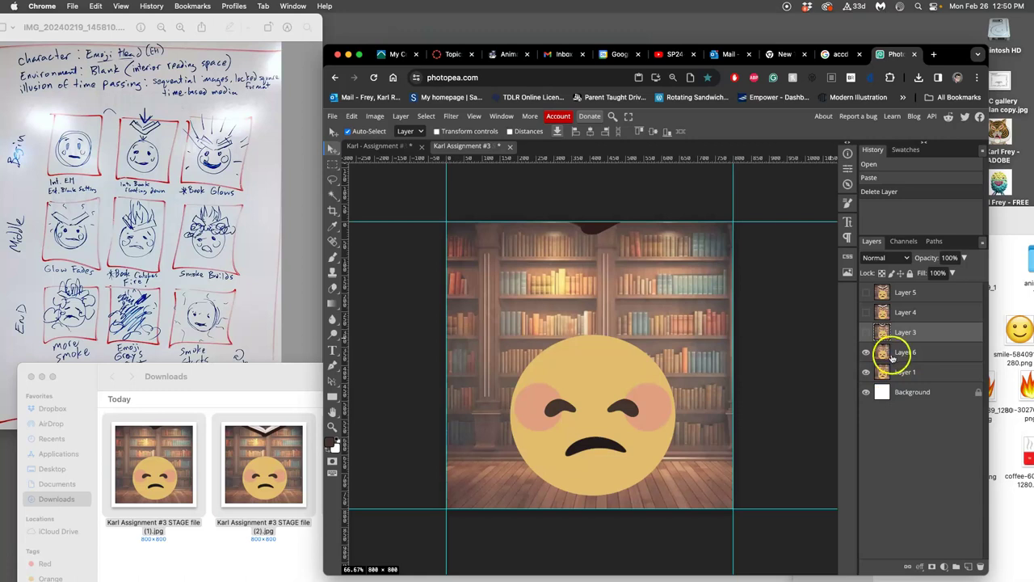
left_click(895, 354)
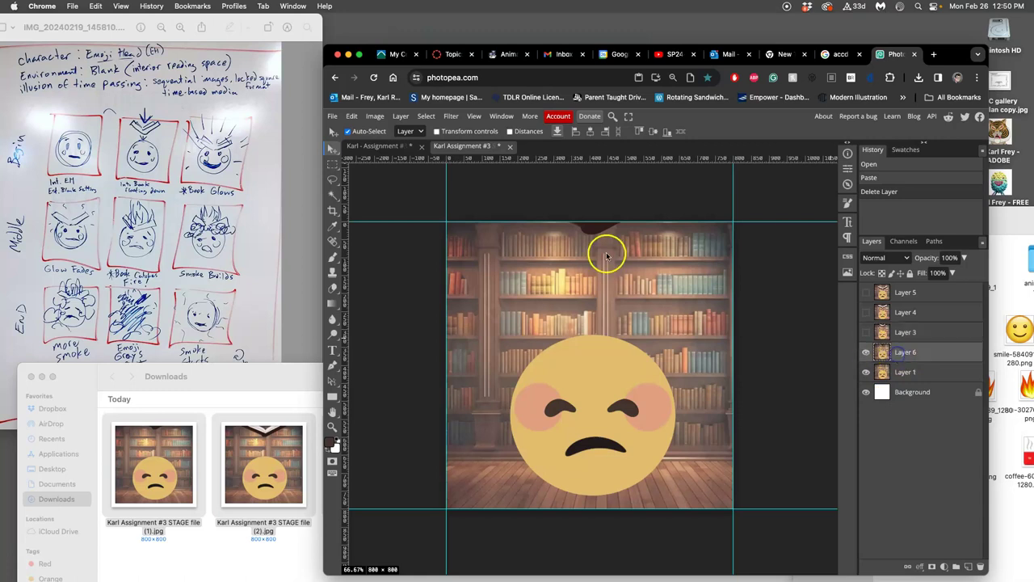
Back in the assets document, deselect the canvas and delete the merged Book copy 6 frame layer, keeping the original.
left_click(387, 151)
key("Return")
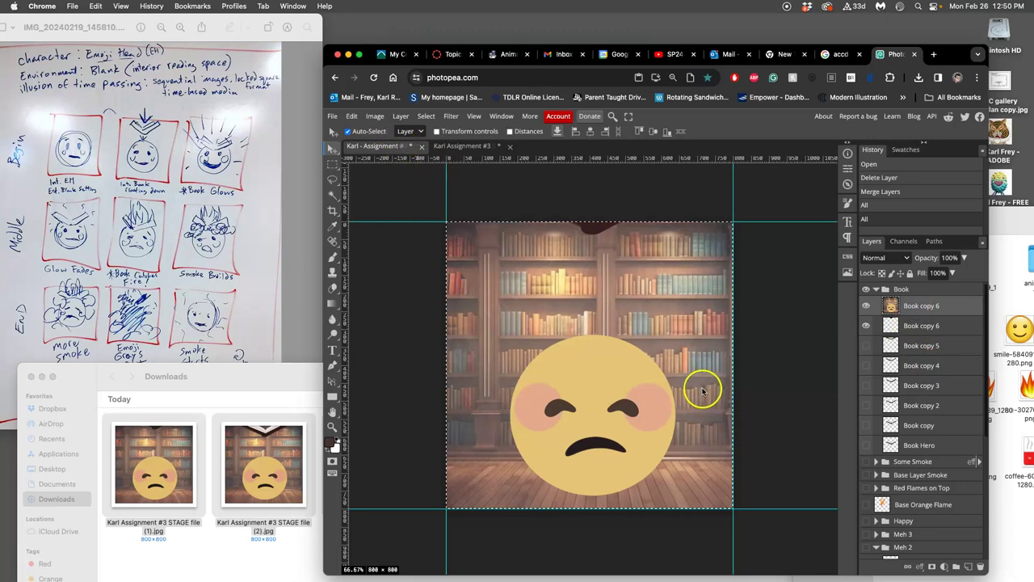
key("super+d")
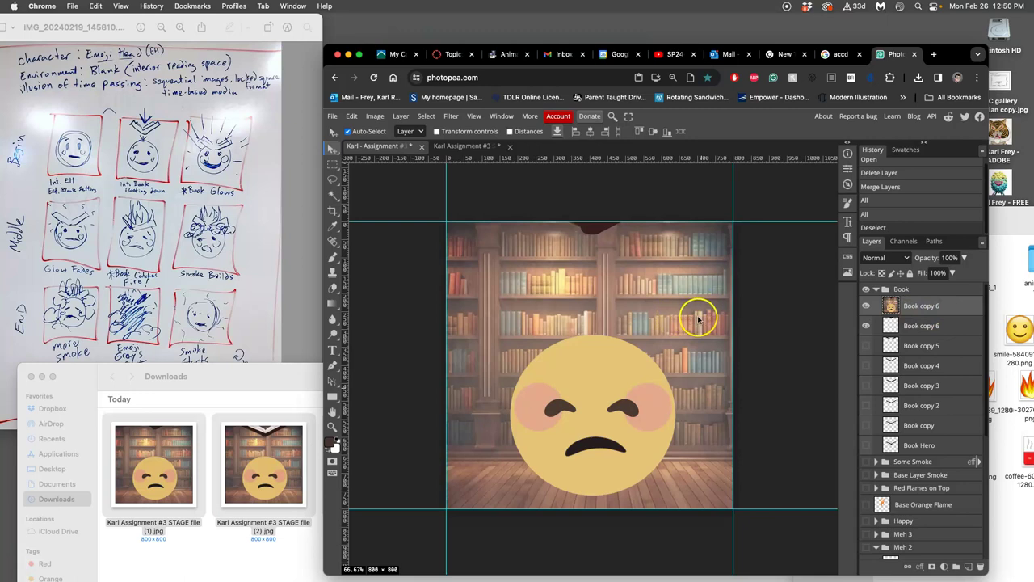
key("Delete")
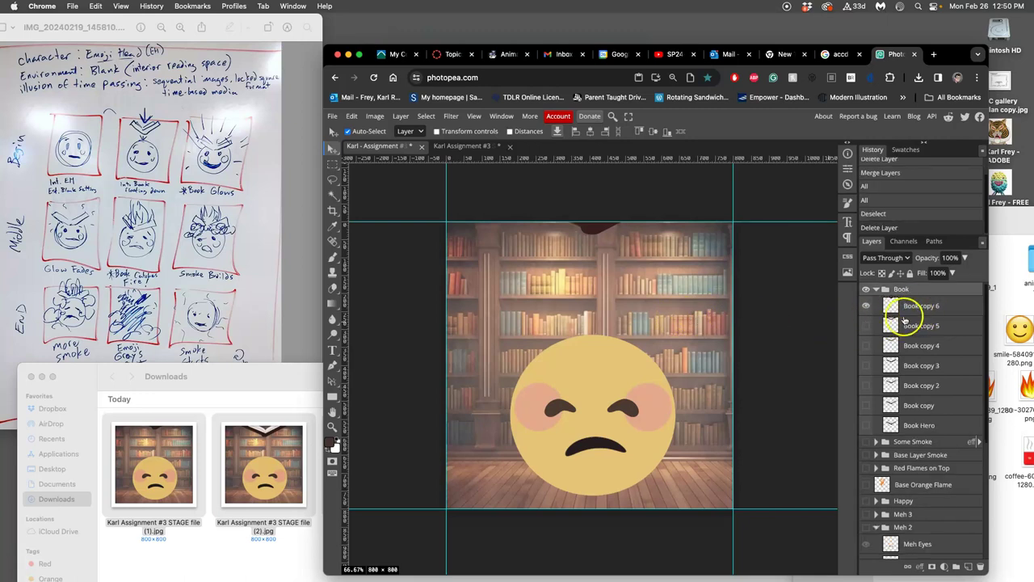
Show Book copy 5 and hide Book copy 6 inside the Book group.
left_click(866, 326)
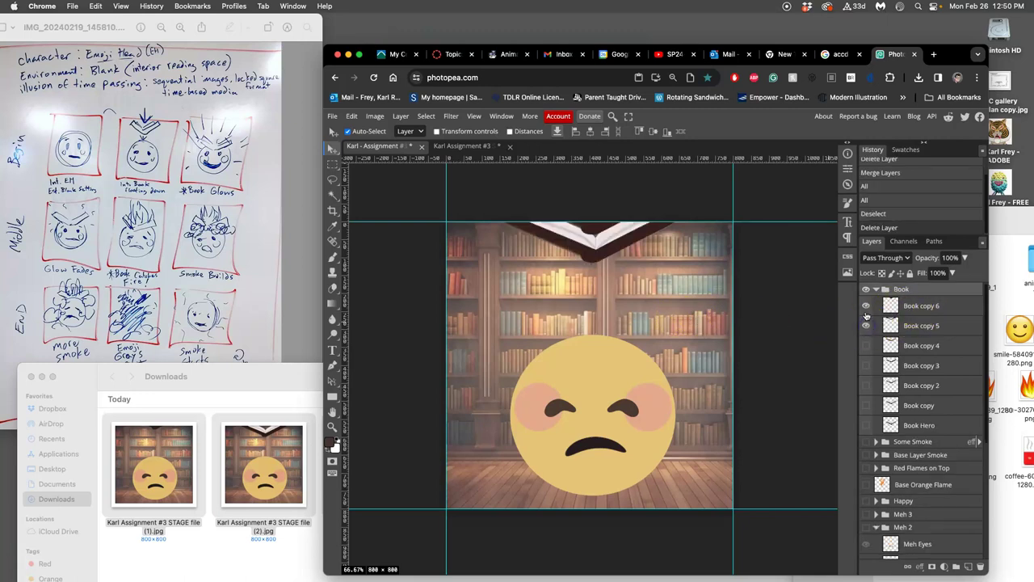
left_click(866, 307)
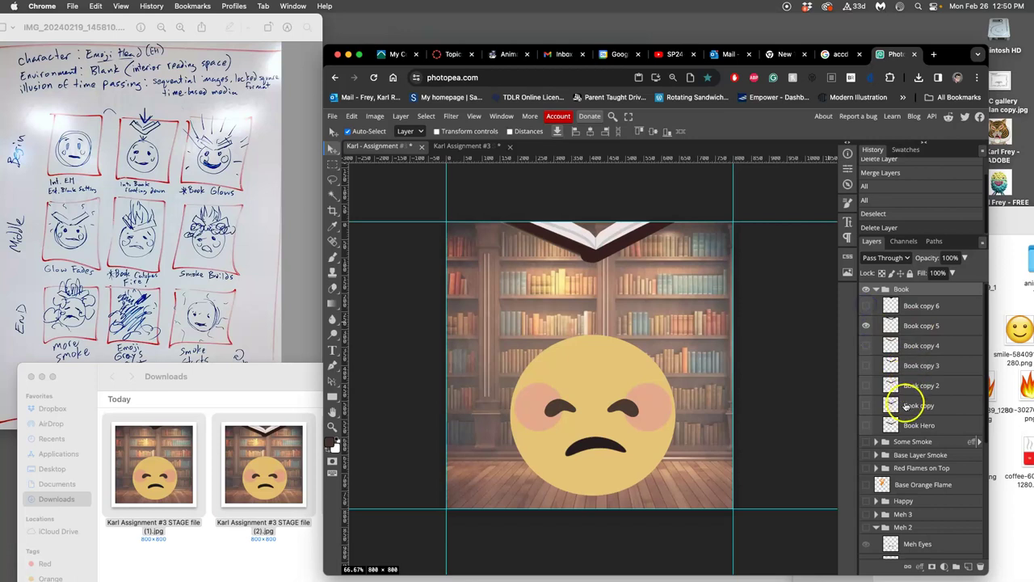
scroll(905, 406, "down", 2)
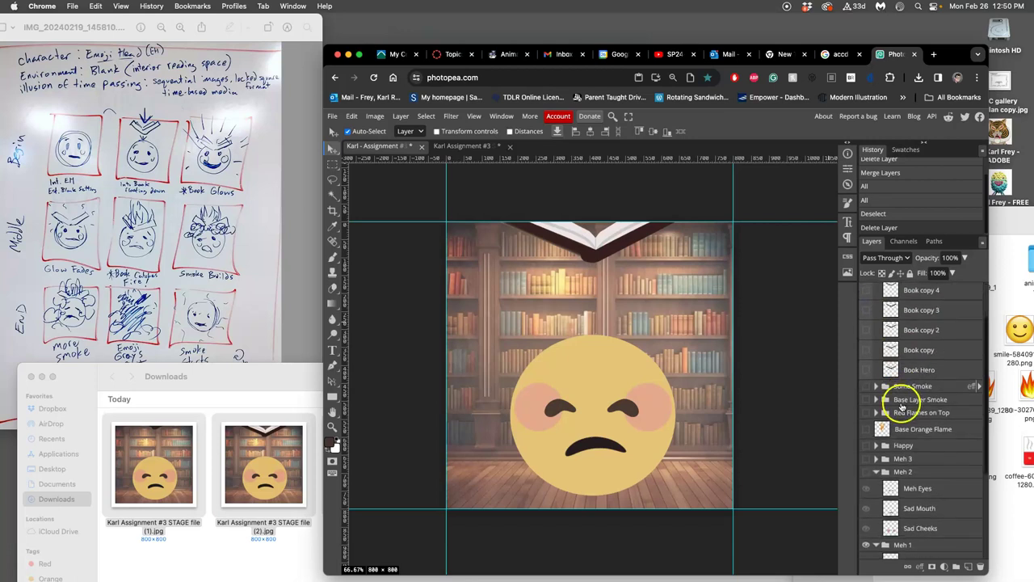
scroll(893, 464, "down", 3)
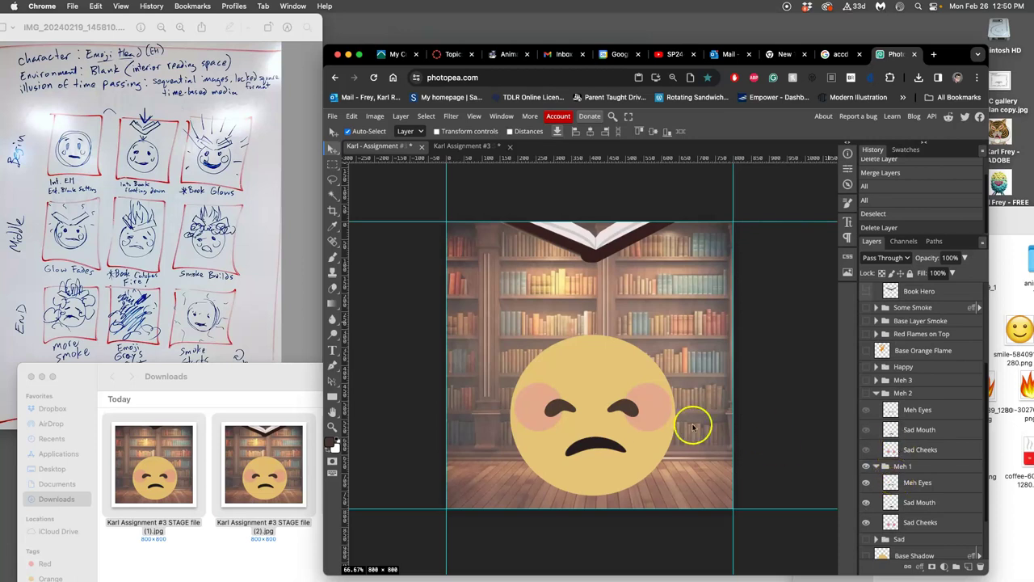
Merge Book copy 5, the visible face layers and the Backdrop into one frame layer, keeping the originals.
scroll(881, 424, "up", 5)
left_click(914, 327)
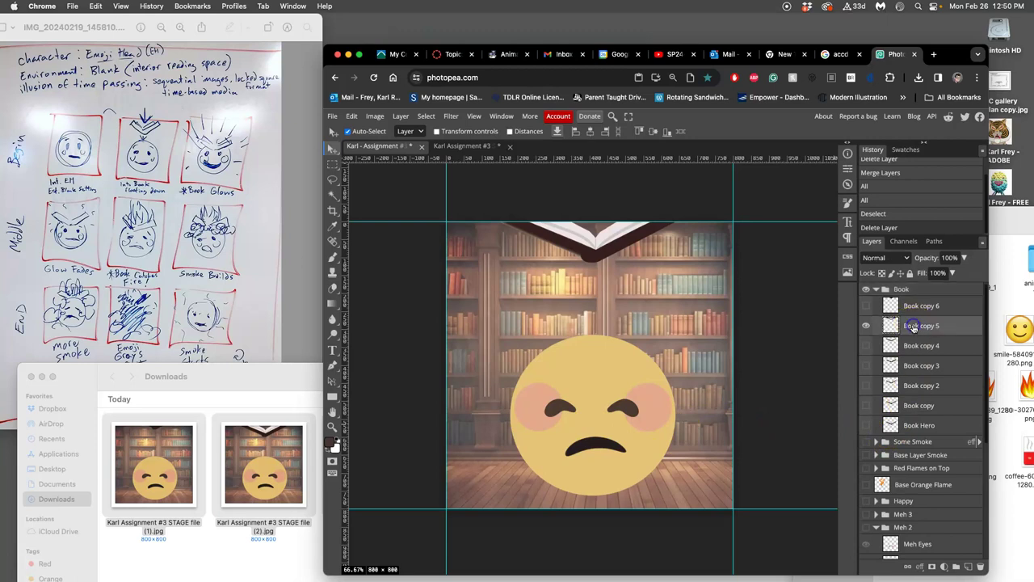
left_click(935, 326)
scroll(935, 402, "down", 7)
left_click(905, 551)
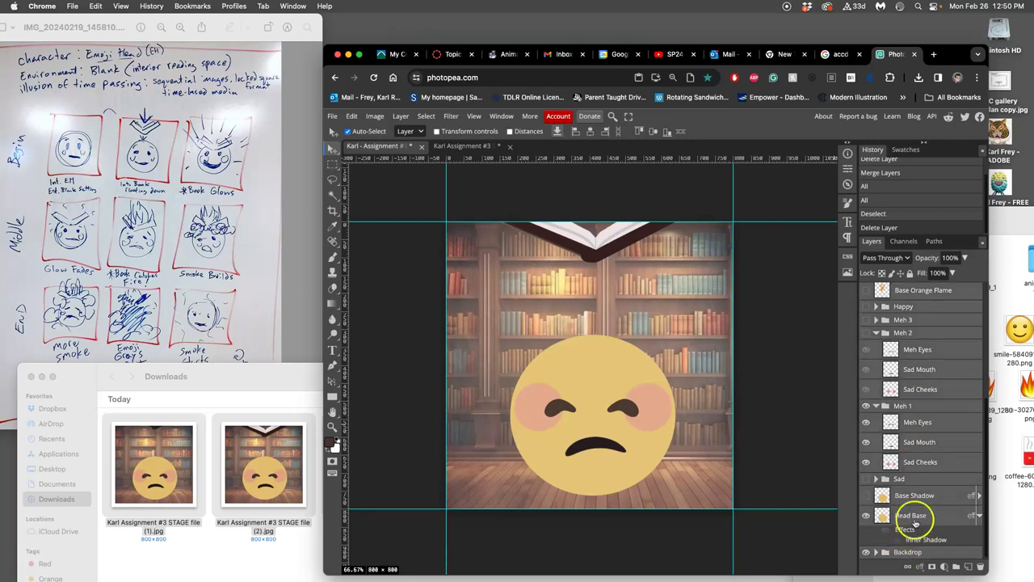
left_click(918, 350)
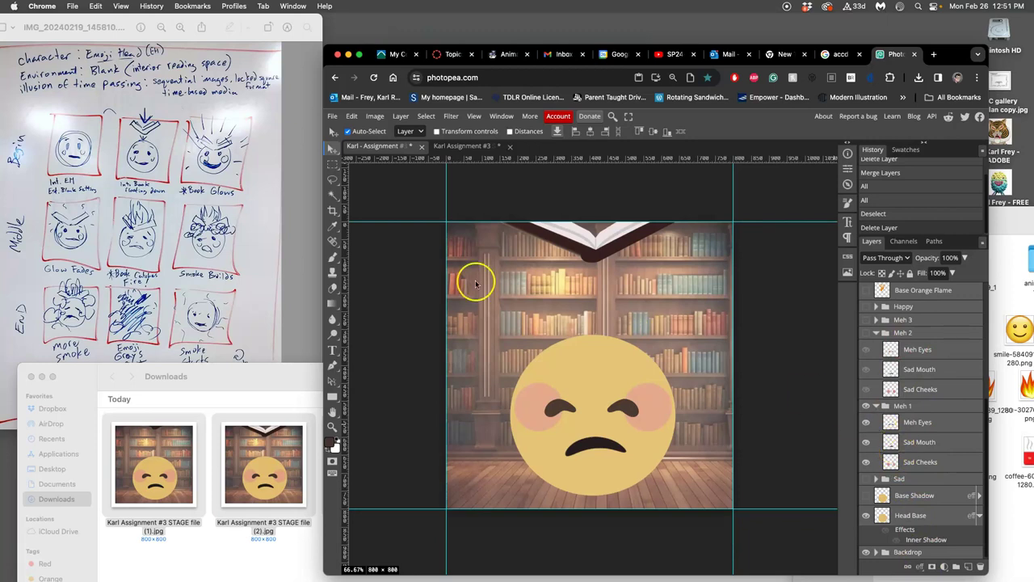
left_click(400, 116)
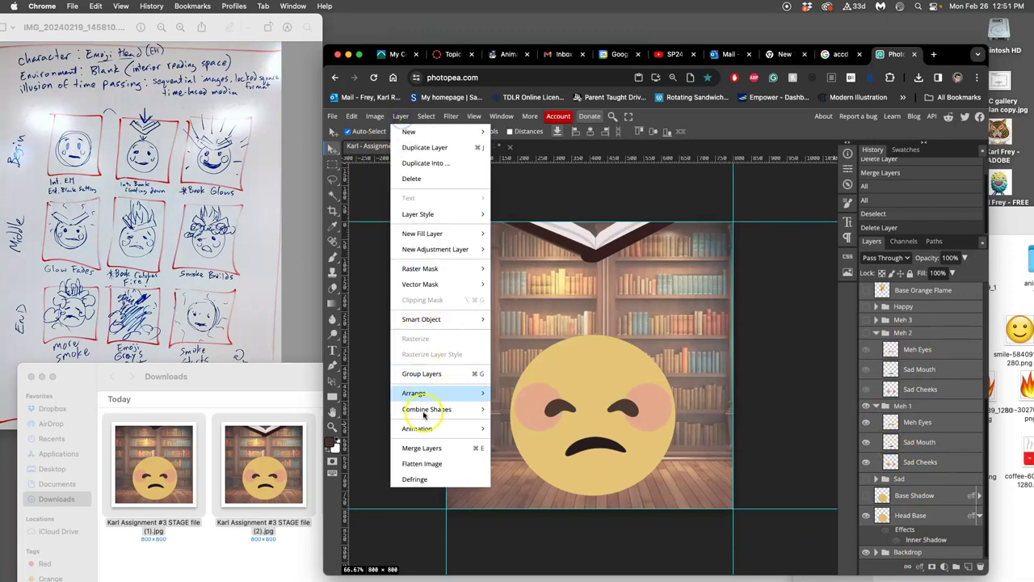
left_click(431, 450)
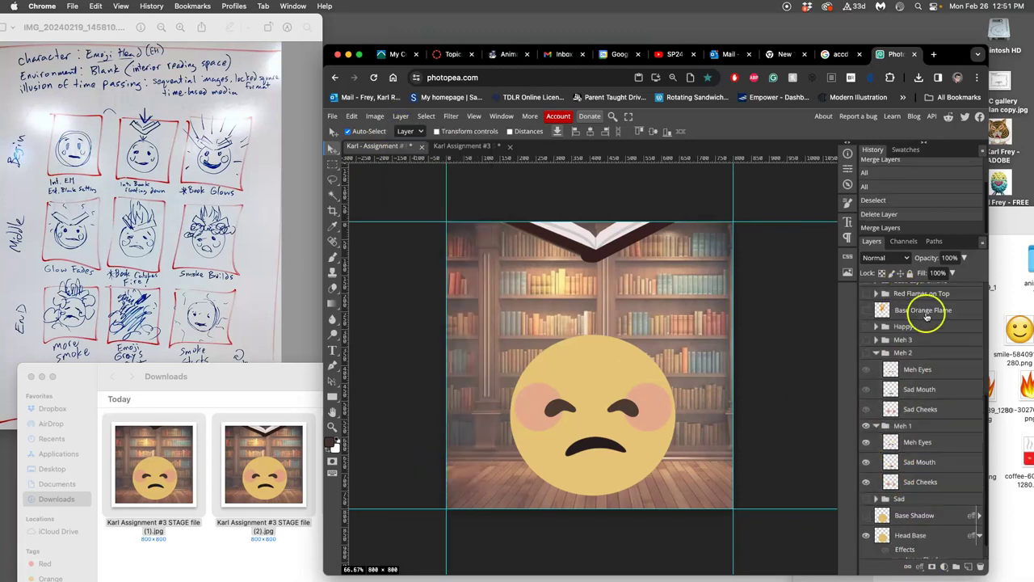
Copy the entire merged Book copy 5 frame and paste it above Layer 6 in the stacked-frames document.
scroll(921, 335, "up", 5)
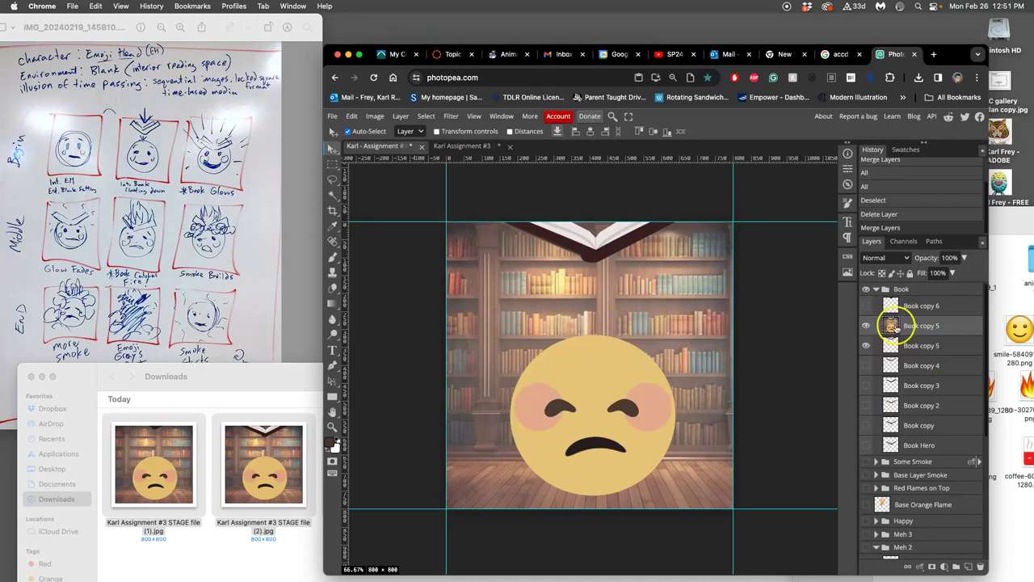
key("super+a")
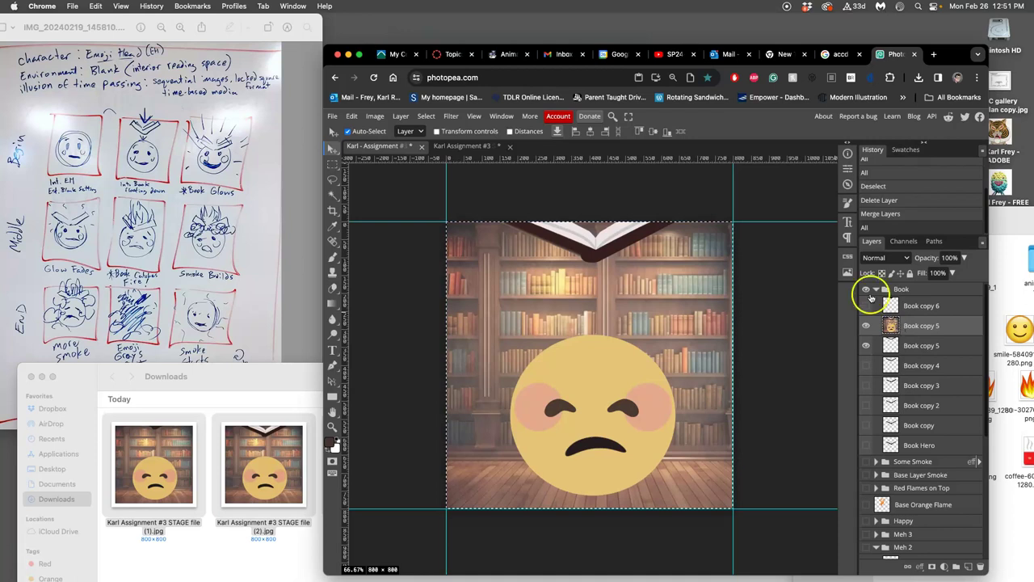
left_click(462, 146)
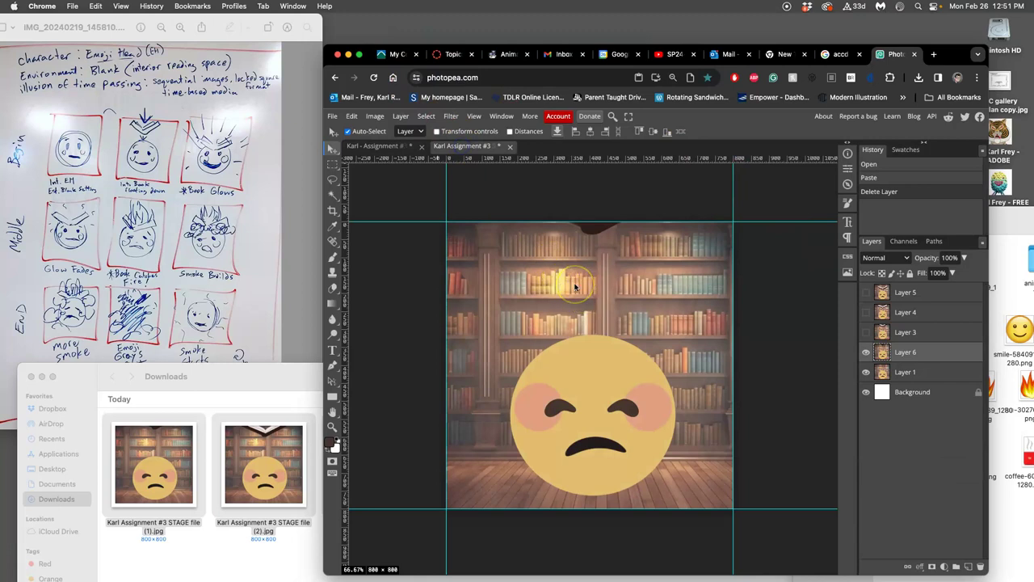
key("super+v")
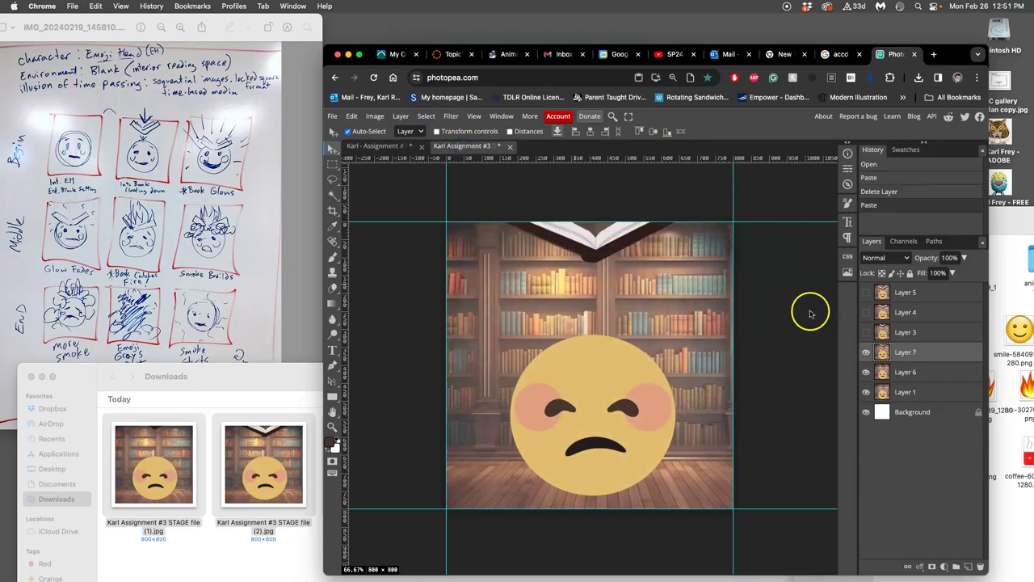
Compare the newly pasted frame with Layer 3 by toggling the visibility of Layer 3 and Layer 7.
left_click(867, 332)
left_click(868, 333)
left_click(867, 332)
left_click(867, 332)
left_click(867, 332)
left_click(867, 332)
left_click(866, 352)
left_click(865, 355)
left_click(865, 356)
left_click(865, 353)
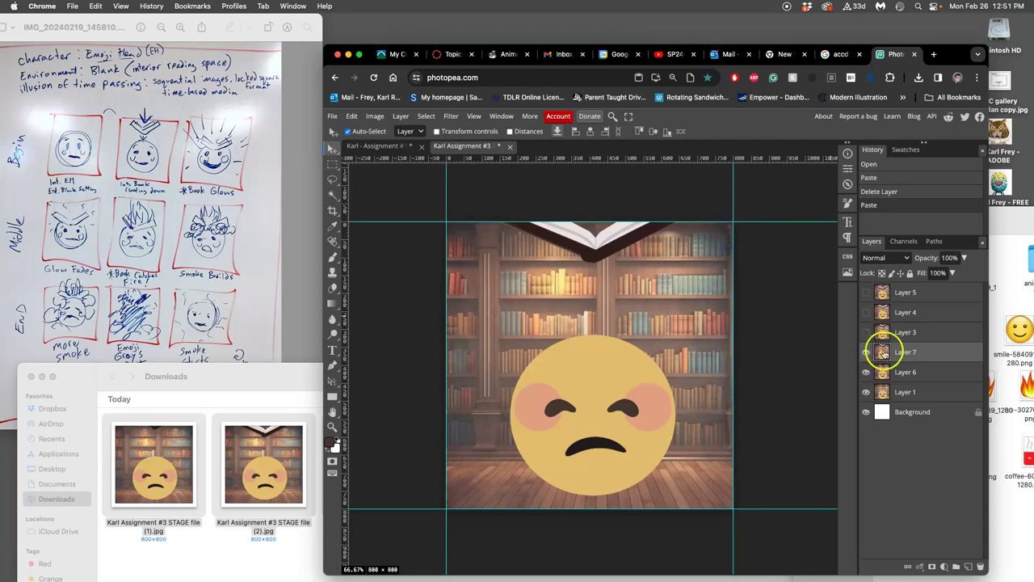
Delete Layer 3 from the stacked-frames document.
left_click(898, 334)
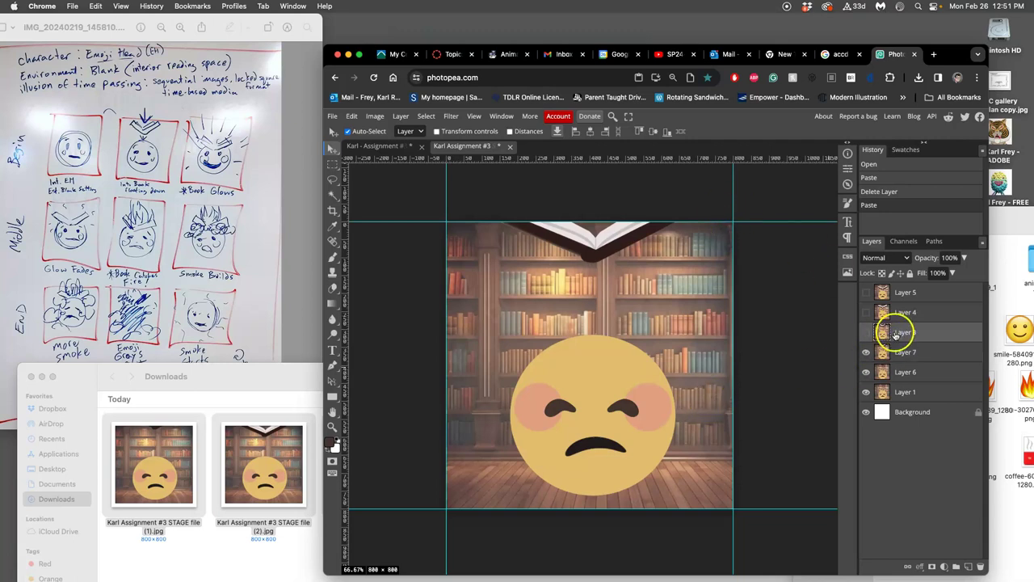
left_click(866, 332)
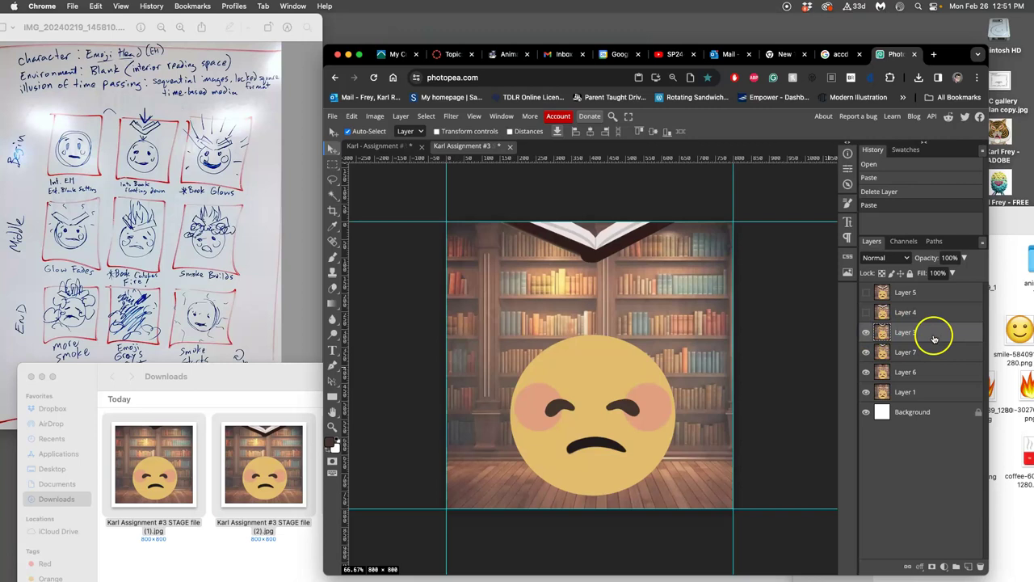
double_click(950, 335)
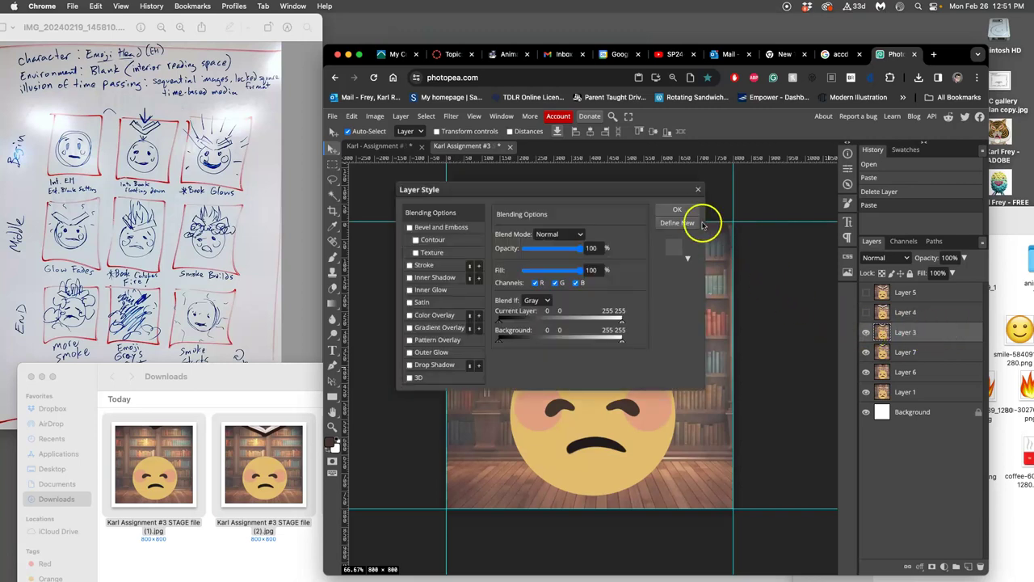
left_click(687, 213)
key("Delete")
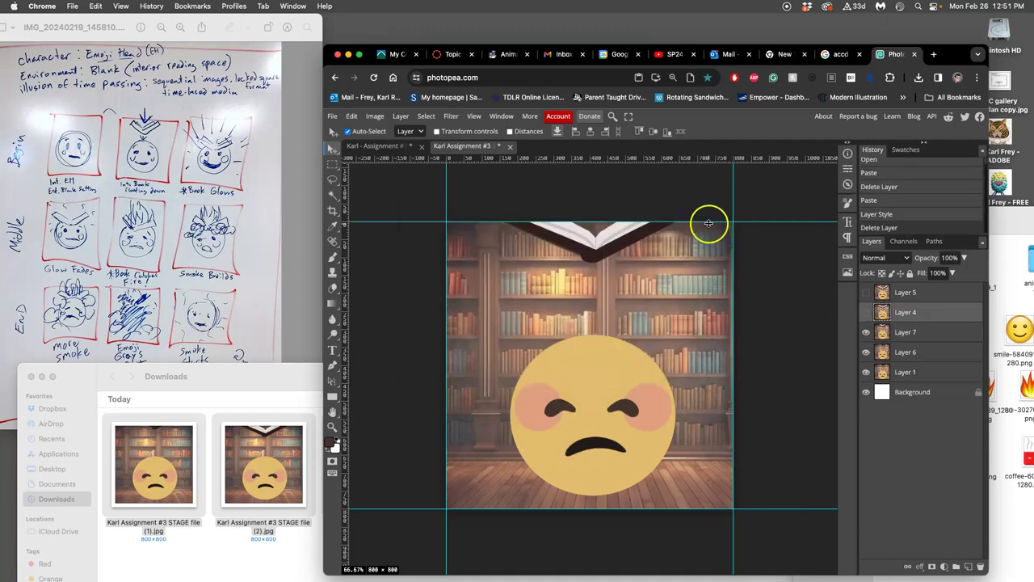
Preview the book's movement by toggling the visibility of Layer 4 and Layer 5 above Layer 7.
left_click(867, 313)
left_click(866, 314)
left_click(866, 313)
left_click(866, 294)
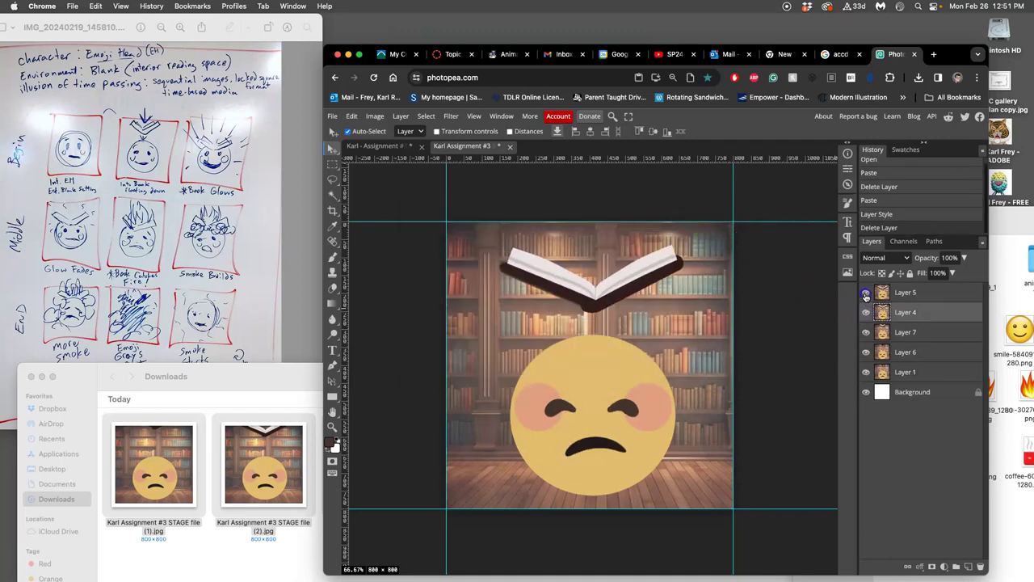
left_click(866, 293)
left_click(866, 313)
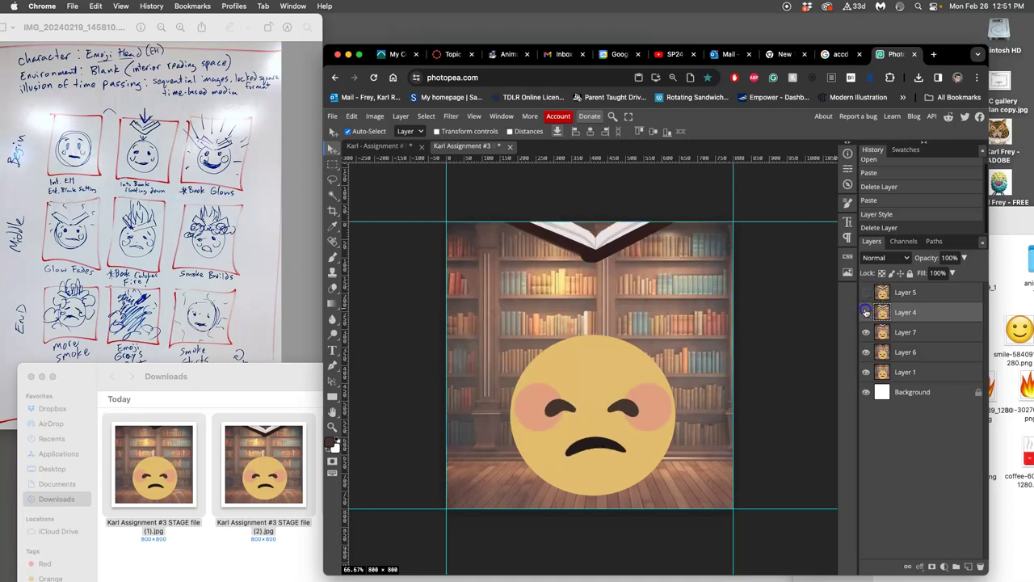
left_click(866, 314)
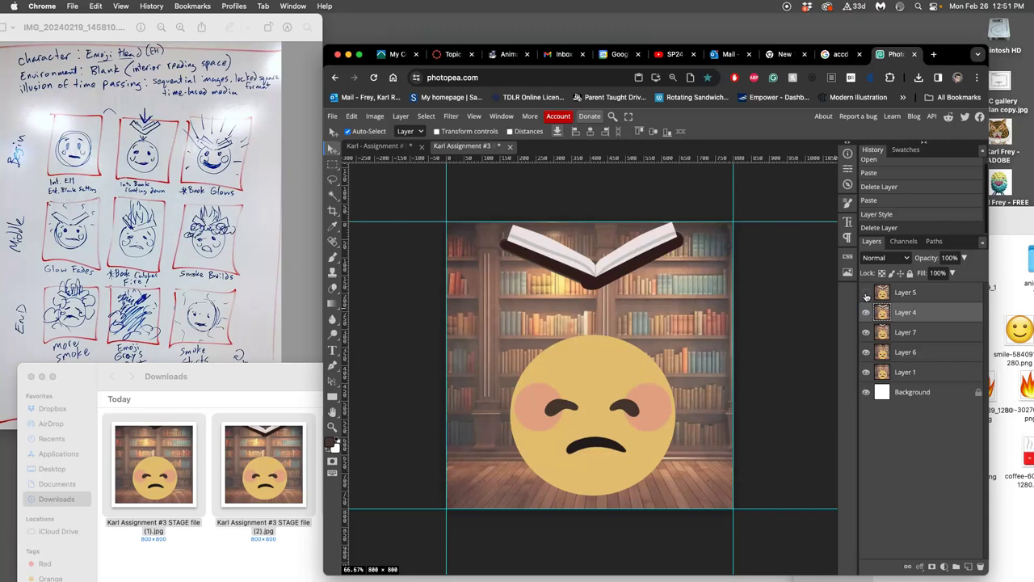
left_click(866, 293)
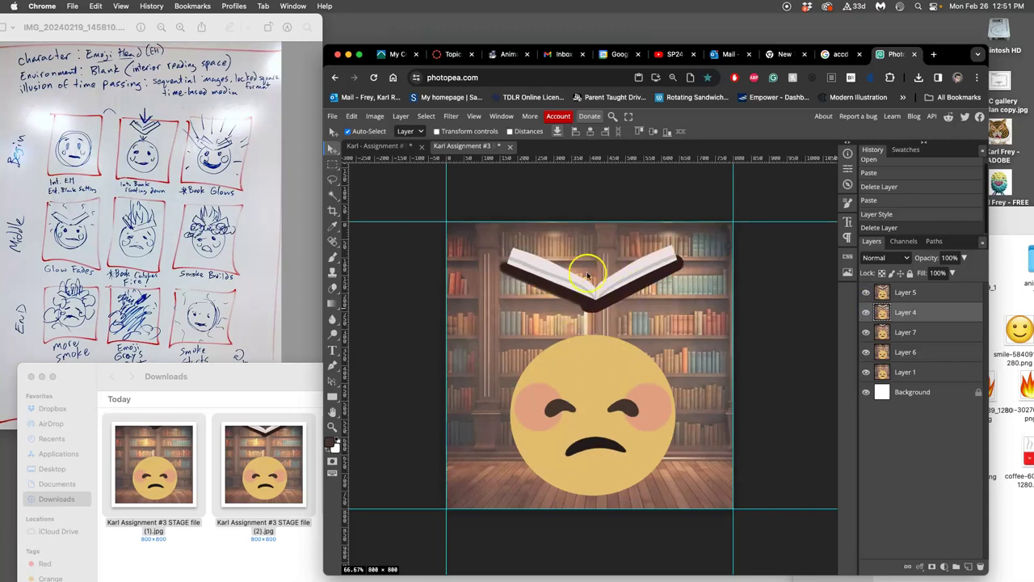
Back in the assets document, deselect the canvas and delete the merged Book copy 5 frame layer, keeping the original.
left_click(395, 147)
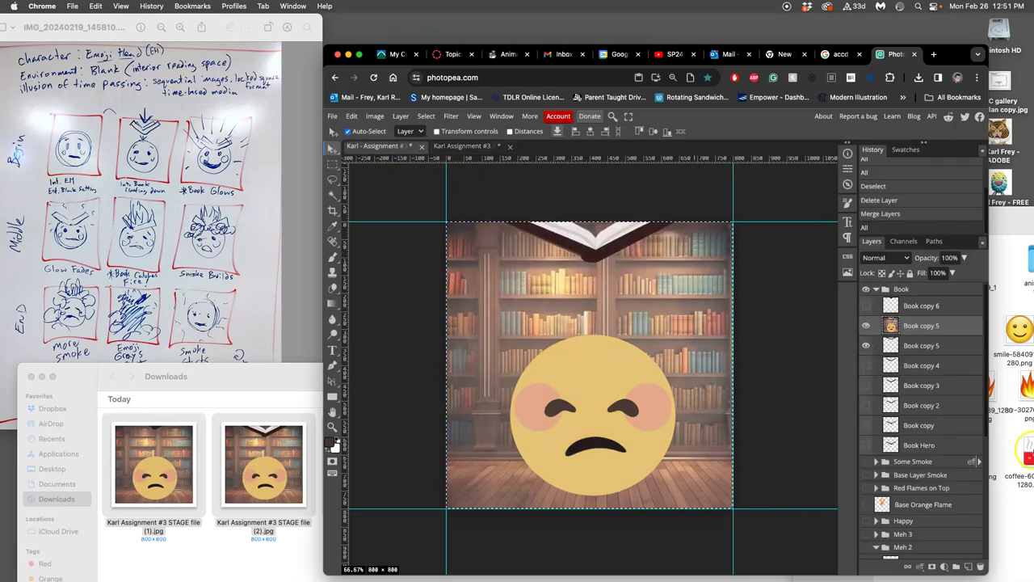
left_click(927, 328)
key("super+d")
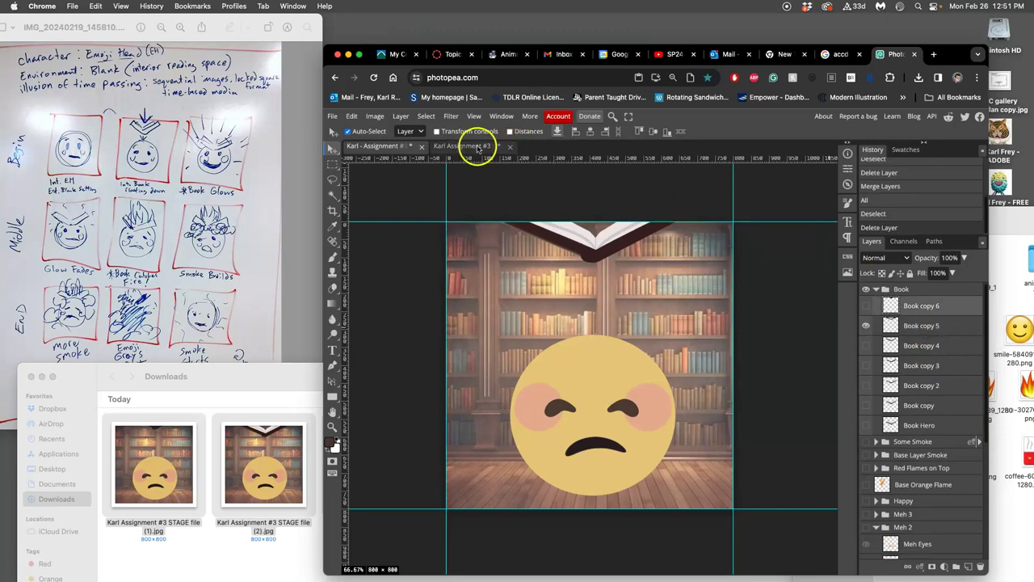
Return to the stacked-frames document and check the final frame by toggling Layer 5's visibility.
left_click(475, 147)
left_click(866, 293)
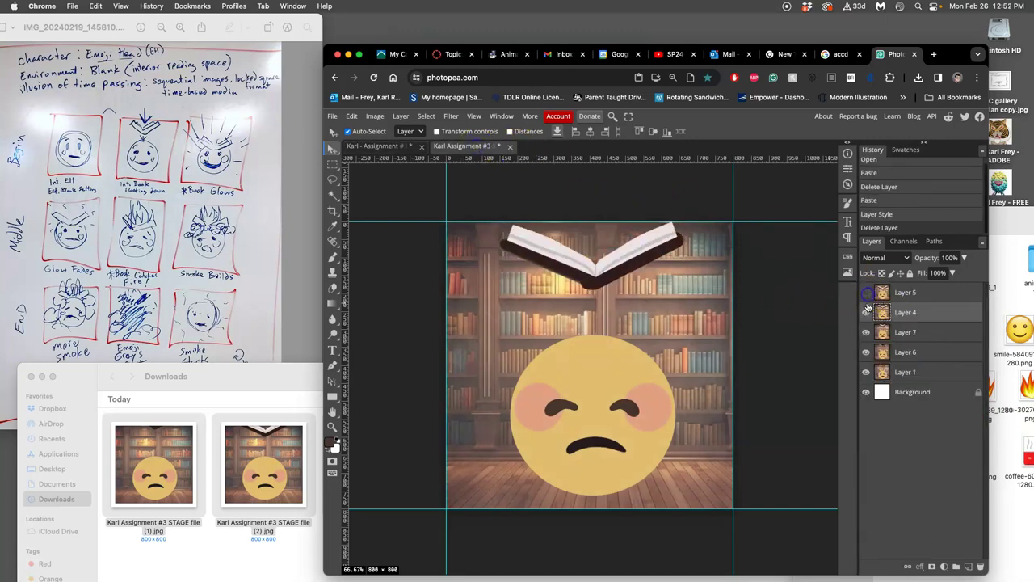
left_click(866, 292)
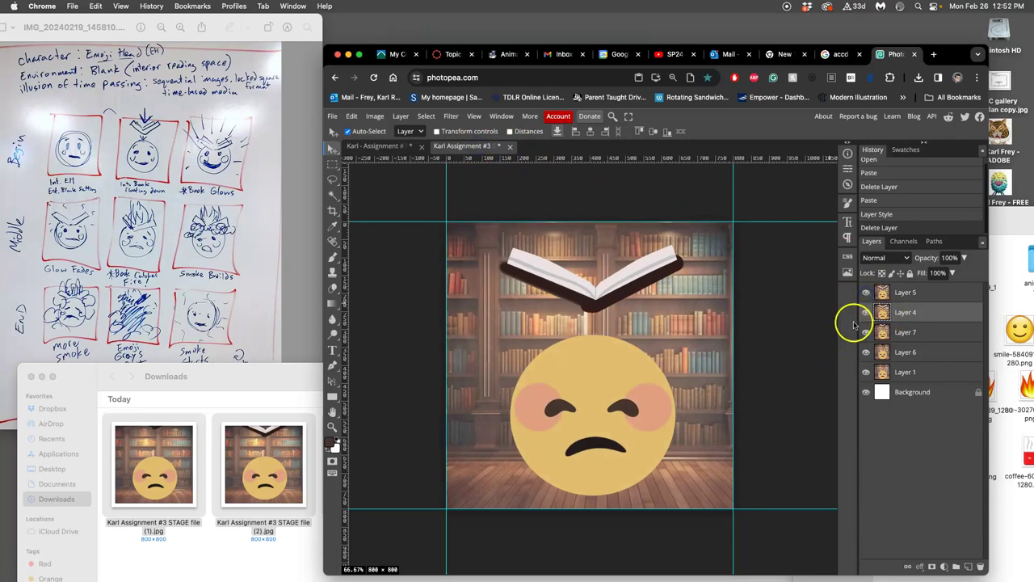
Switch to the ezgif.com page and save the animated GIF to the Desktop as "test 1".
left_click(270, 374)
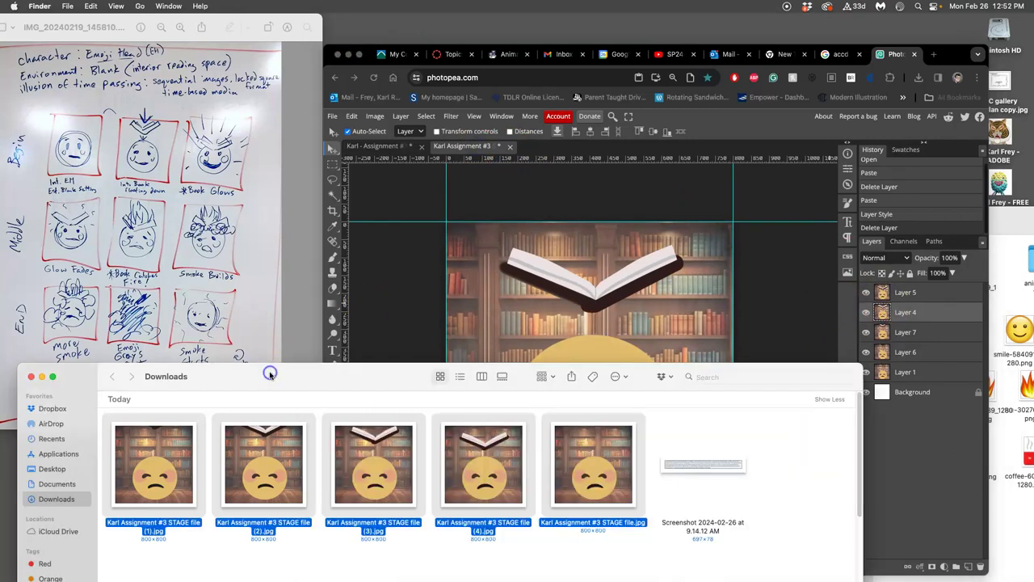
left_click(511, 54)
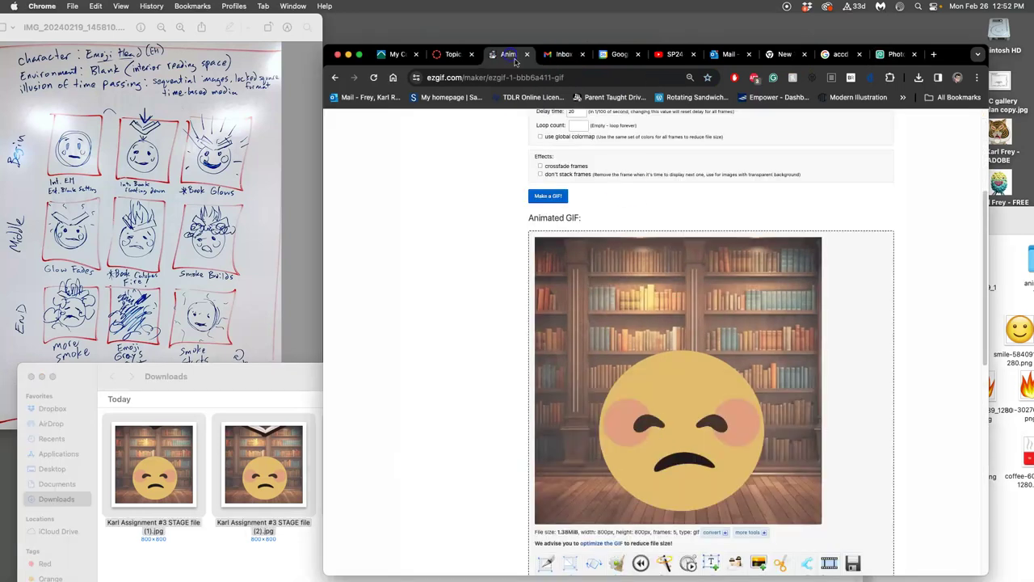
right_click(668, 399)
left_click(688, 415)
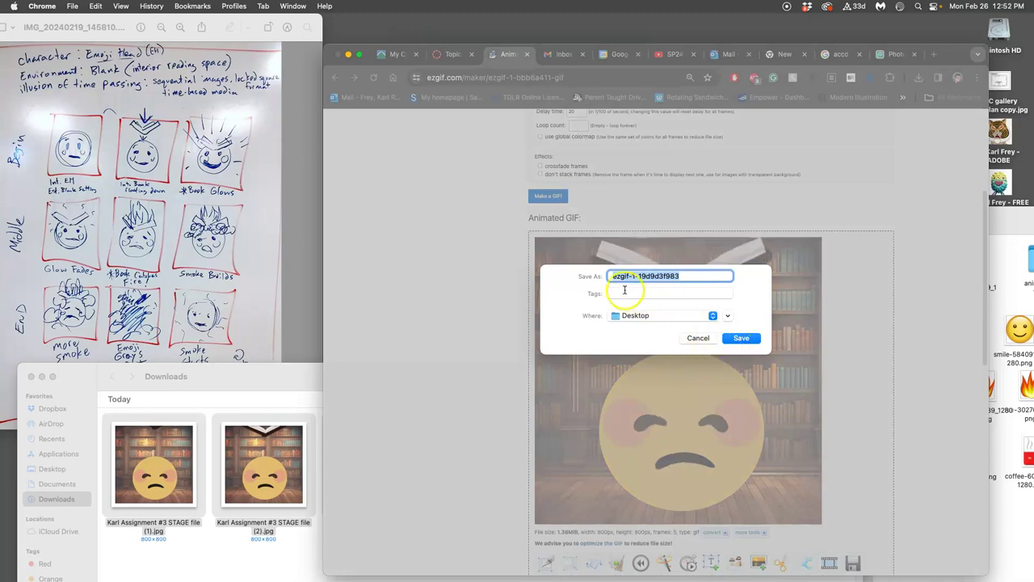
type("Test 1")
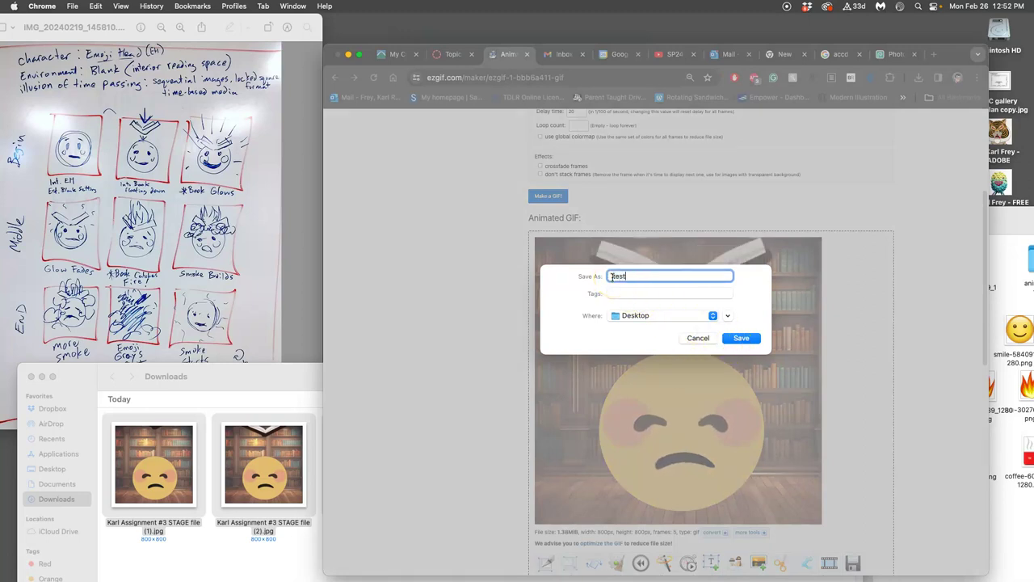
left_click(737, 337)
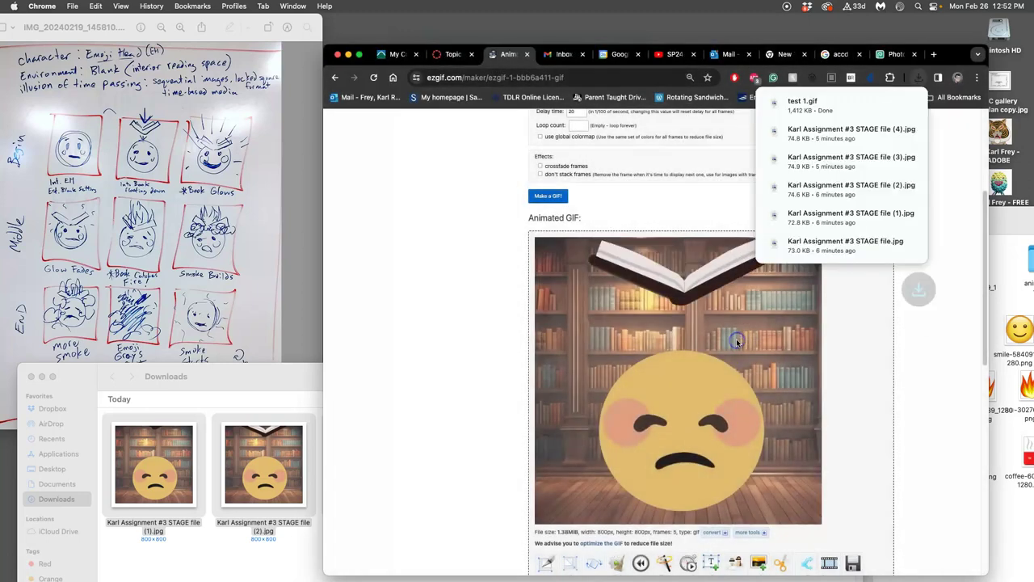
Remove the five previously exported STAGE file JPGs from the Downloads folder and close the ezgif.com page.
key("super+Tab")
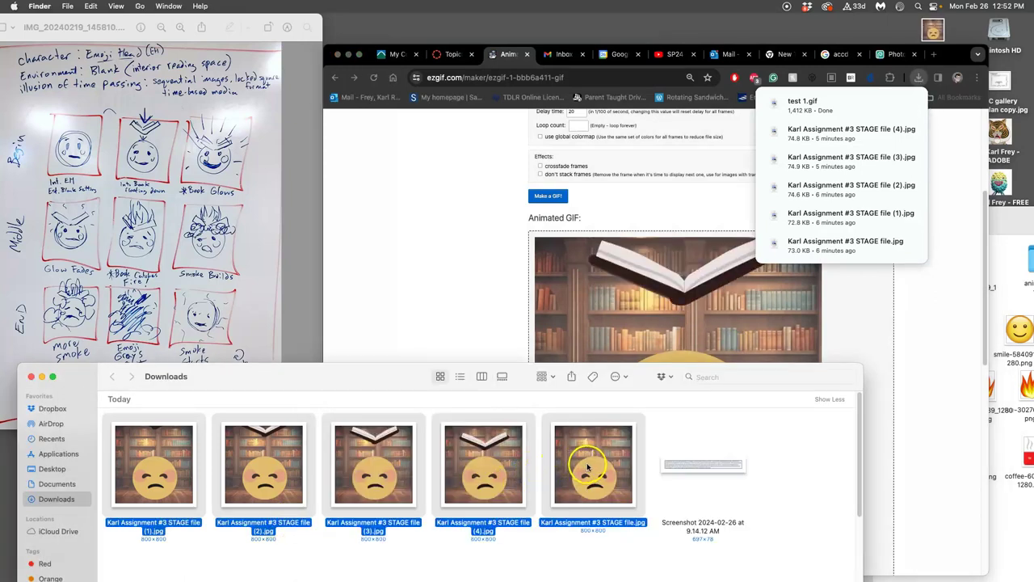
left_click_drag(604, 452, 6, 557)
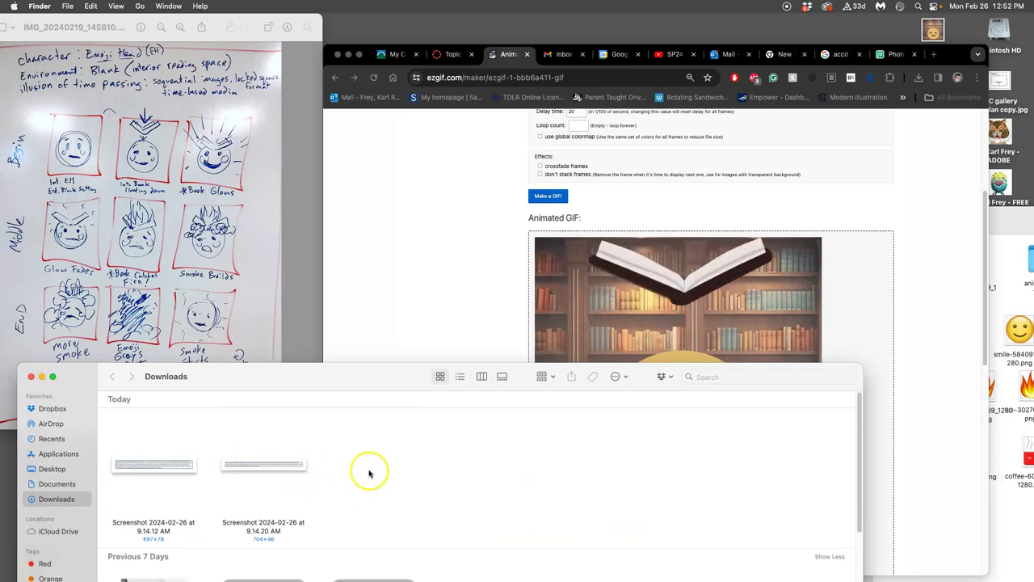
left_click(527, 55)
Return to Photopea, select Layer 1 and hide Layers 4, 5, 6 and 7 in the stacked-frames document.
left_click(840, 54)
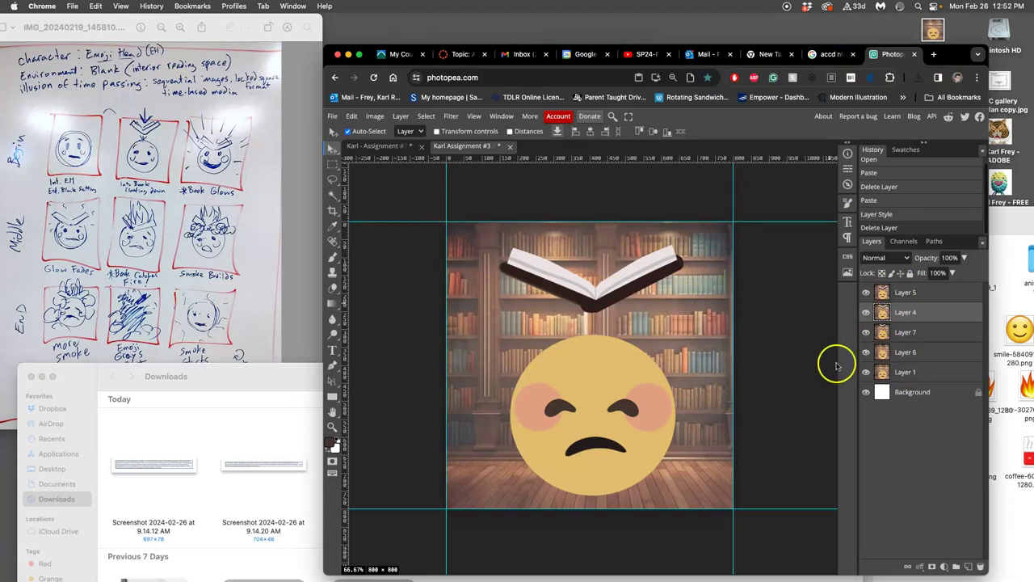
left_click(904, 373)
left_click(865, 313)
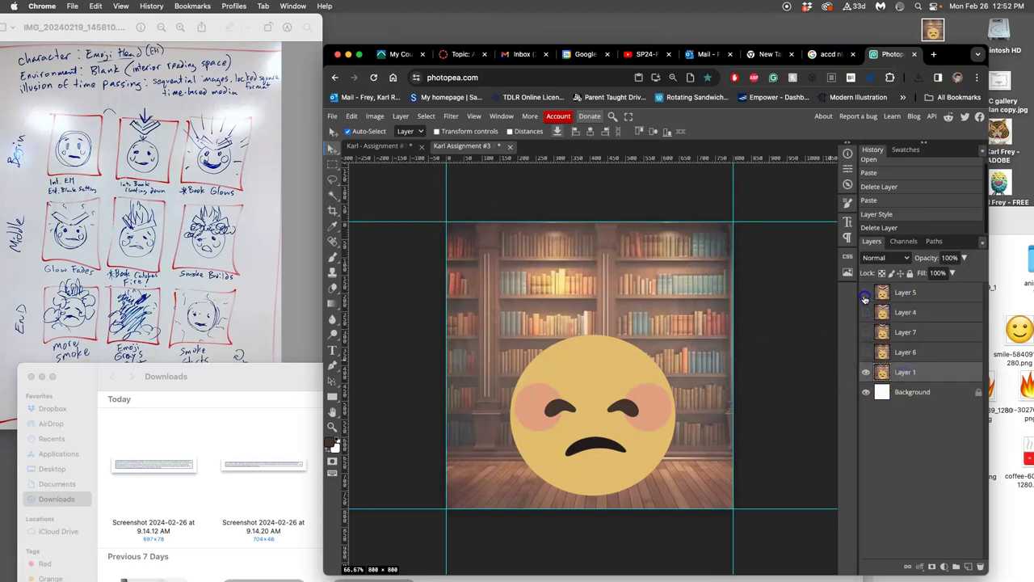
Export the Layer 1 frame as a JPG.
left_click(332, 116)
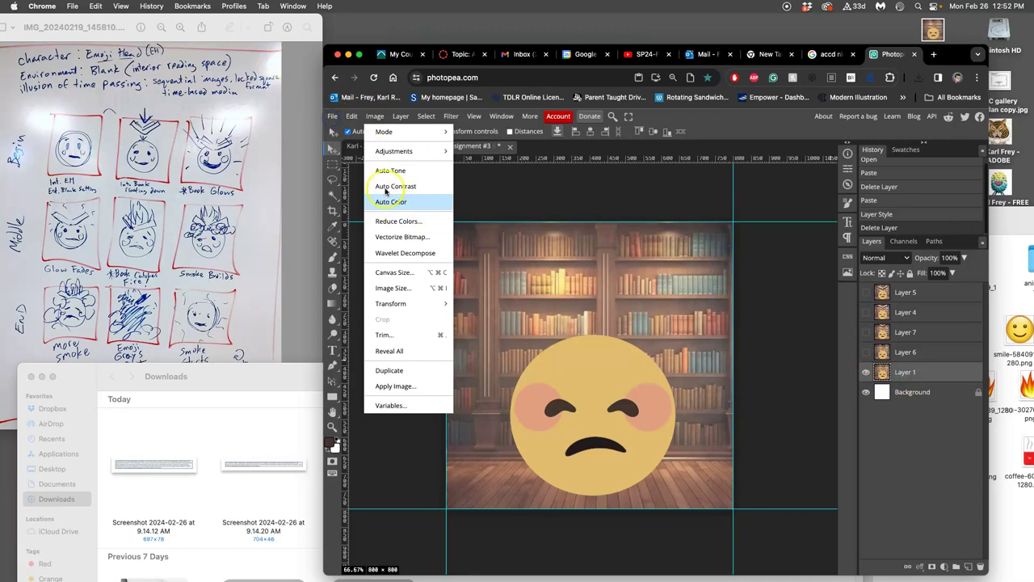
mouse_move(380, 264)
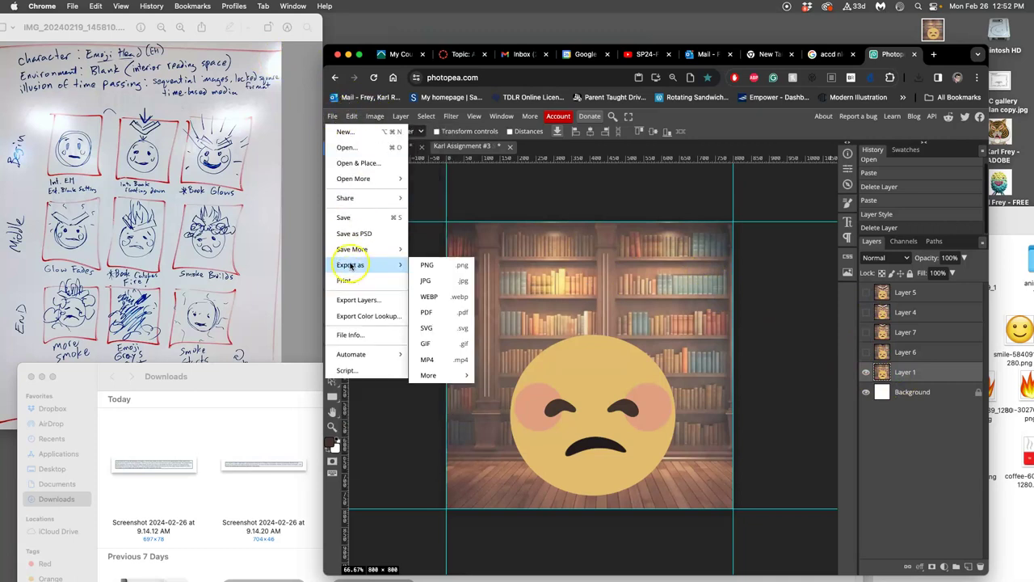
left_click(427, 279)
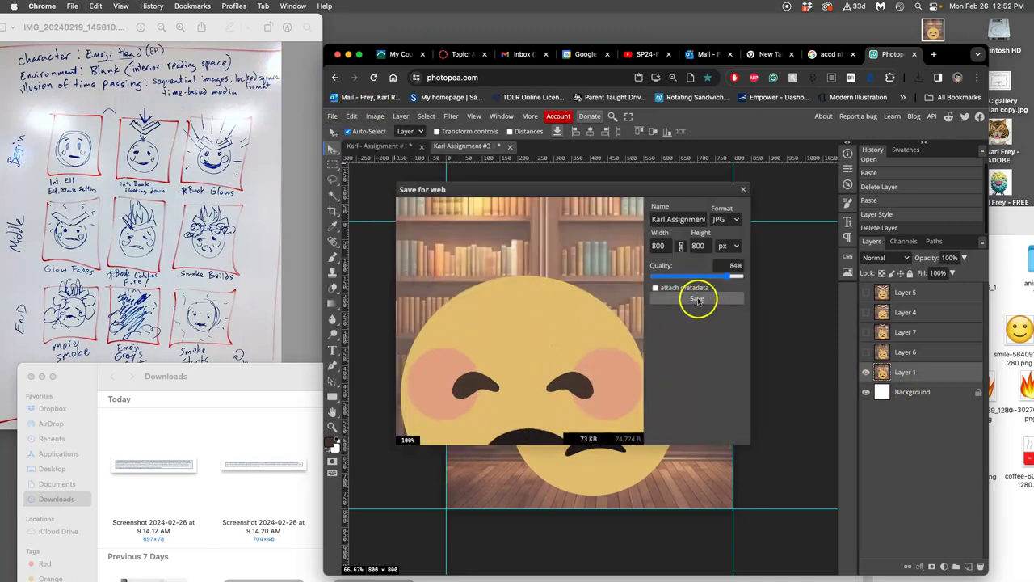
left_click(698, 298)
Show Layer 6 and select it, and export that frame as a JPG.
left_click(867, 353)
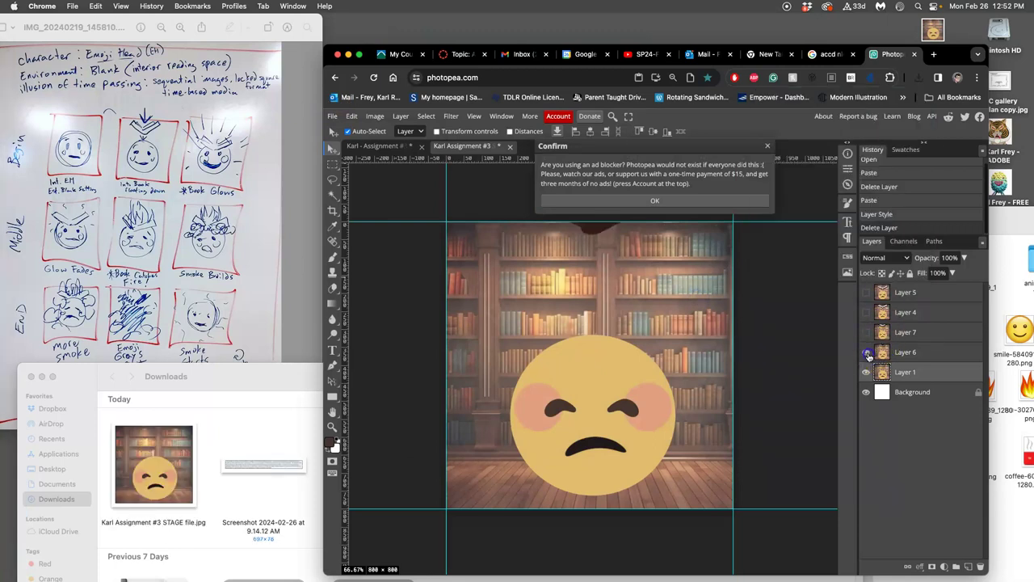
left_click(900, 354)
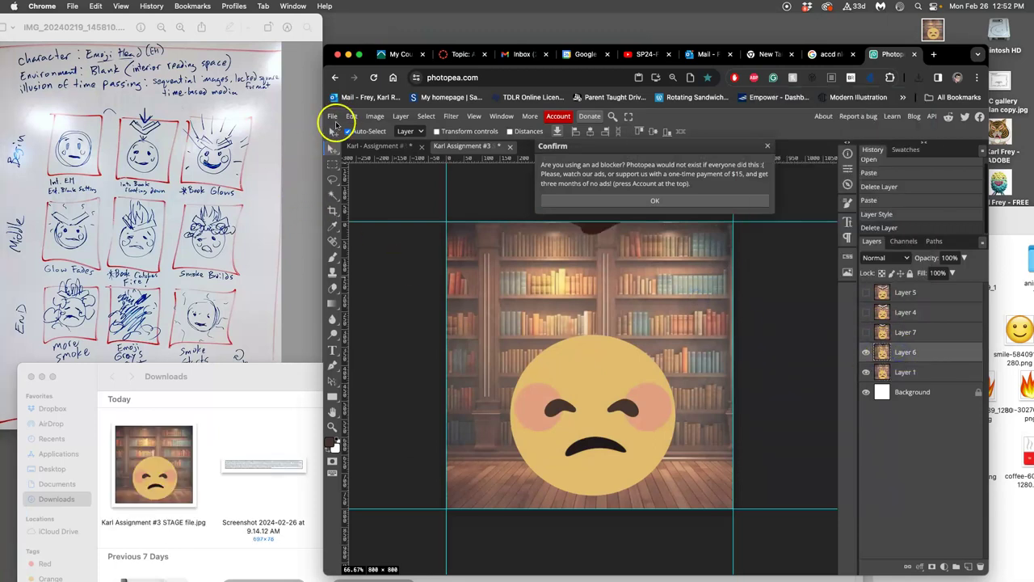
left_click(333, 116)
left_click(365, 265)
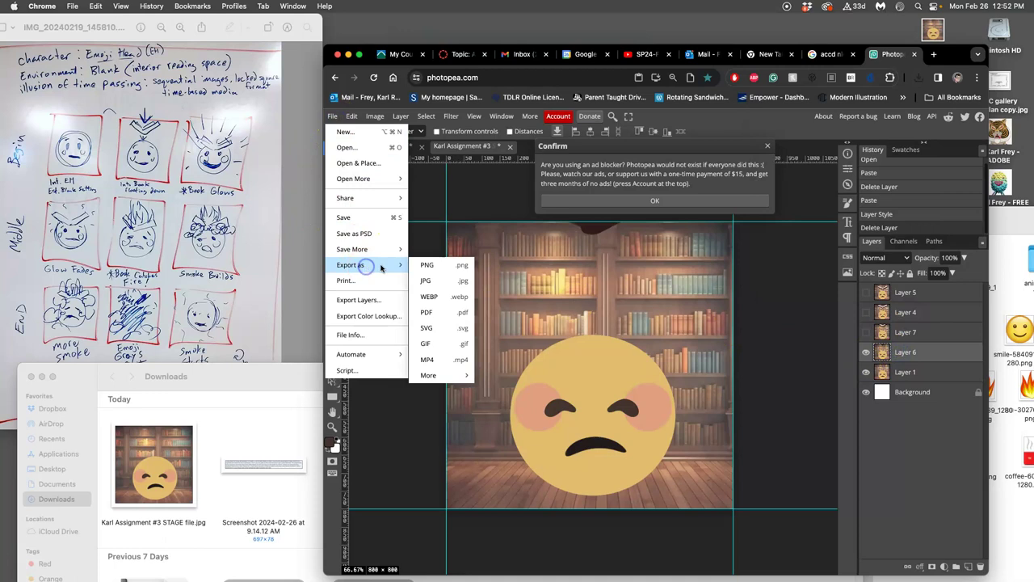
left_click(426, 280)
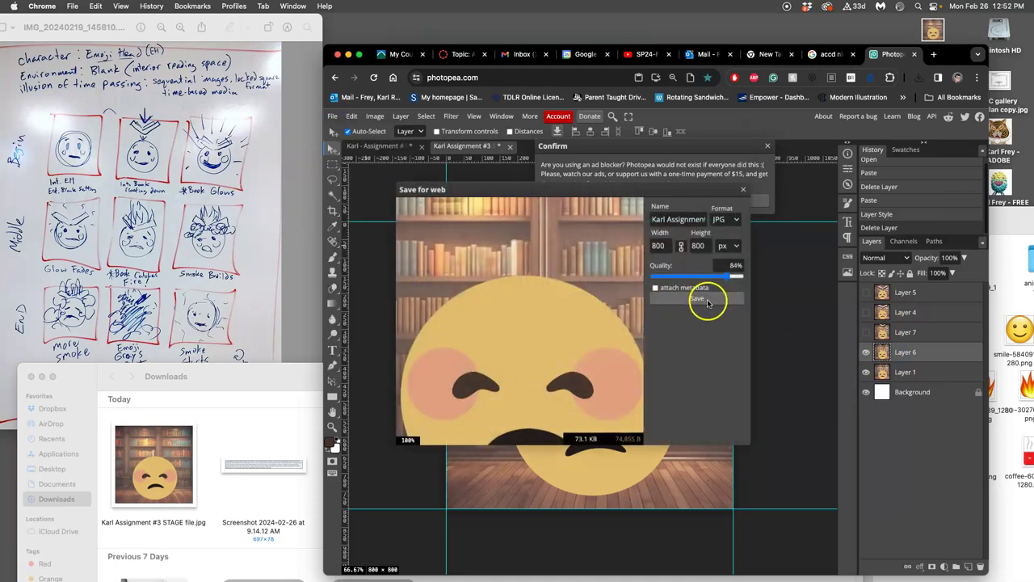
left_click(708, 299)
Show Layer 7 above Layer 6 and export that frame as a JPG.
left_click(865, 332)
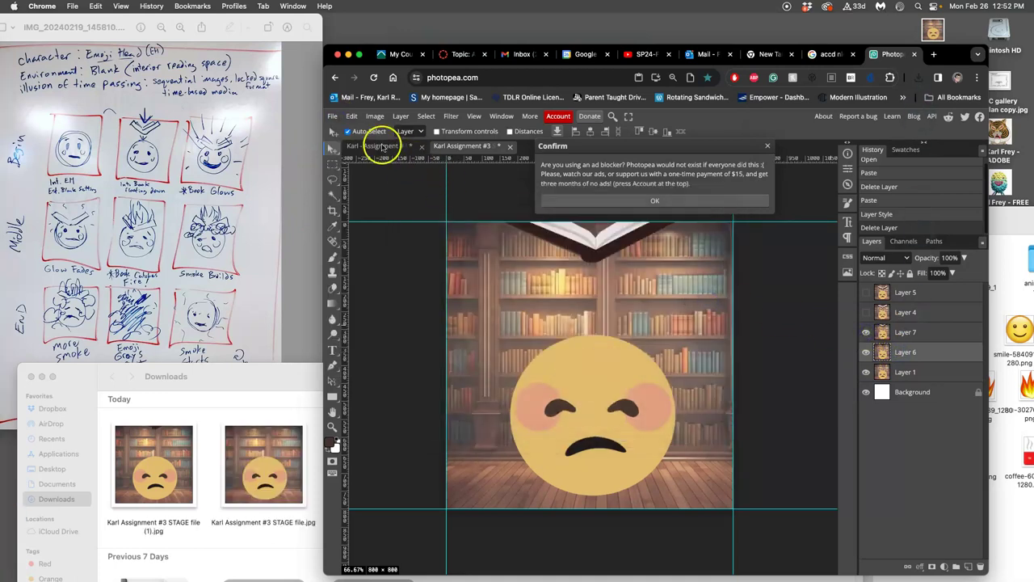
left_click(332, 117)
mouse_move(365, 265)
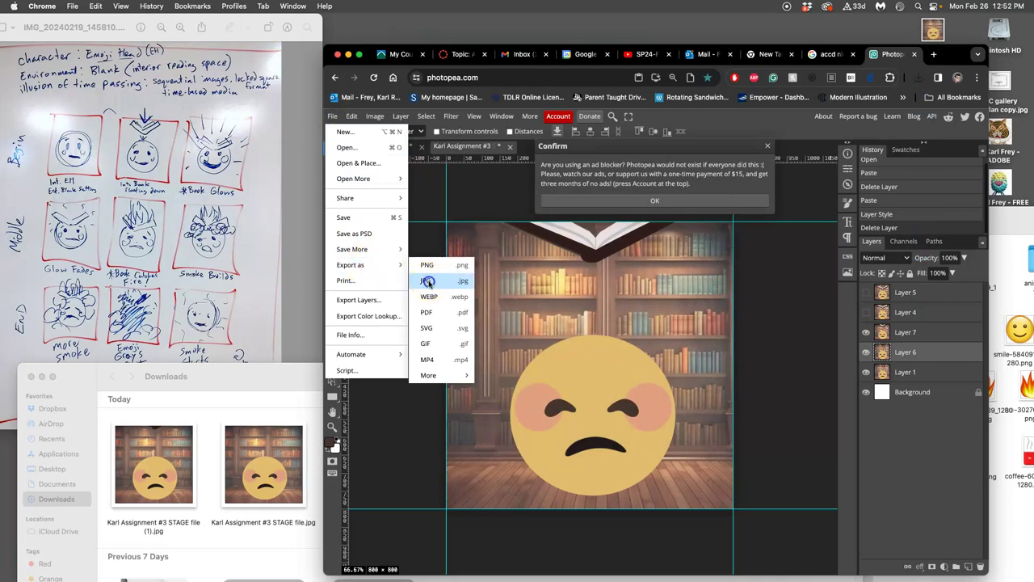
left_click(427, 280)
left_click(704, 313)
Show and select Layer 4, and export that frame as a JPG.
left_click(866, 312)
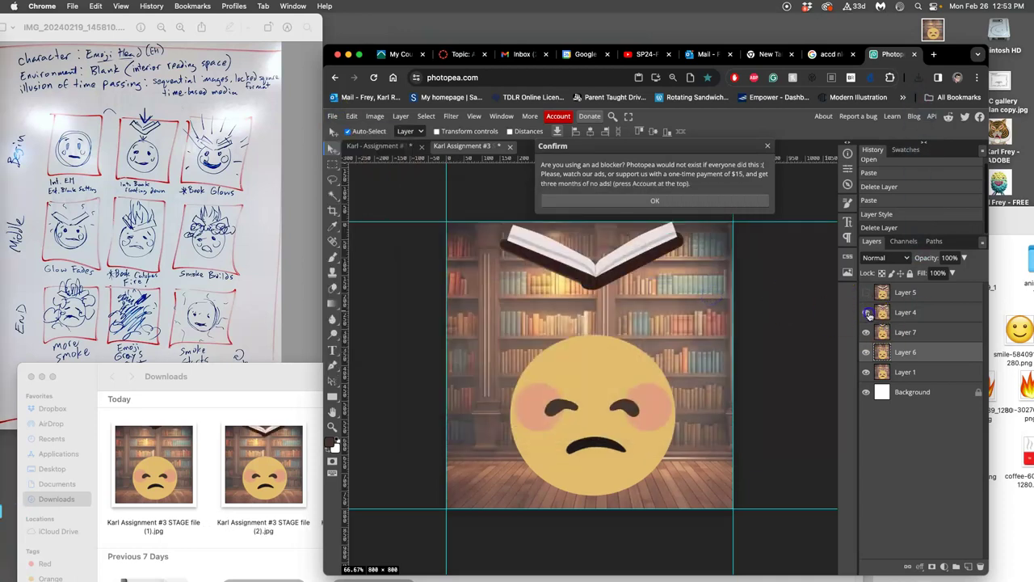
left_click(904, 315)
left_click(332, 117)
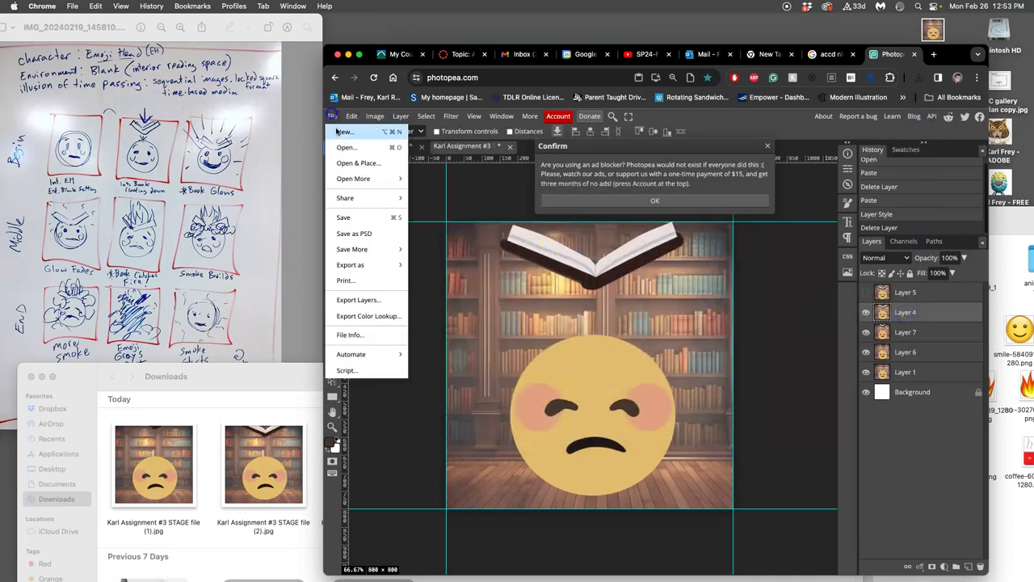
mouse_move(360, 264)
left_click(427, 280)
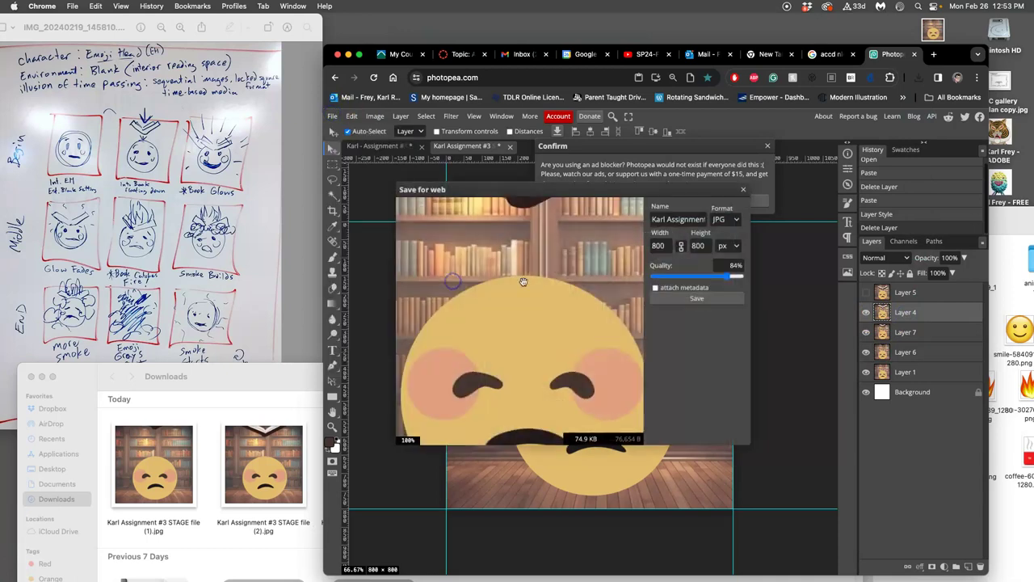
left_click(704, 299)
Show and select Layer 5, the topmost frame, and export it as a JPG.
left_click(885, 292)
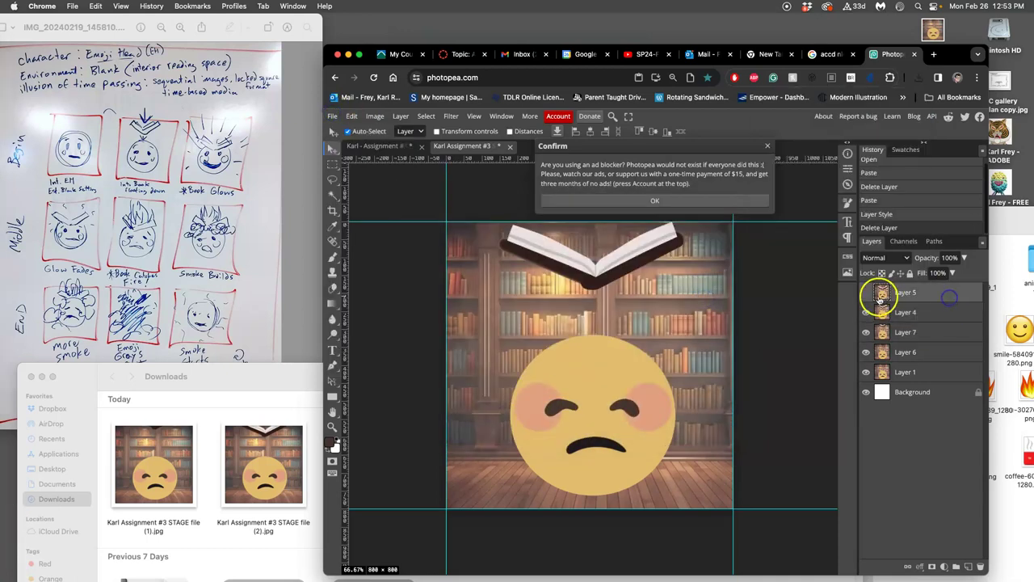
left_click(332, 116)
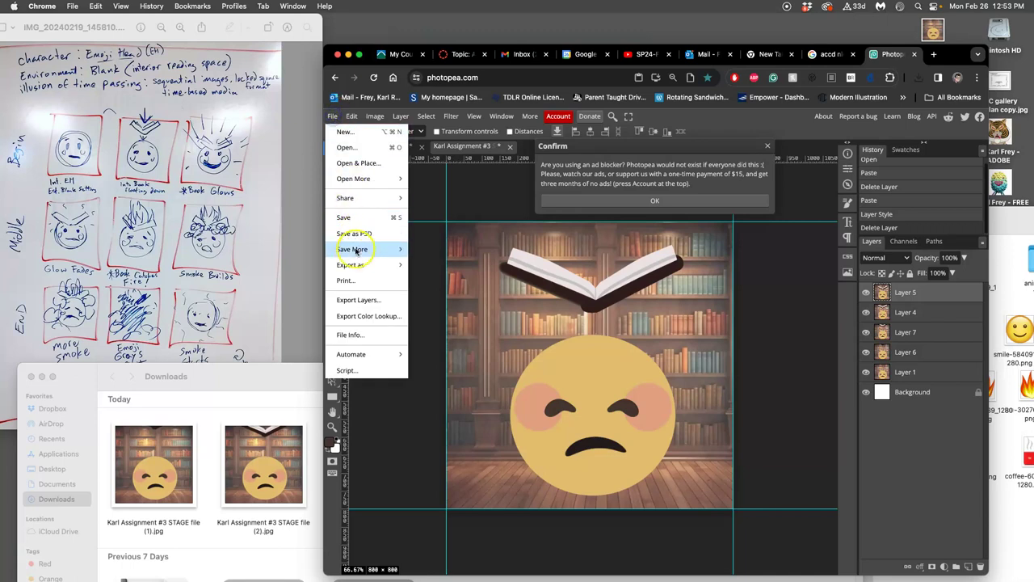
mouse_move(361, 265)
left_click(428, 267)
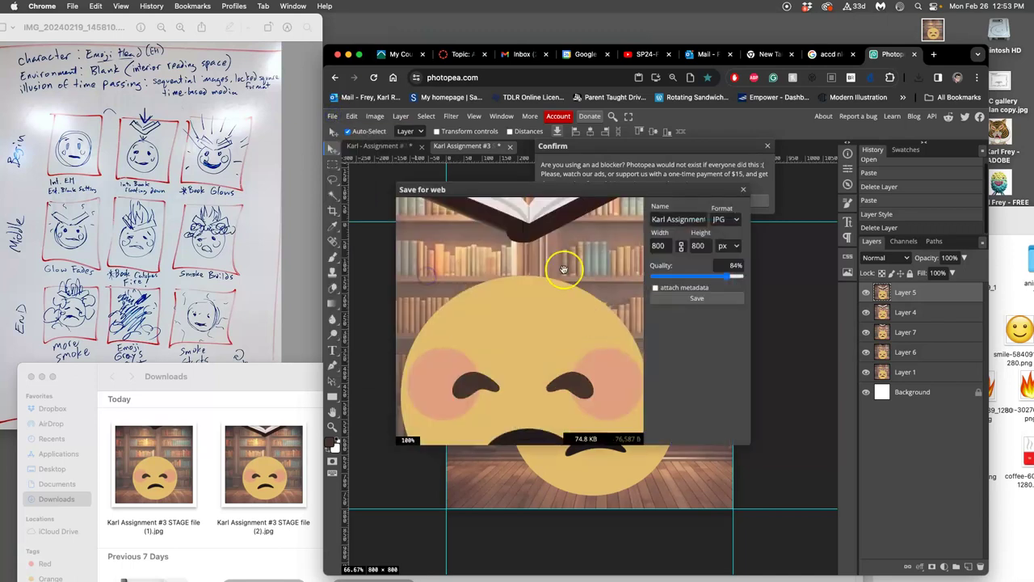
left_click(701, 299)
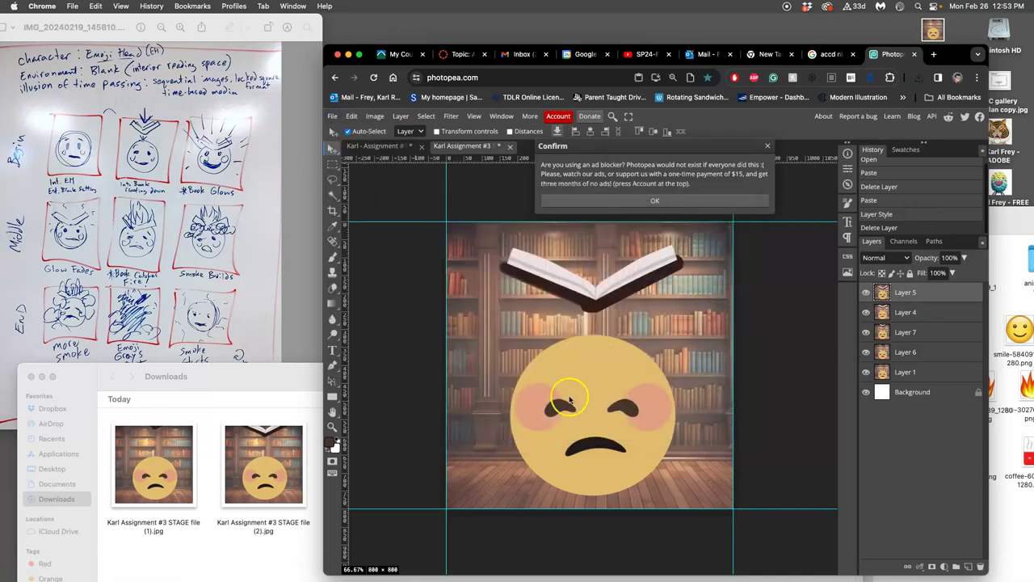
Check the exported JPGs in the Downloads folder and open the ezgif.com maker page from the assignment's discussion page.
left_click(306, 546)
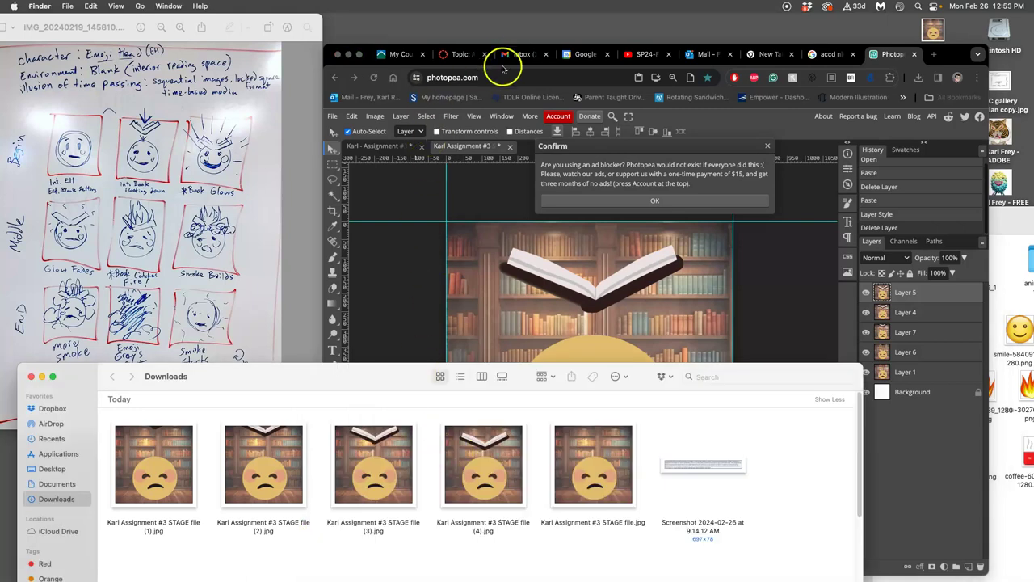
left_click(458, 54)
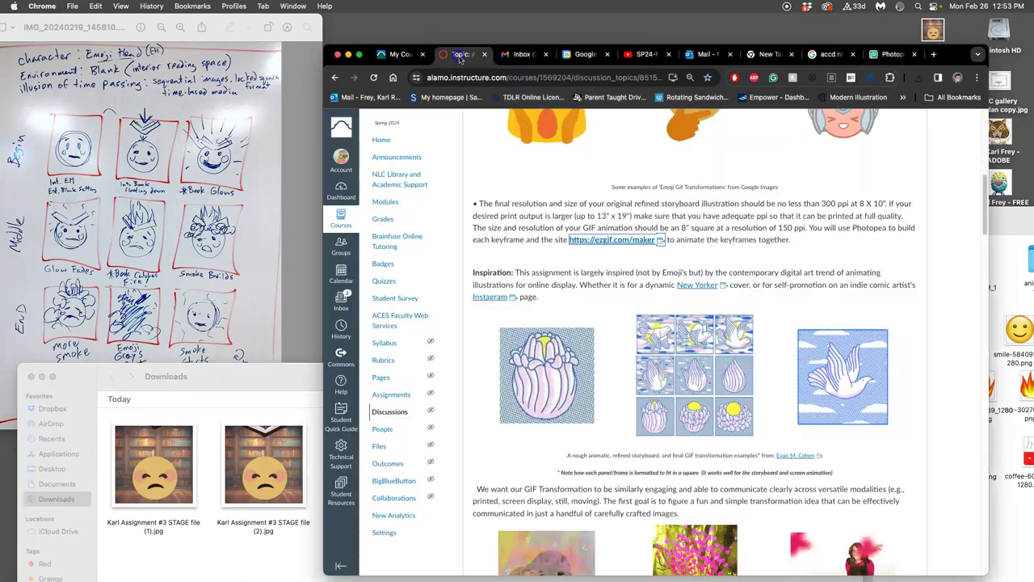
left_click(611, 242)
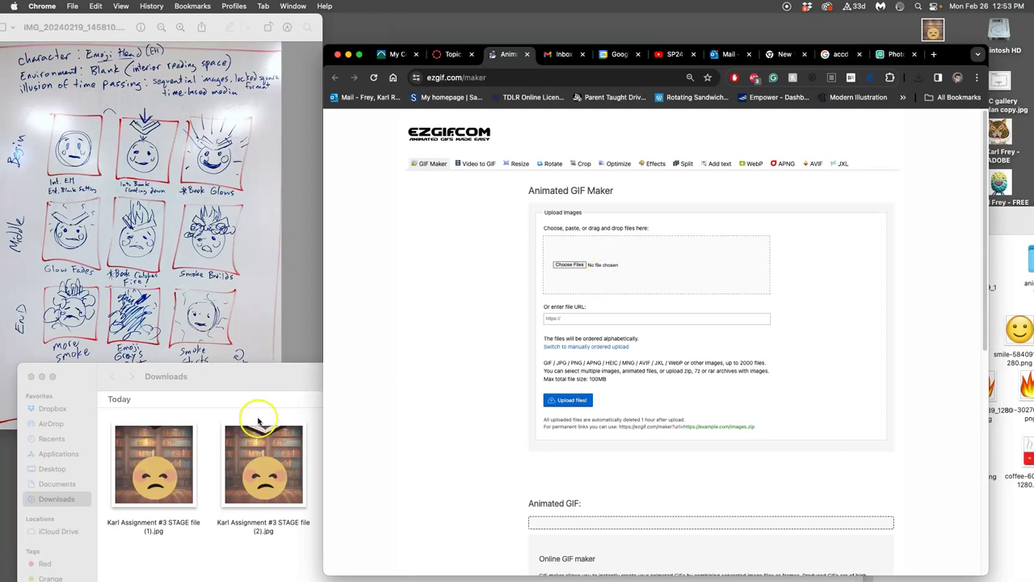
Upload the five STAGE file JPGs from Downloads to the Animated GIF Maker and generate the GIF with a delay time of 20.
left_click(259, 421)
left_click_drag(106, 421, 695, 461)
left_click(656, 535, "super")
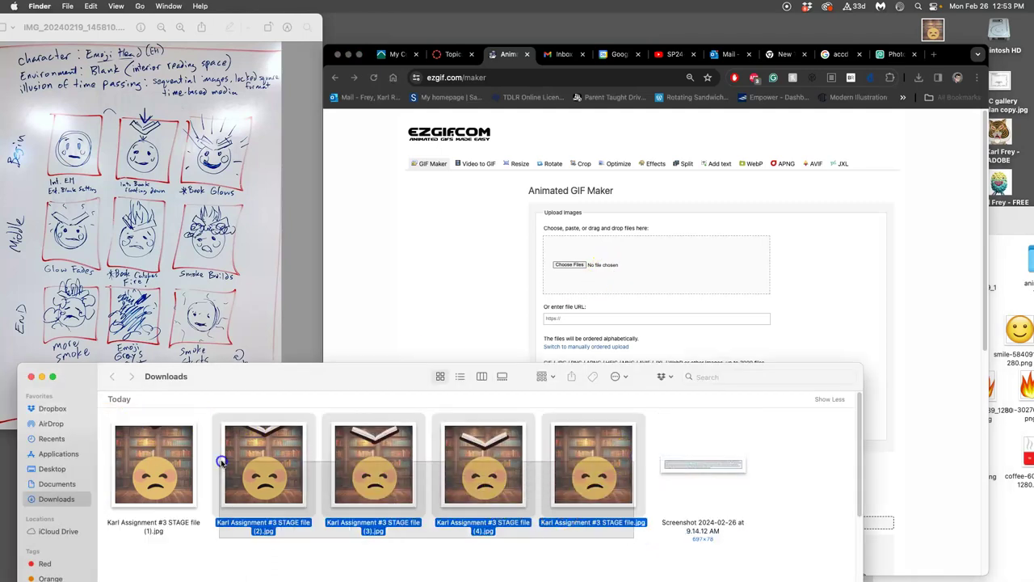
left_click_drag(591, 437, 655, 291)
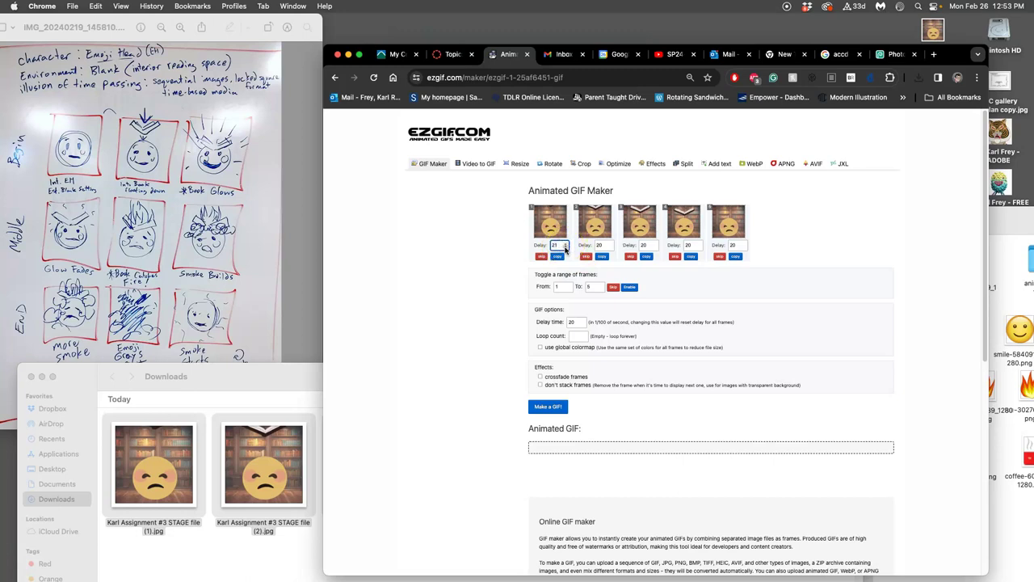
left_click(547, 406)
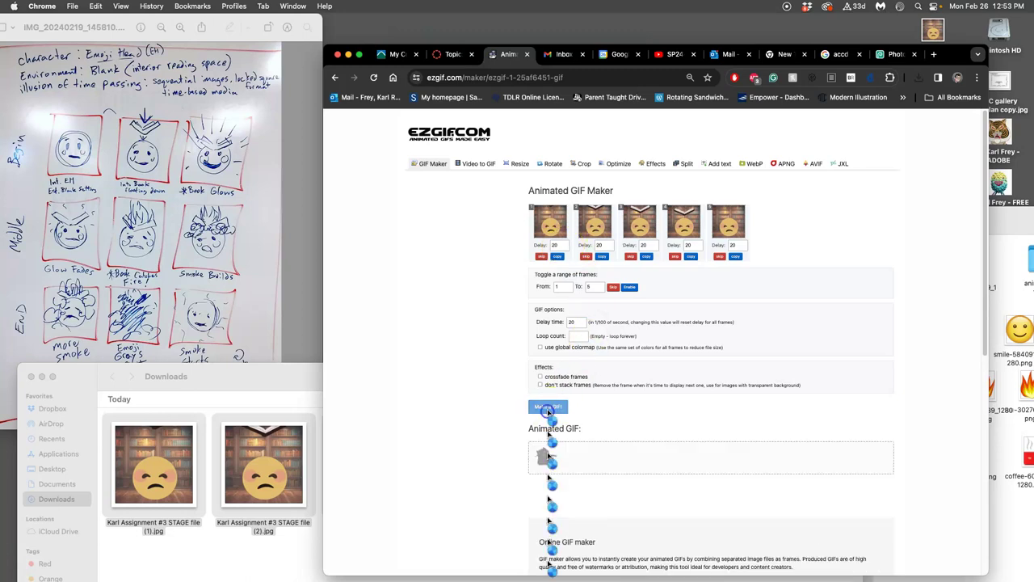
scroll(630, 397, "down", 4)
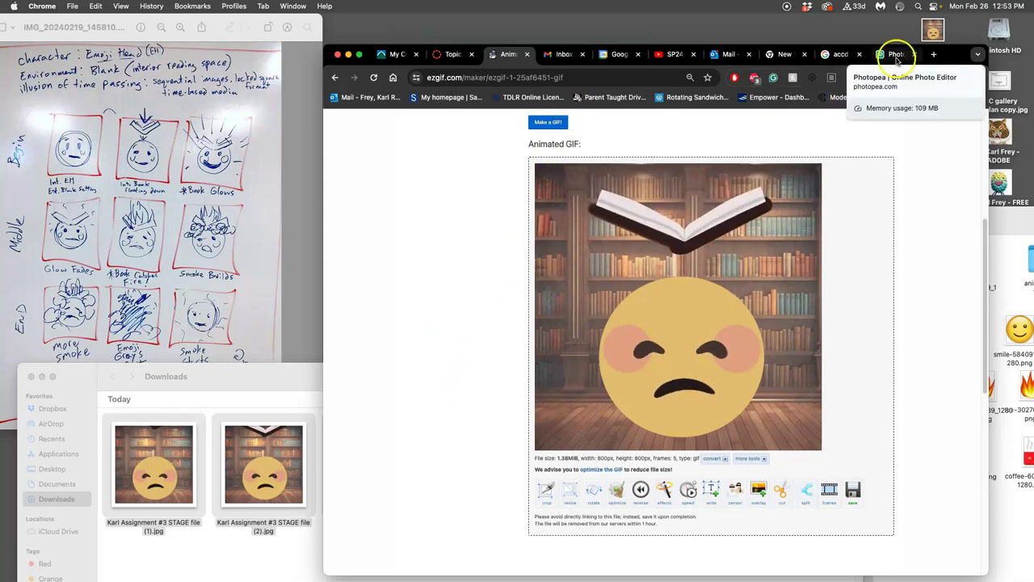
Save the generated animated GIF to the Desktop as "test 2".
right_click(691, 310)
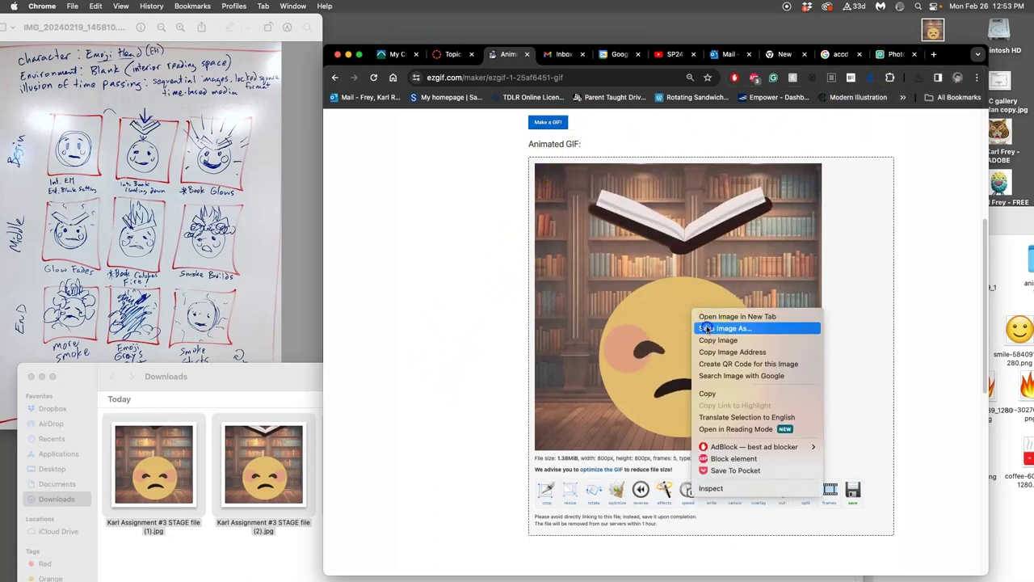
left_click(715, 328)
type("test 2")
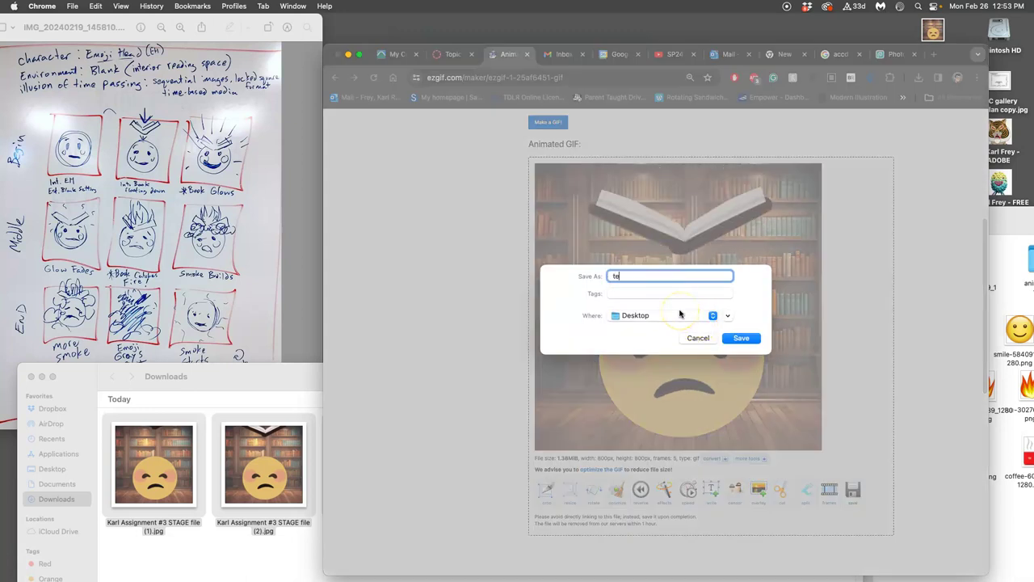
left_click(741, 335)
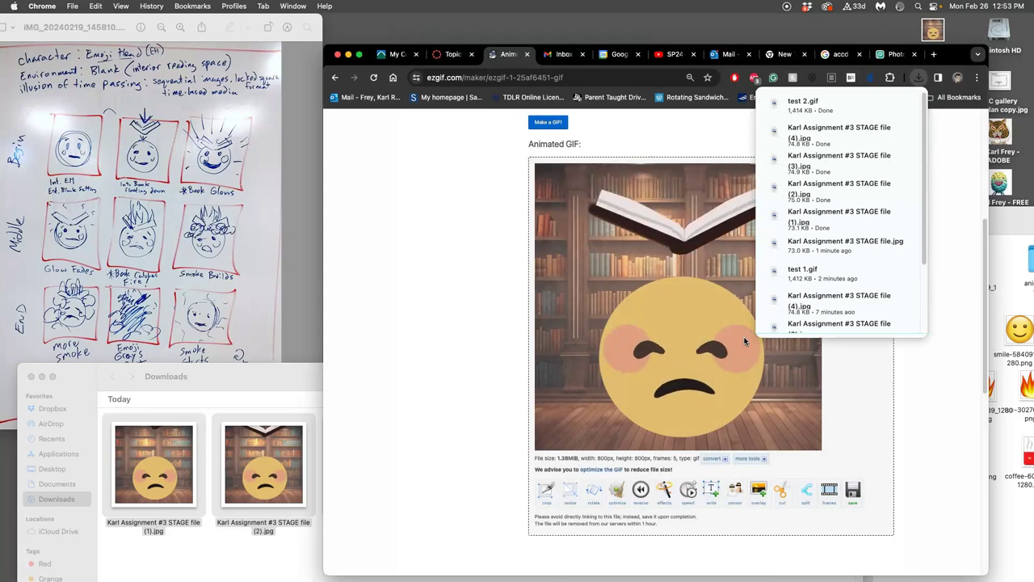
Reveal the desktop and open test 1.gif and test 2.gif together in Safari.
key("F11")
left_click(893, 99)
left_click(936, 35)
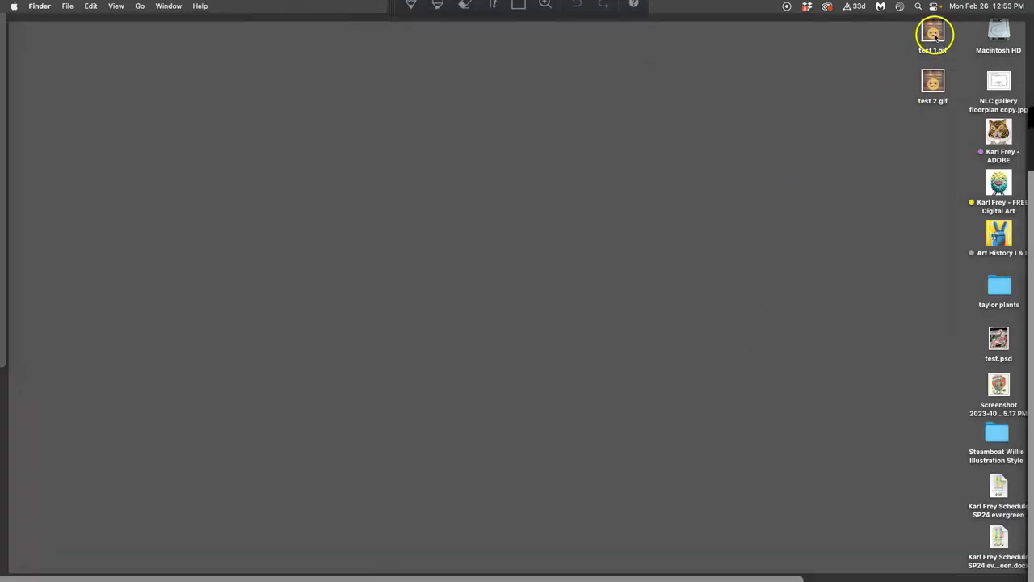
left_click(933, 82, "super")
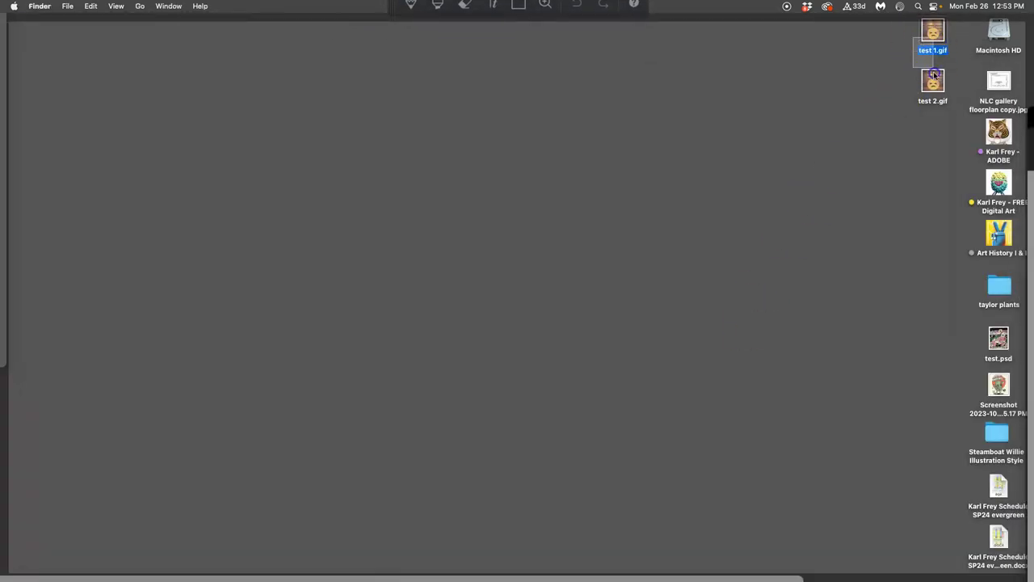
right_click(929, 88)
mouse_move(873, 121)
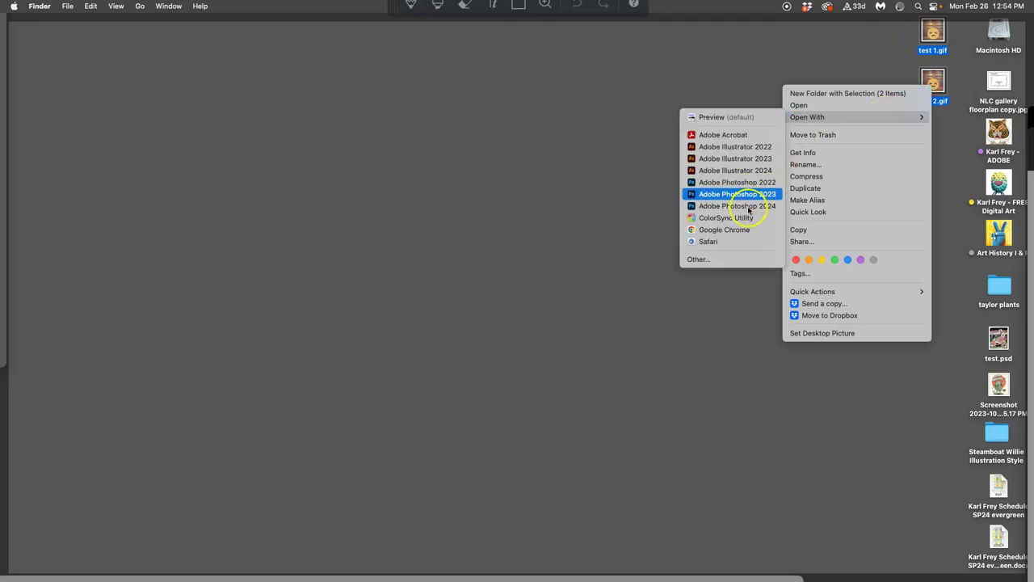
left_click(711, 241)
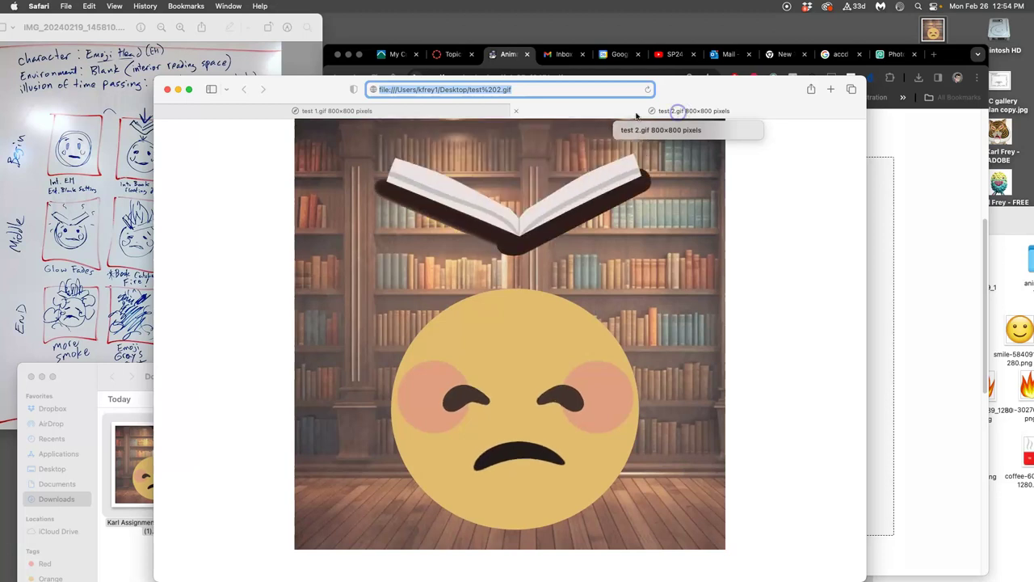
Compare the test 1 and test 2 animations in Safari, and put the Safari window away.
left_click(488, 110)
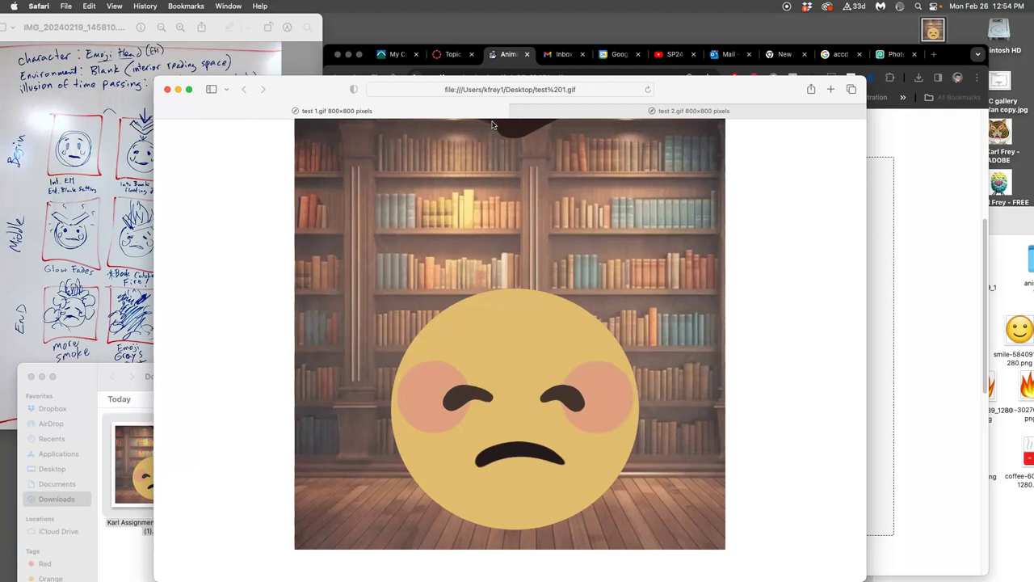
left_click(674, 115)
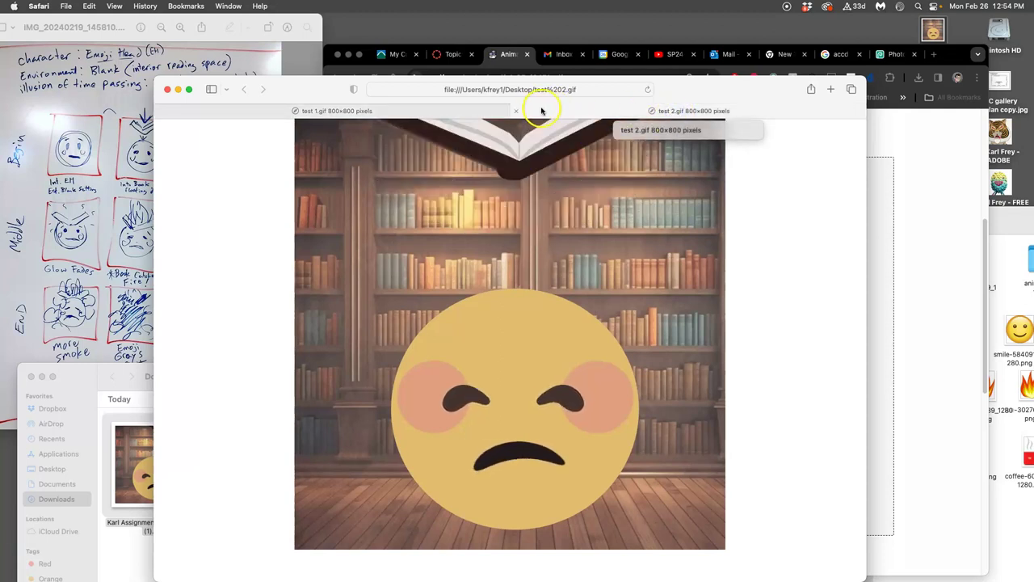
left_click(517, 110)
left_click(175, 90)
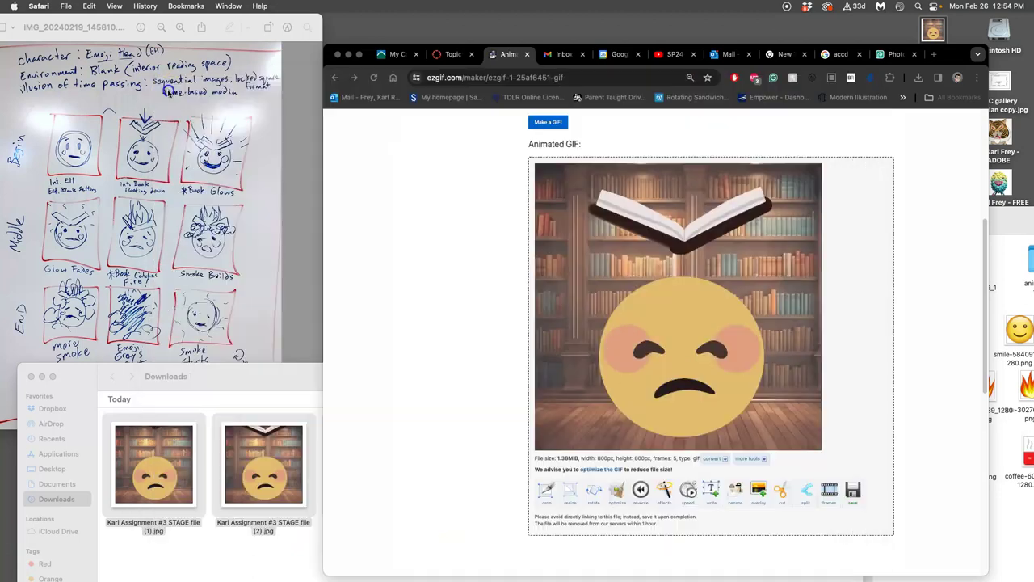
Close the ezgif.com page and return to the stacked-frames document in Photopea.
left_click(935, 234)
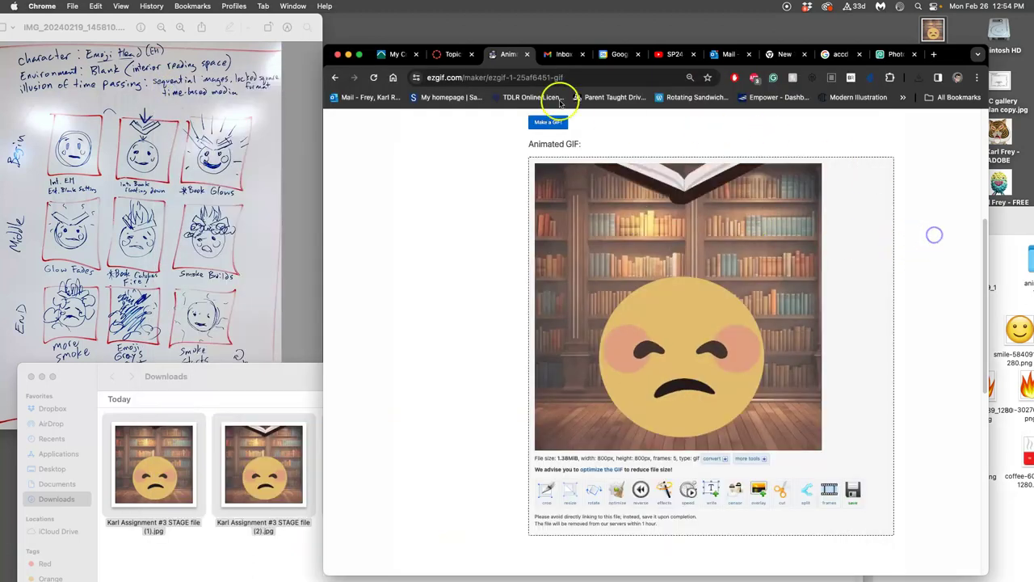
left_click(527, 54)
left_click(832, 54)
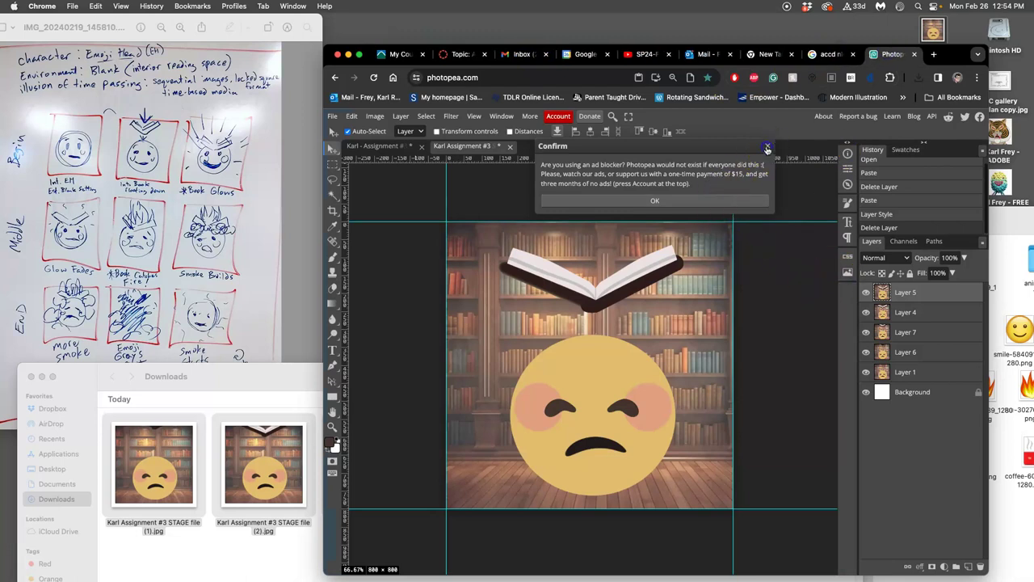
Dismiss the ad blocker notice and save the changes to the Assignment #3 STAGE file PSD.
left_click(766, 147)
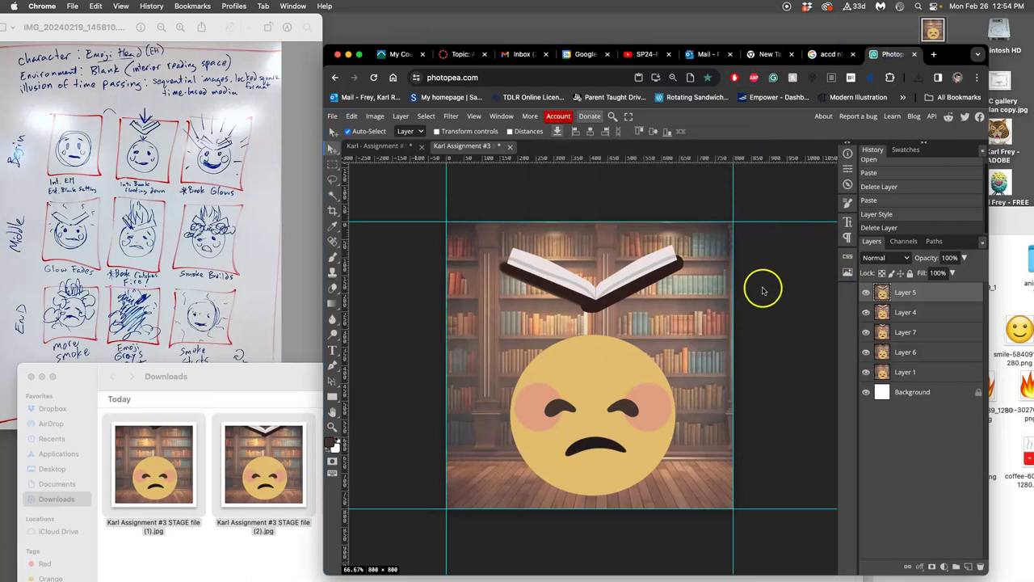
key("super+s")
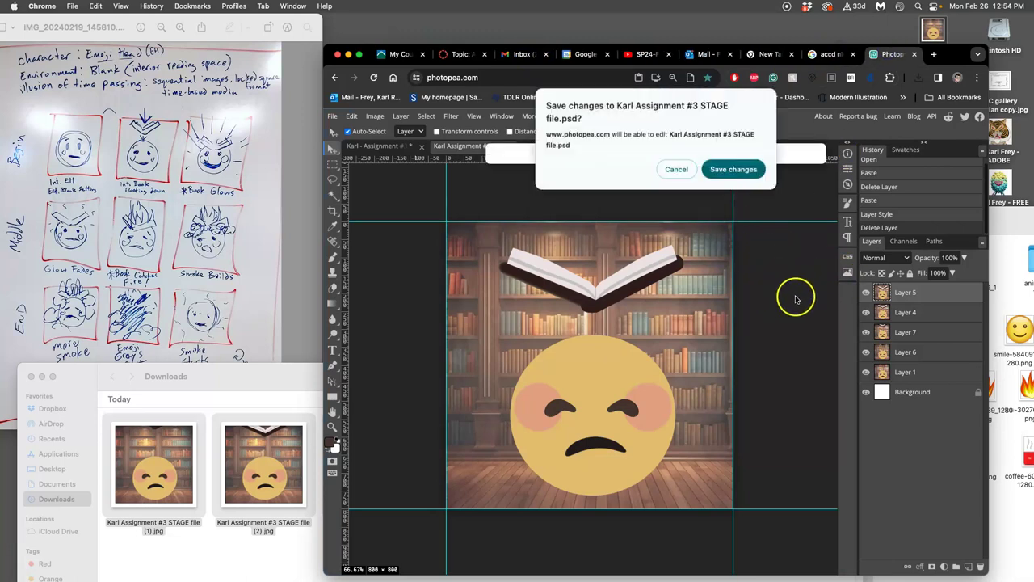
left_click(718, 171)
Bring up the Assignment #3 folder, check the STAGE file PSD in it, and move the folder window out of the way.
double_click(1007, 253)
left_click_drag(984, 231, 348, 432)
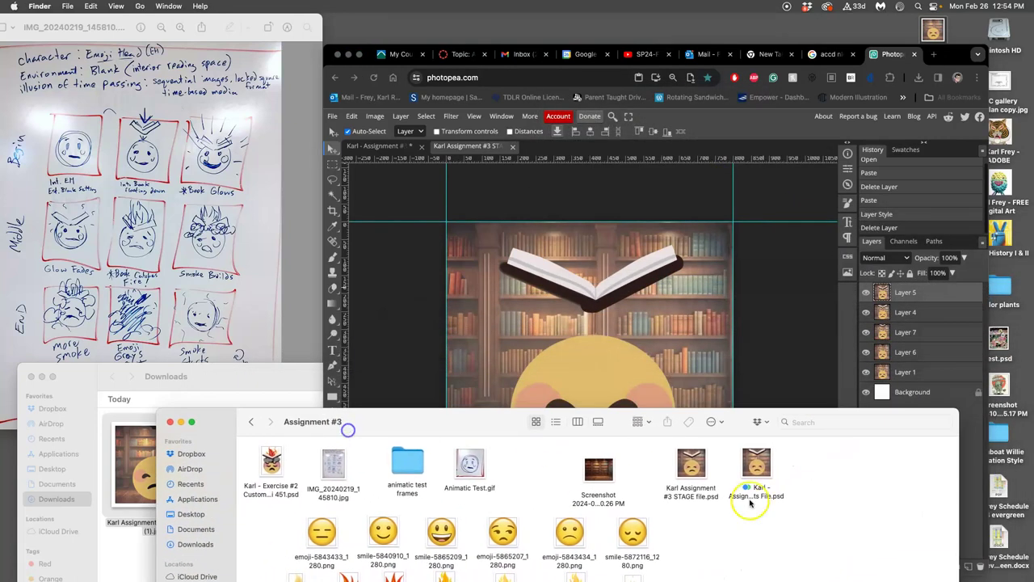
right_click(691, 467)
left_click(745, 484)
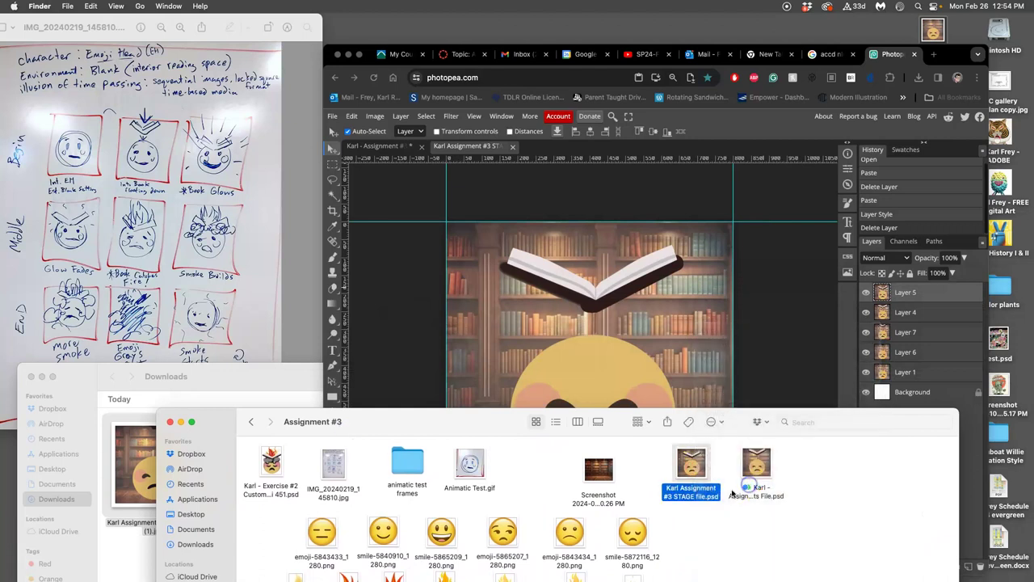
left_click_drag(477, 421, 695, 453)
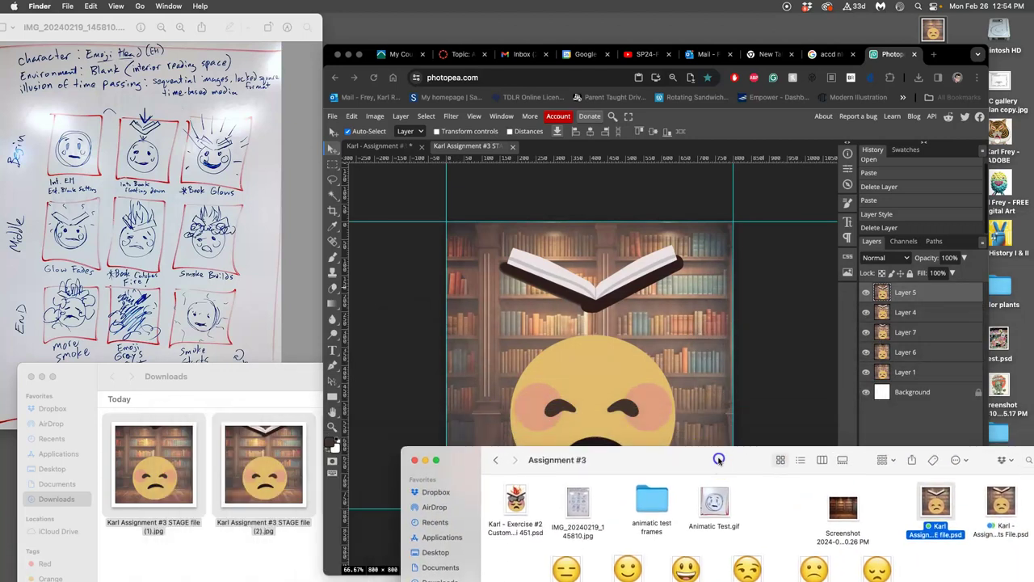
left_click(791, 374)
In the layered emoji document, check Book copy 3 against the stacked frames and make Book copy 2 the only visible book layer.
left_click(399, 147)
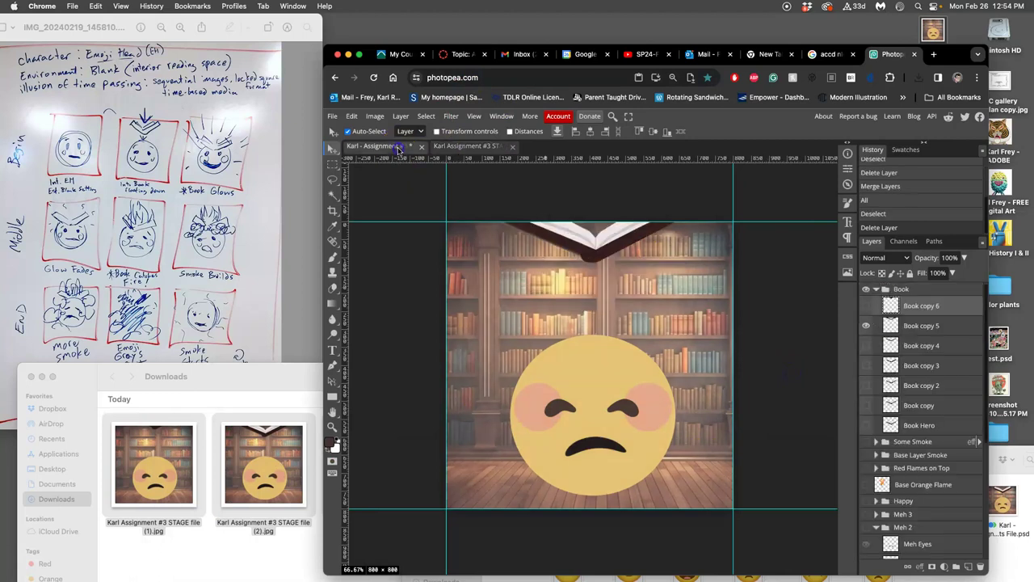
left_click(867, 366)
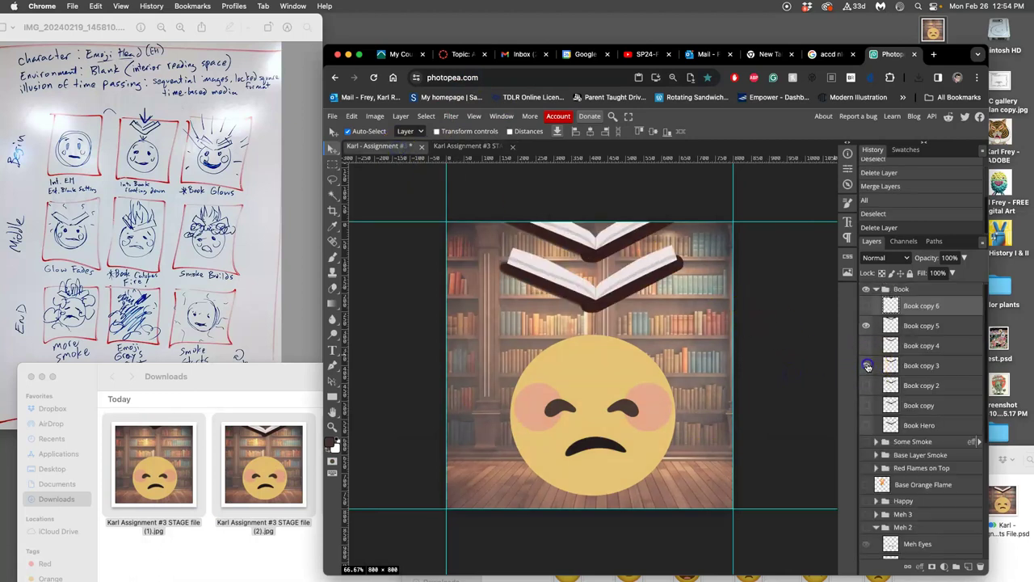
left_click(867, 328)
left_click(468, 148)
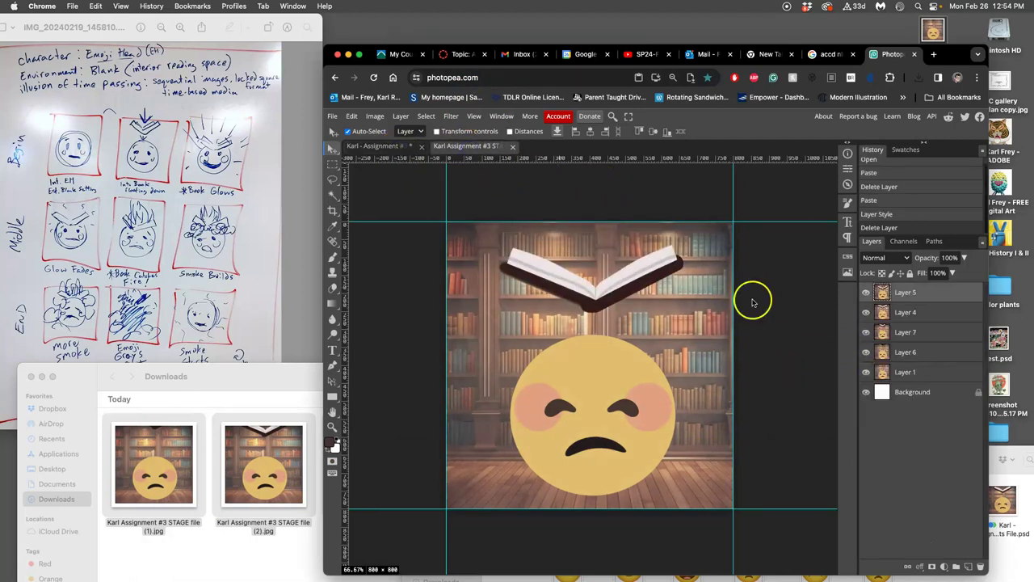
left_click(394, 147)
left_click(867, 386)
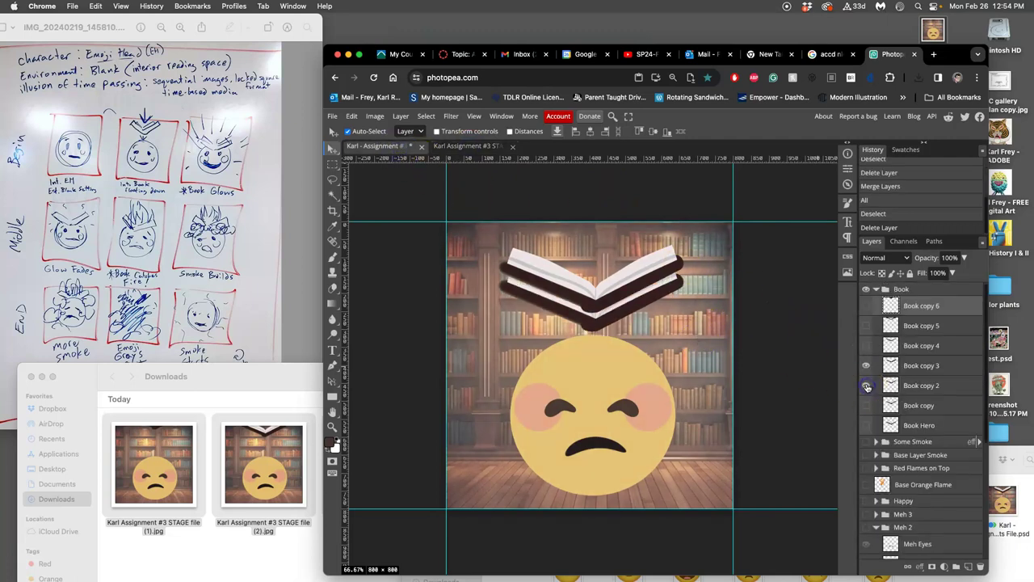
left_click(867, 366)
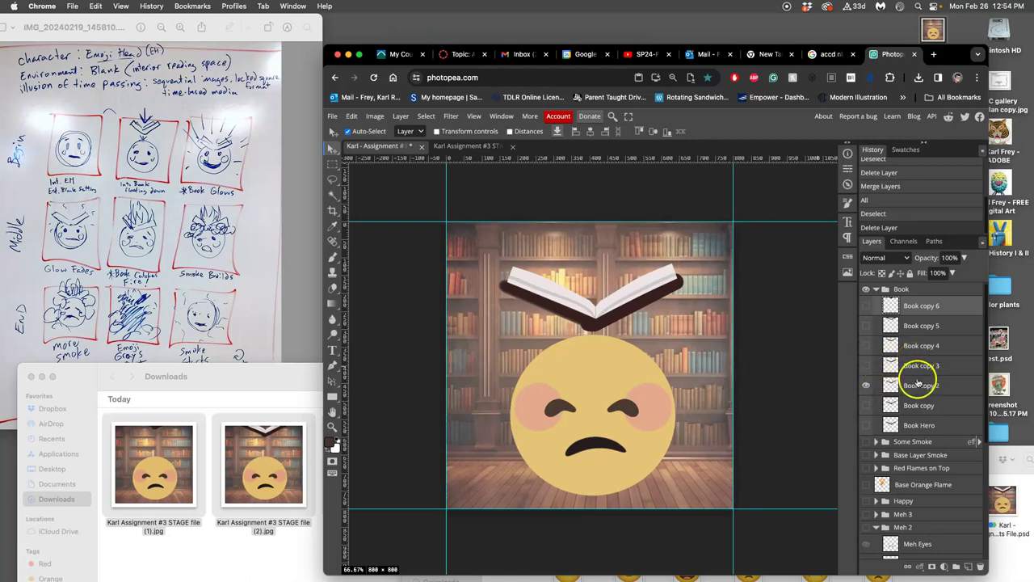
Make Meh 3 the only visible expression group and compare the new frame with the STAGE file's stacked frames.
scroll(920, 382, "down", 1)
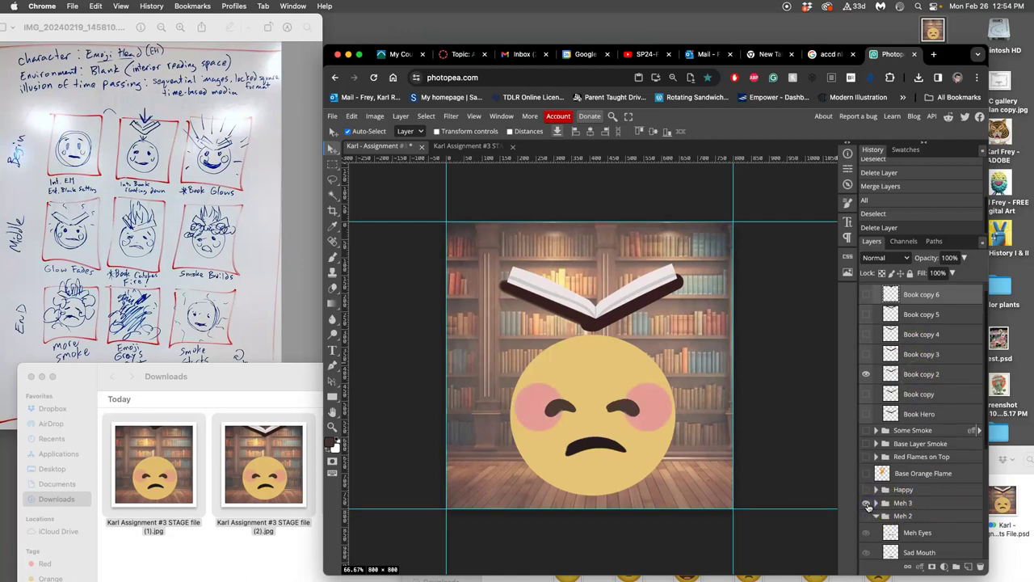
scroll(925, 505, "down", 3)
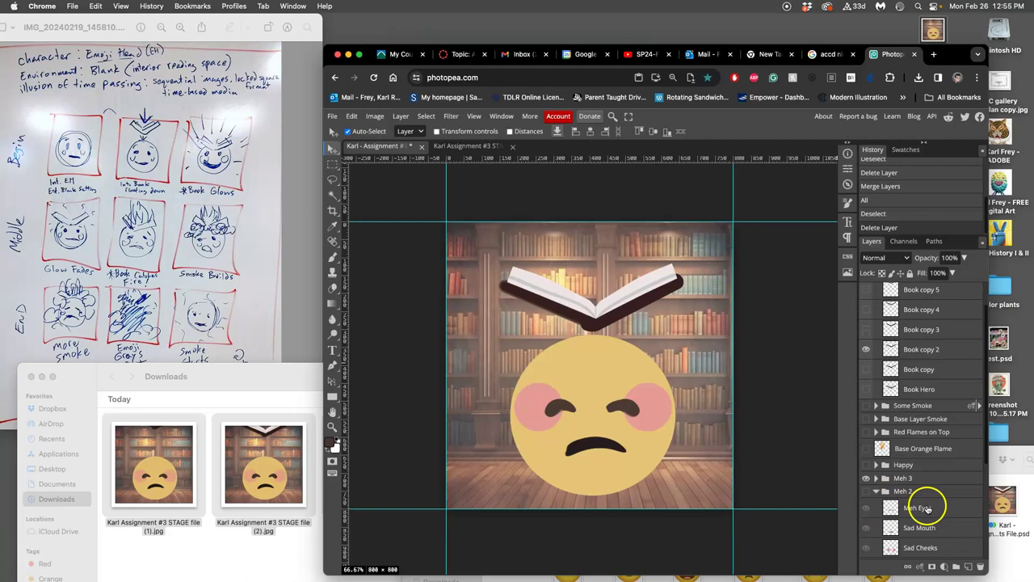
scroll(895, 501, "down", 1)
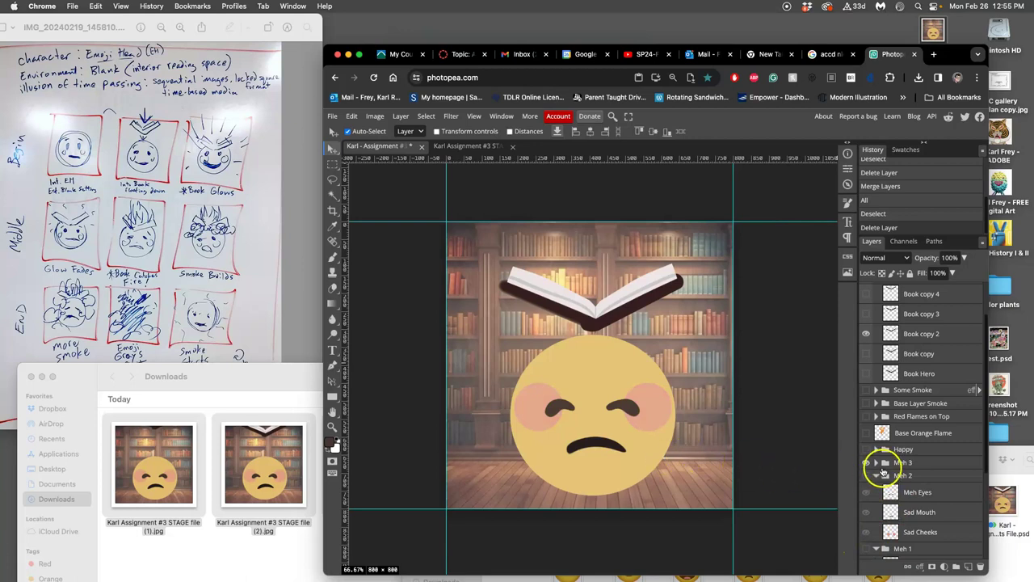
left_click(486, 147)
left_click(485, 147)
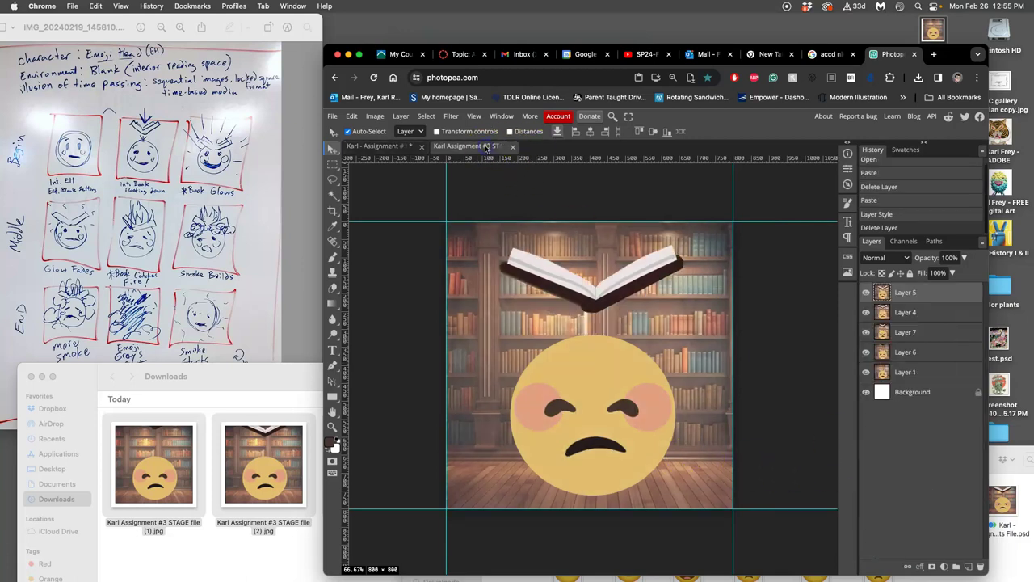
left_click(391, 146)
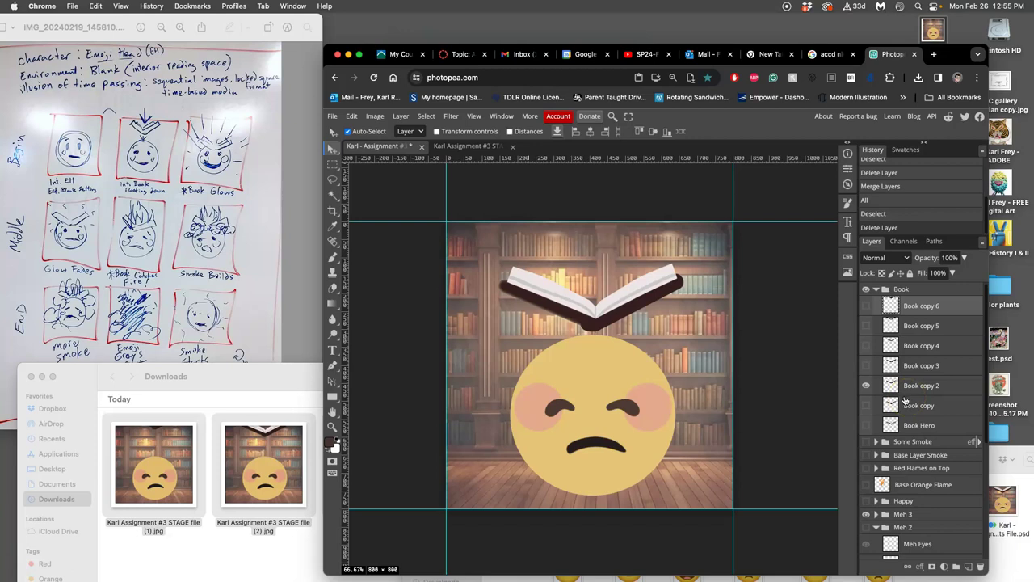
Add an Outer Glow to the Book copy 2 layer with 44% opacity and a size of 53 px.
double_click(952, 393)
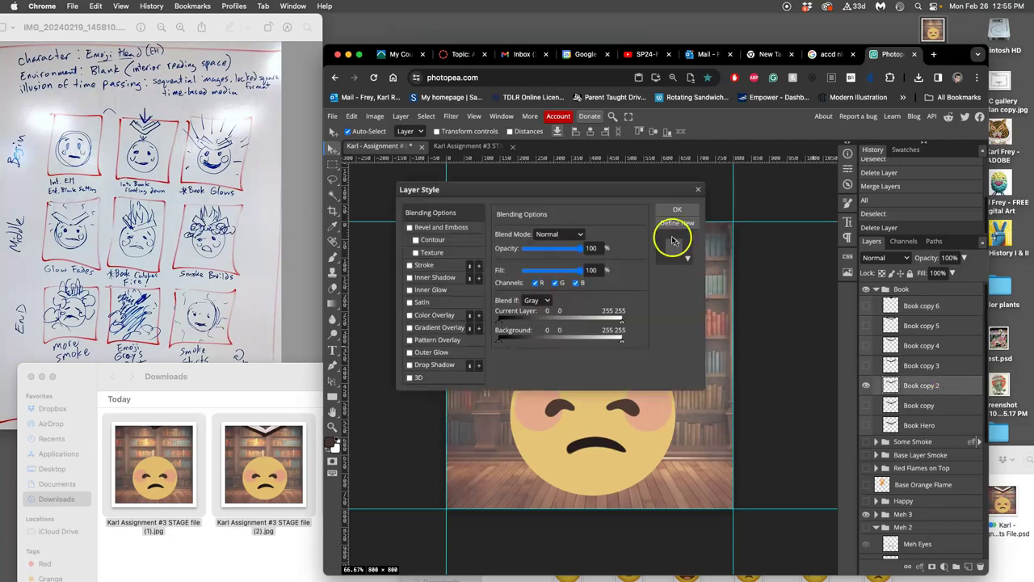
left_click(698, 189)
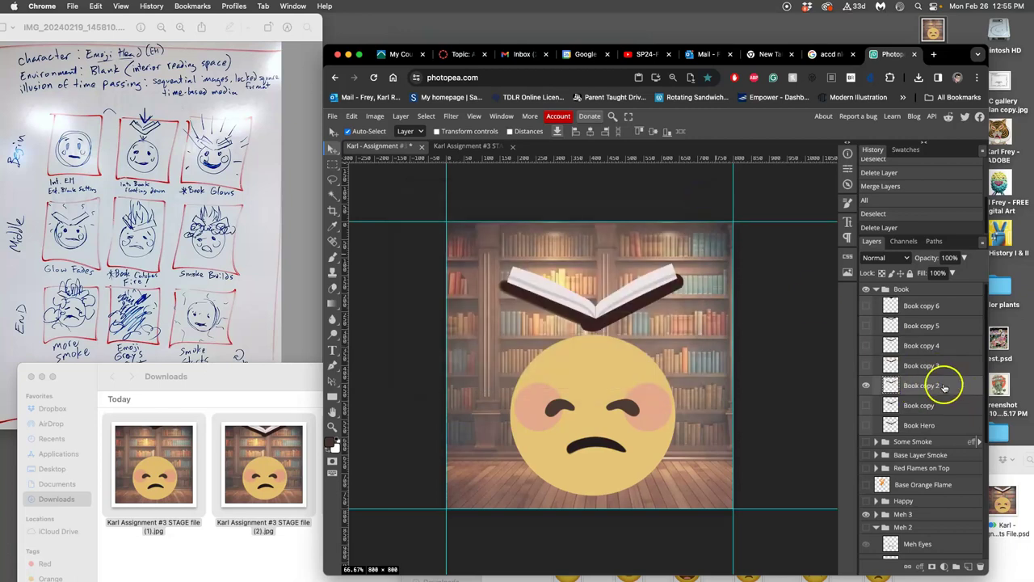
double_click(972, 386)
left_click_drag(552, 194, 846, 147)
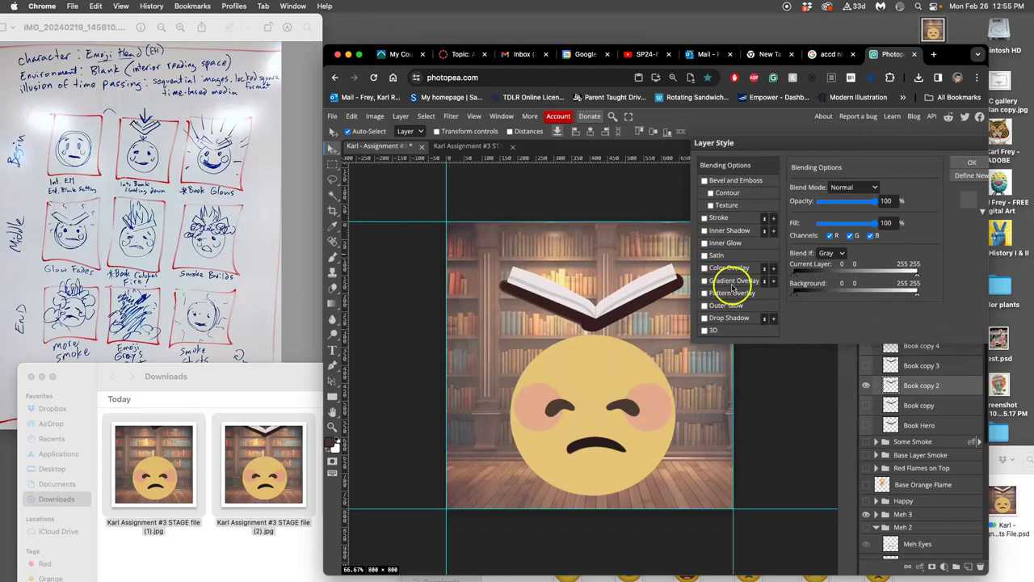
left_click(704, 306)
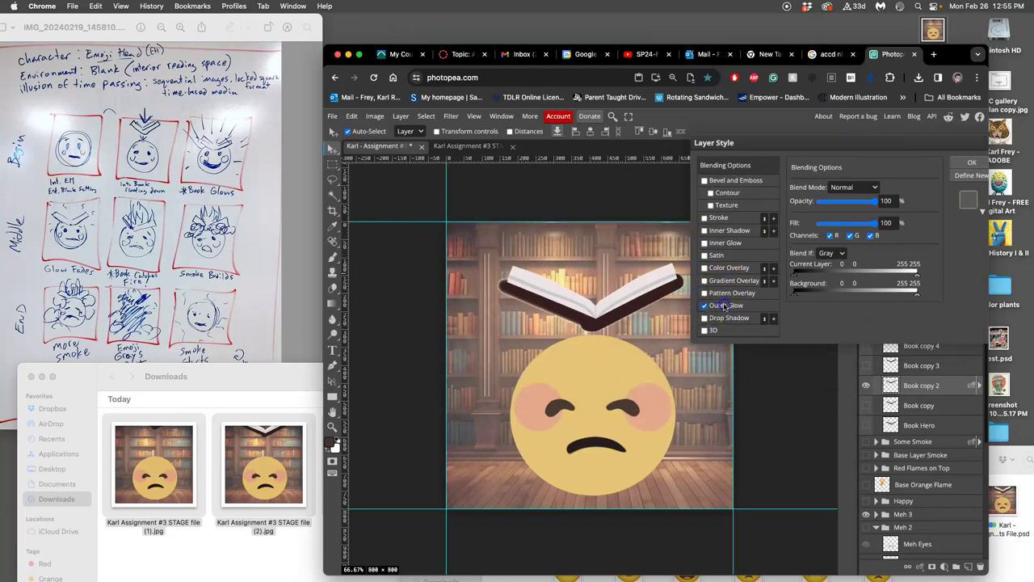
left_click(725, 305)
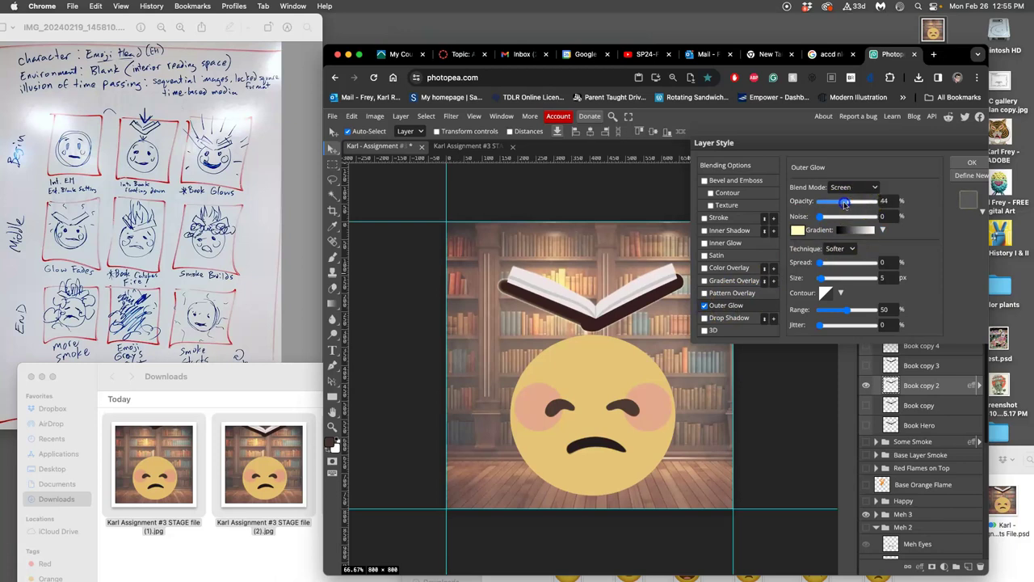
left_click_drag(822, 279, 836, 279)
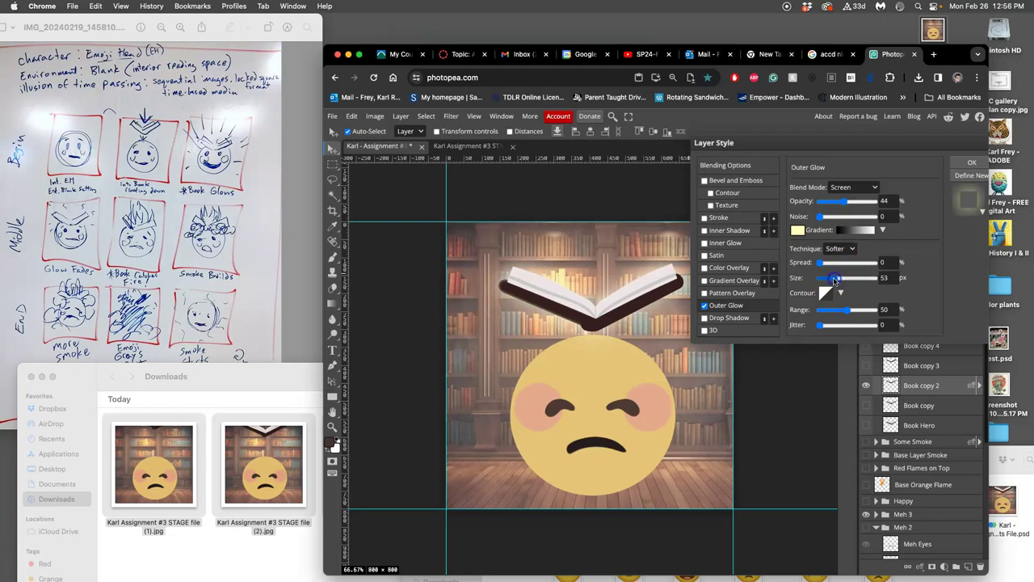
left_click(843, 266)
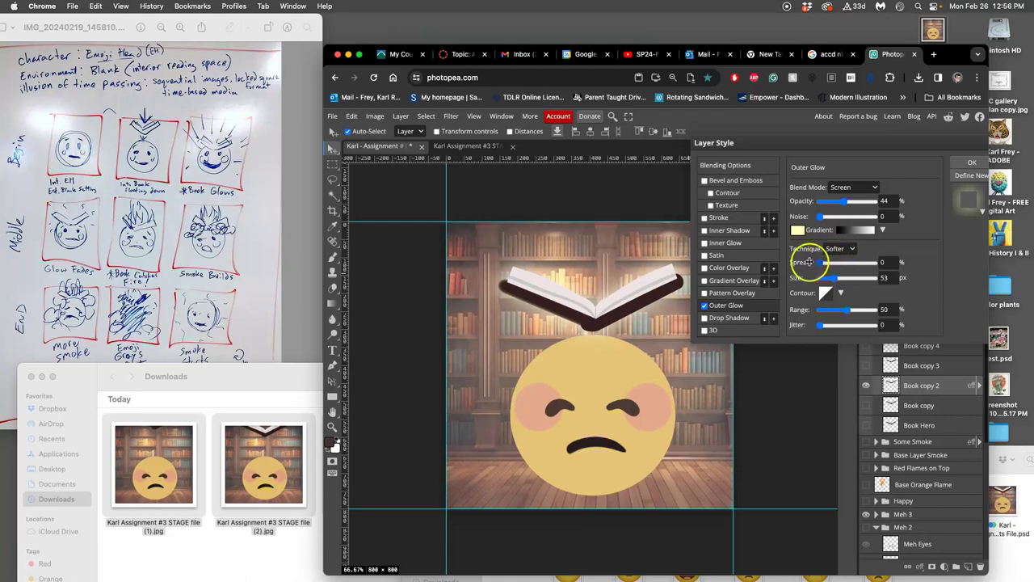
Add an Inner Glow to Book copy 2 with 57% opacity and a size of 19 px, and apply the layer style.
left_click(704, 243)
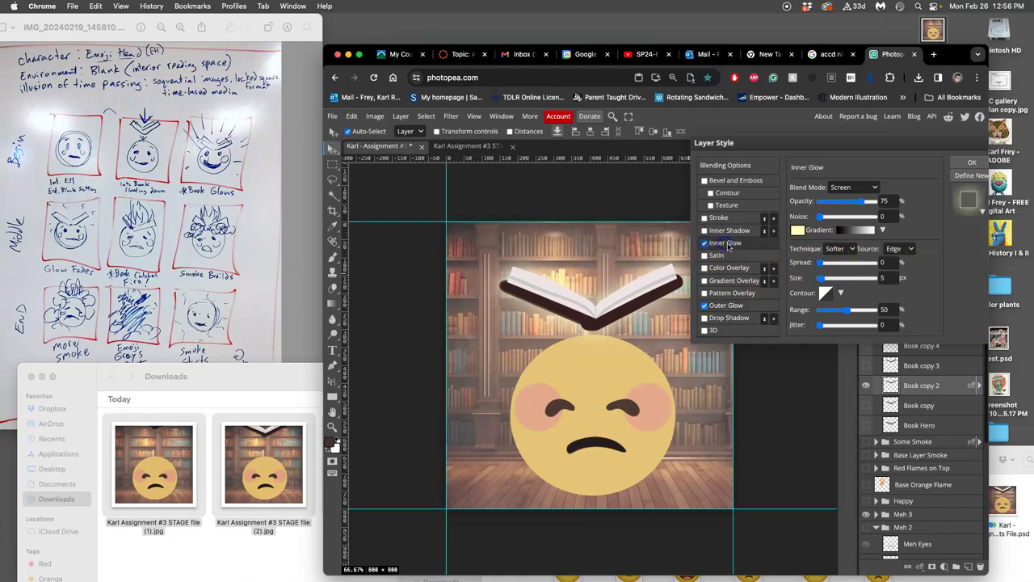
mouse_move(827, 278)
left_mouse_down()
mouse_move(840, 278)
mouse_move(824, 278)
left_mouse_up()
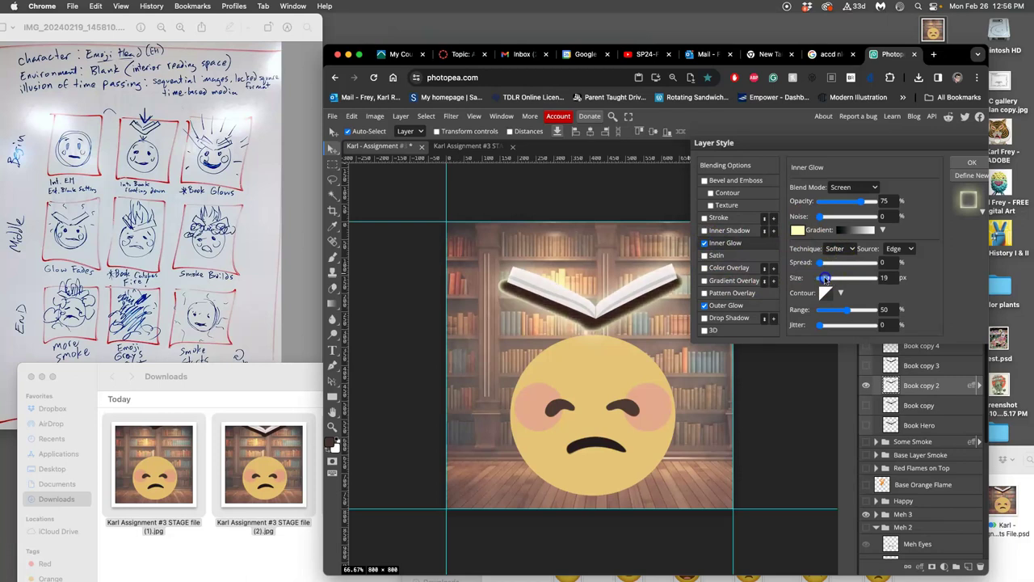
left_click_drag(853, 201, 859, 200)
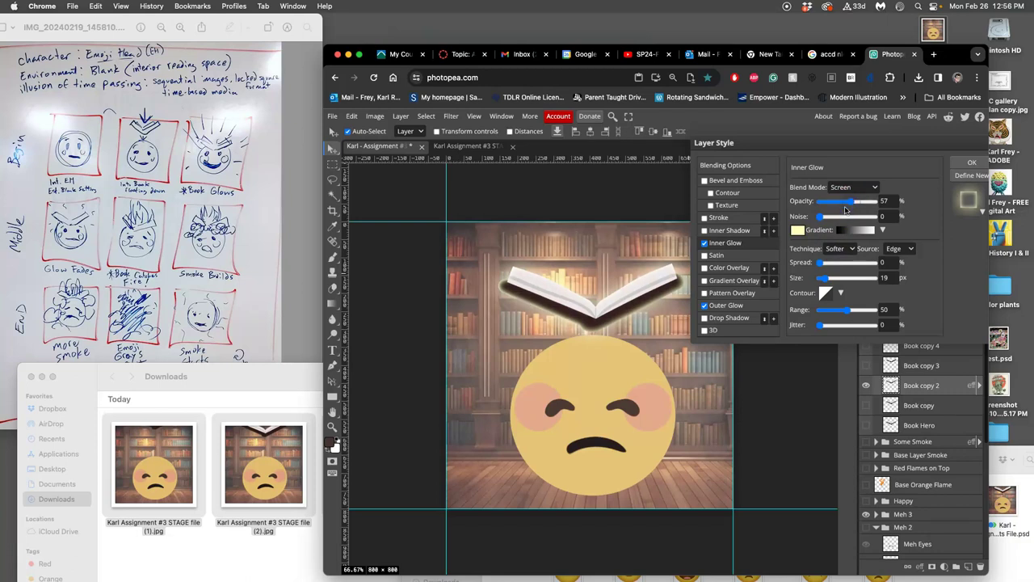
left_click(959, 165)
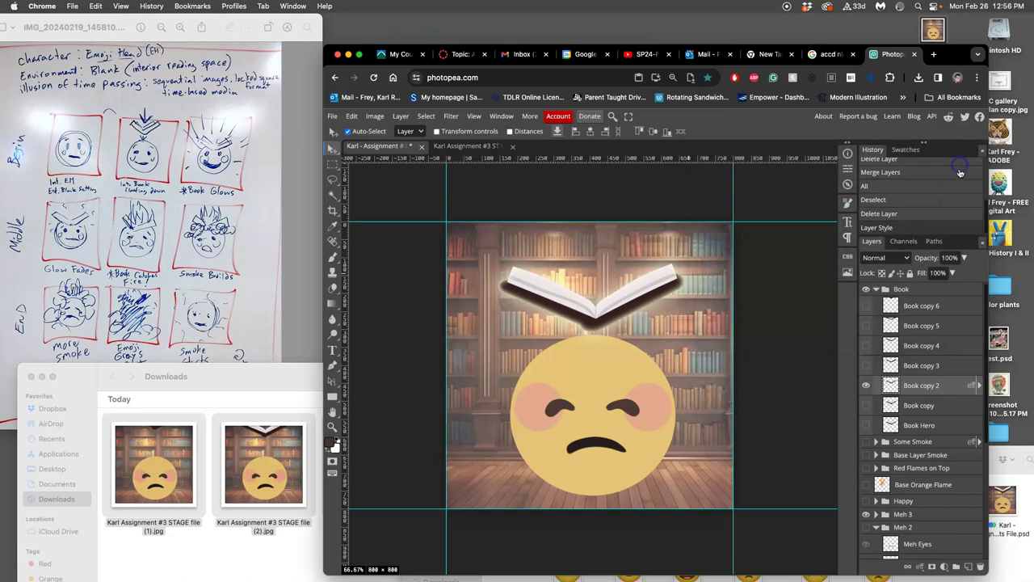
Enable the Head Base layer's effects, keeping Head Base visible and Base Shadow hidden.
scroll(921, 448, "down", 5)
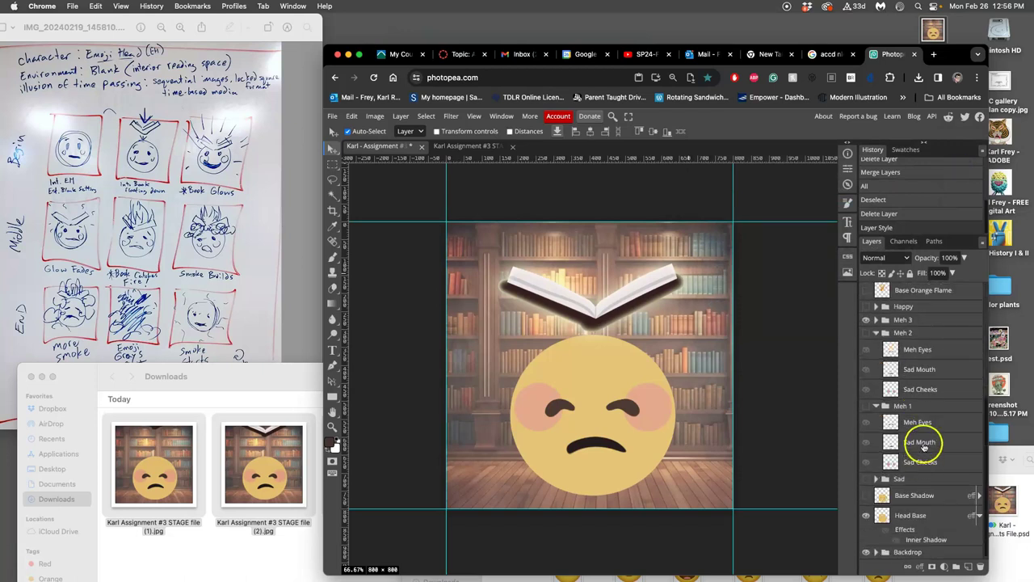
left_click(886, 534)
left_click(887, 533)
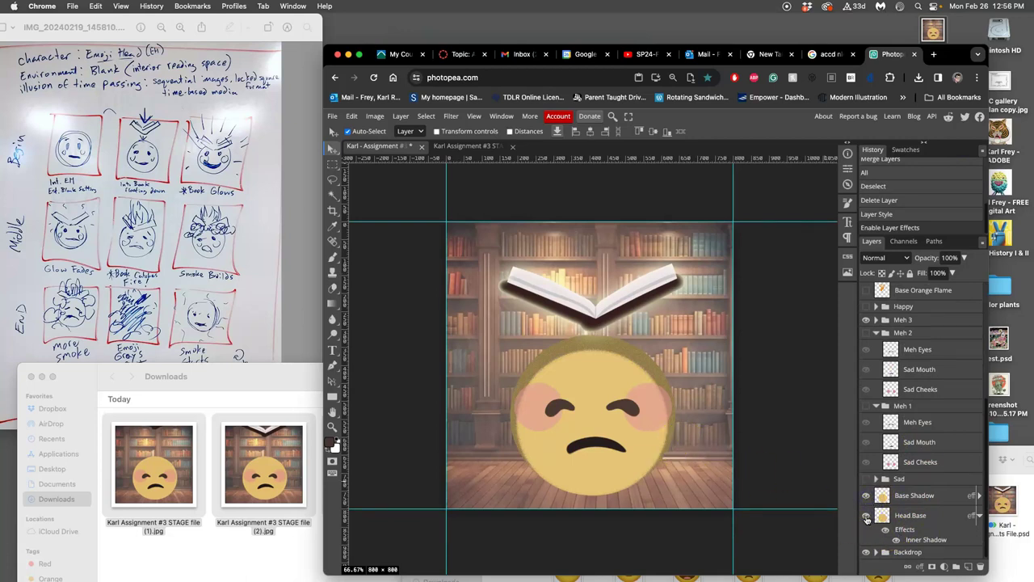
left_click(865, 515)
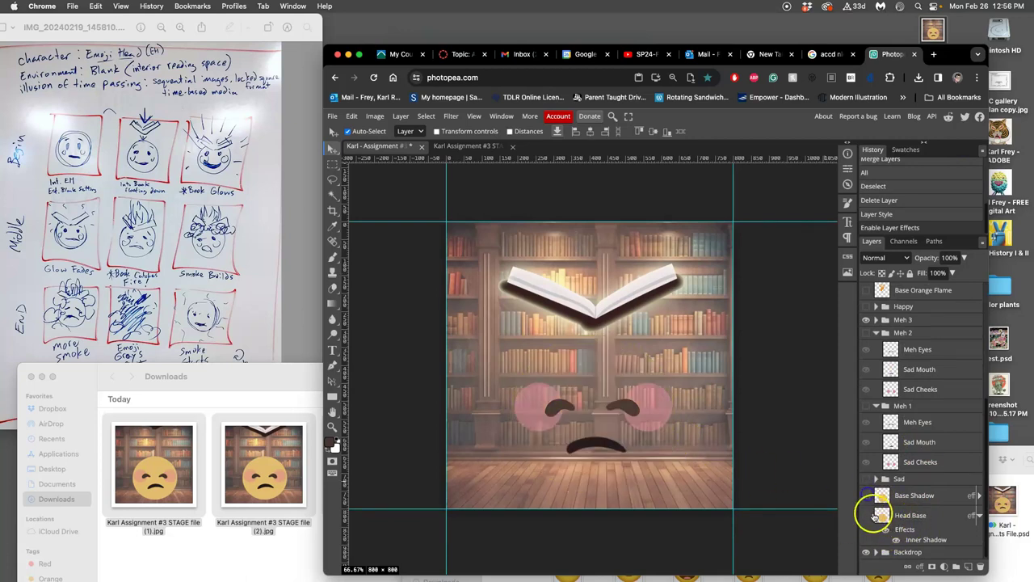
left_click(868, 499)
left_click(867, 497)
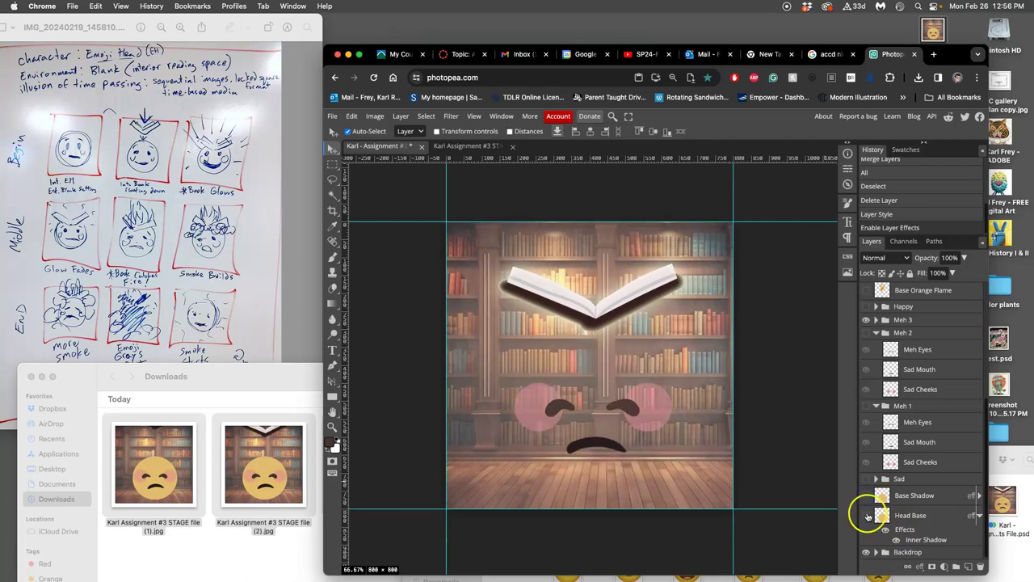
left_click(866, 514)
Lower the opacity of the Head Base layer's Inner Shadow to a faint level and apply the style.
double_click(898, 532)
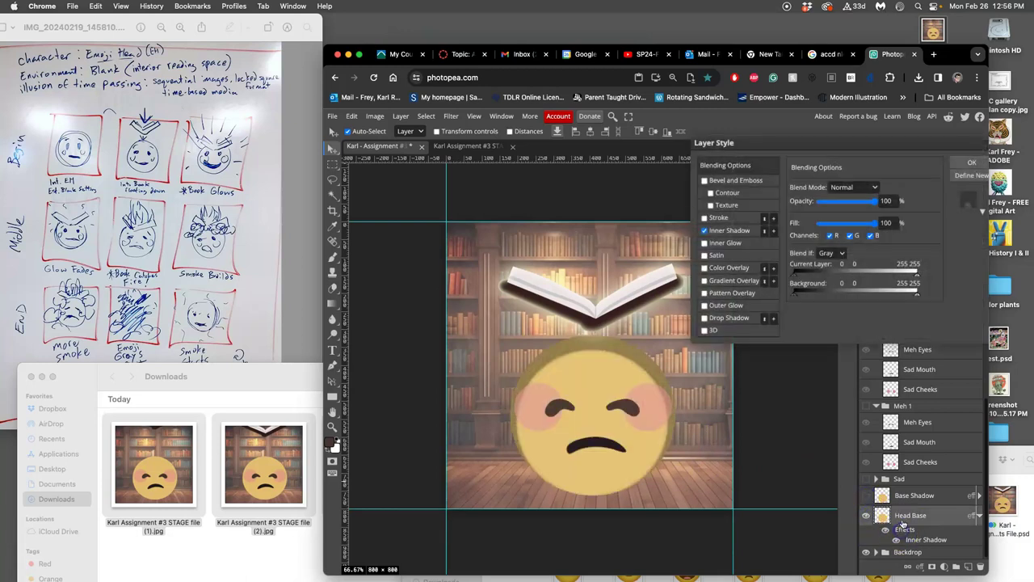
left_click(732, 233)
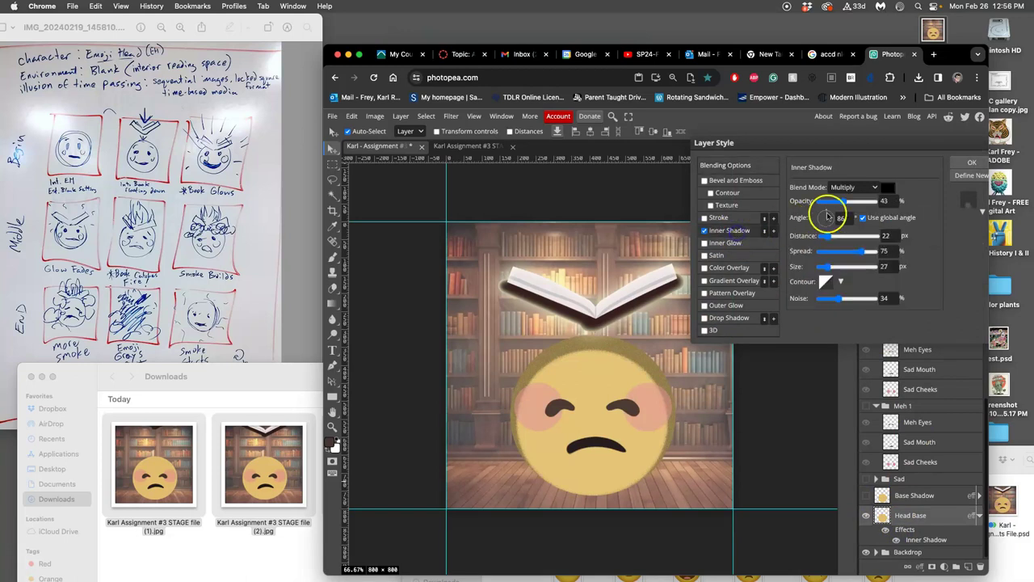
left_click_drag(846, 203, 823, 203)
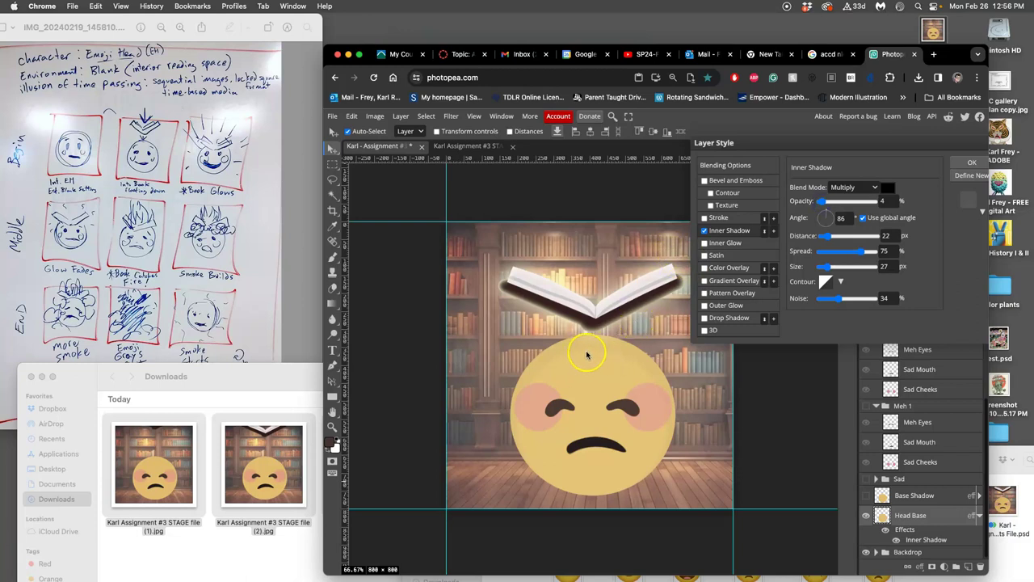
mouse_move(822, 203)
left_mouse_down()
mouse_move(836, 203)
mouse_move(824, 203)
left_mouse_up()
left_click(970, 163)
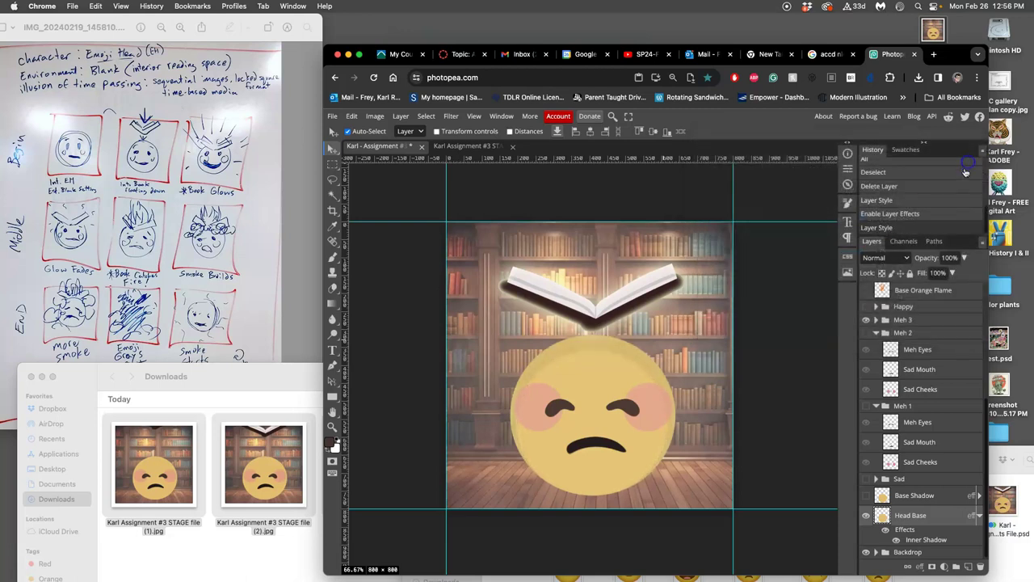
Compare the glowing-book frame with the stacked frames in the STAGE file and review the layered document's layers.
left_click_drag(923, 526, 905, 543)
left_click(472, 146)
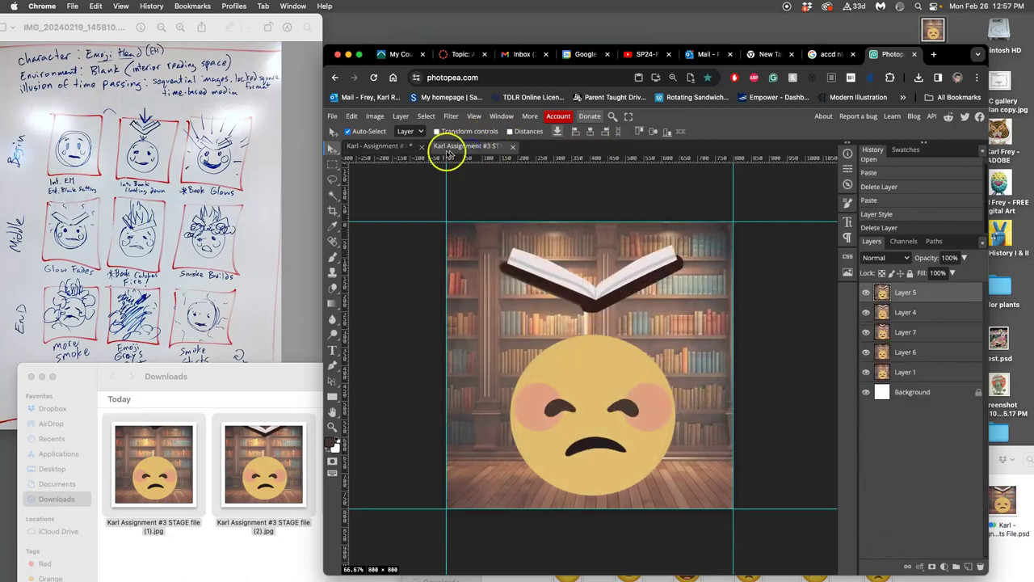
left_click(393, 148)
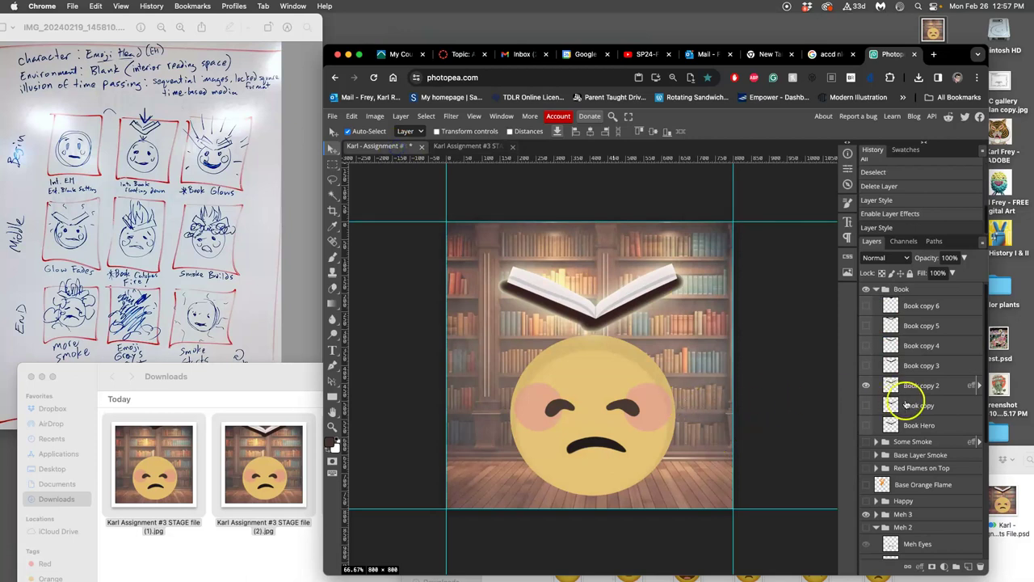
left_click(923, 385)
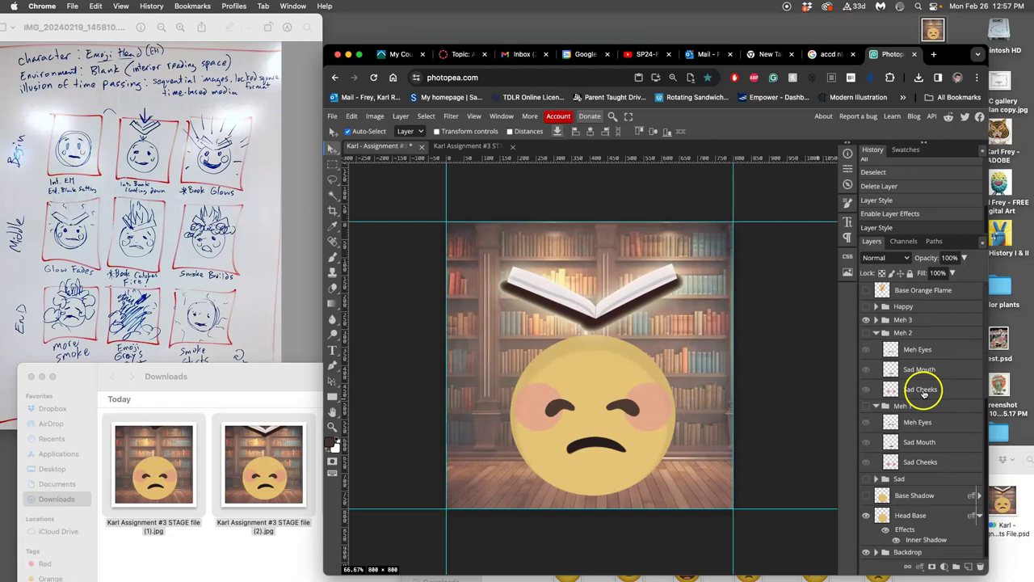
Merge the layers from Book copy 2 down to Backdrop into a new single frame layer, keeping the original layers.
scroll(917, 550, "down", 5)
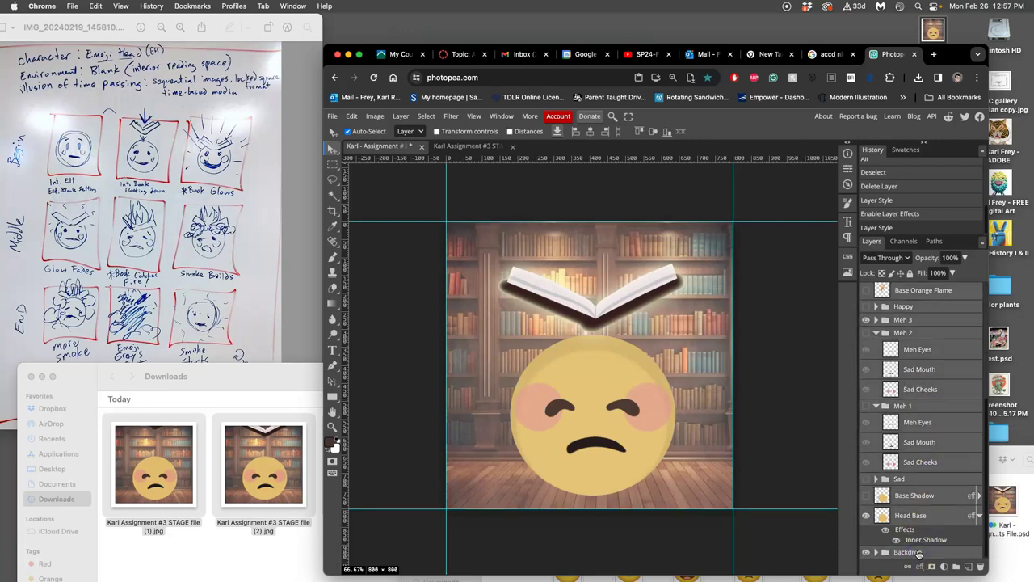
scroll(931, 436, "up", 5)
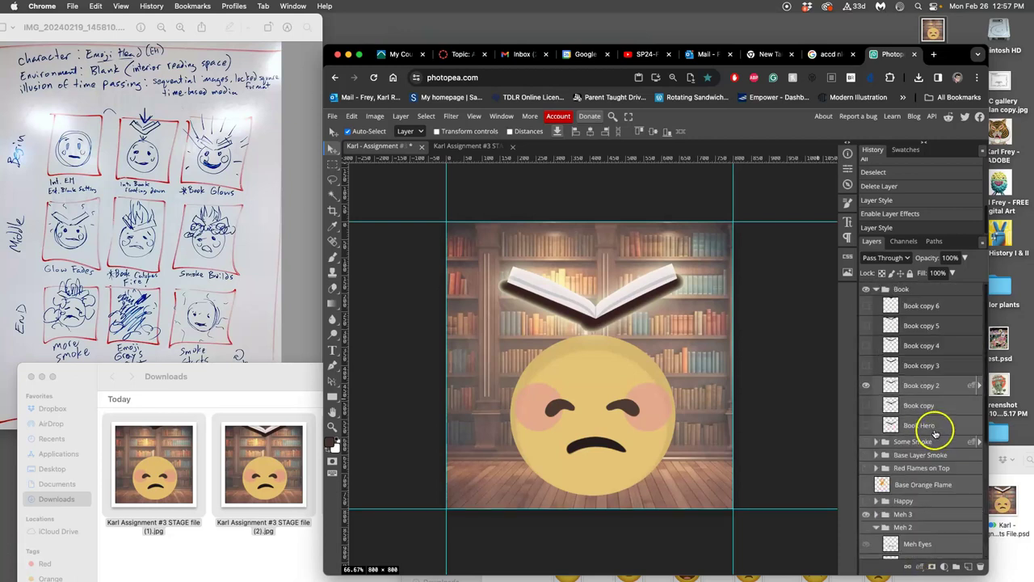
left_click(401, 116)
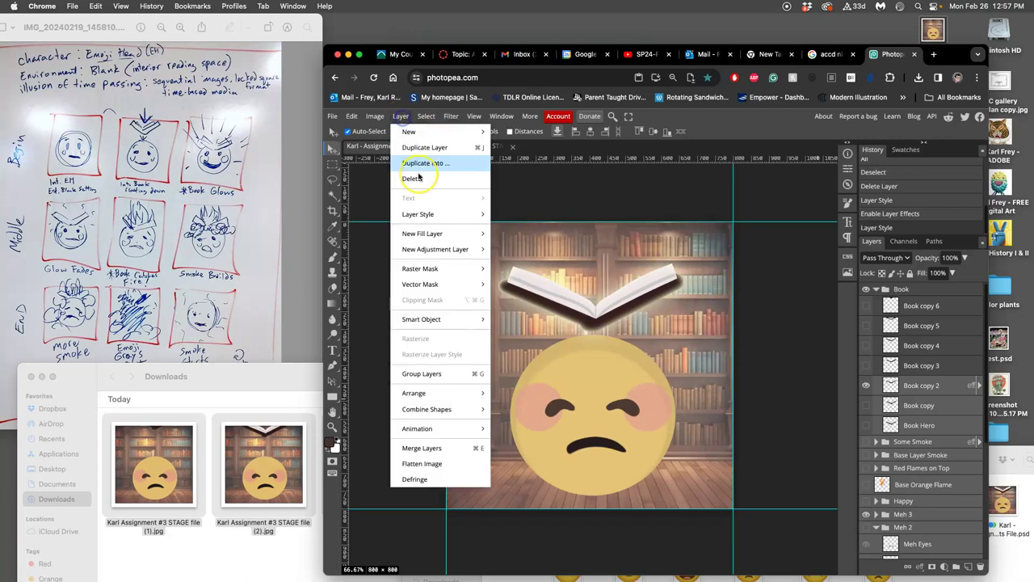
mouse_move(453, 288)
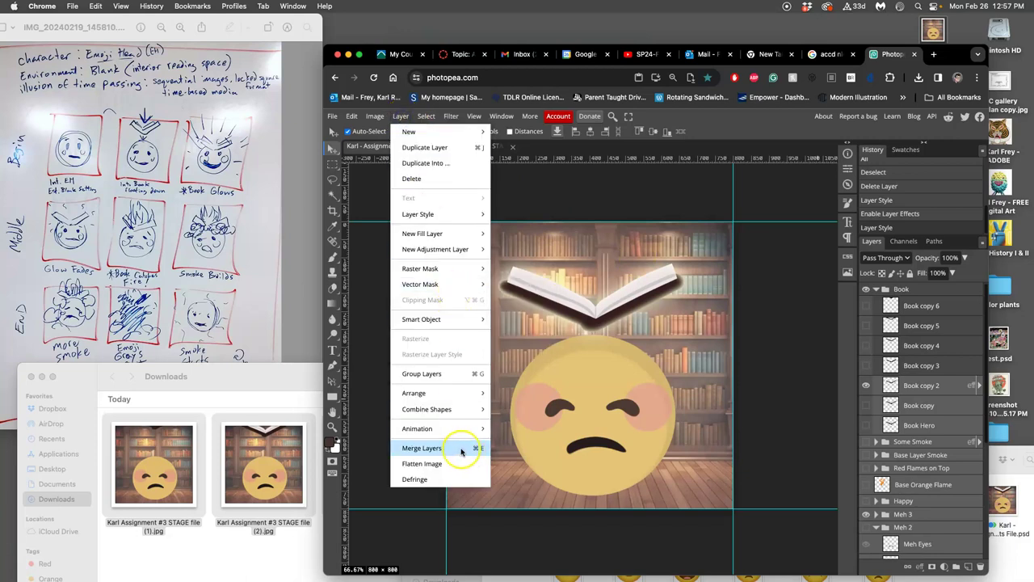
left_click(450, 448)
left_click(865, 406)
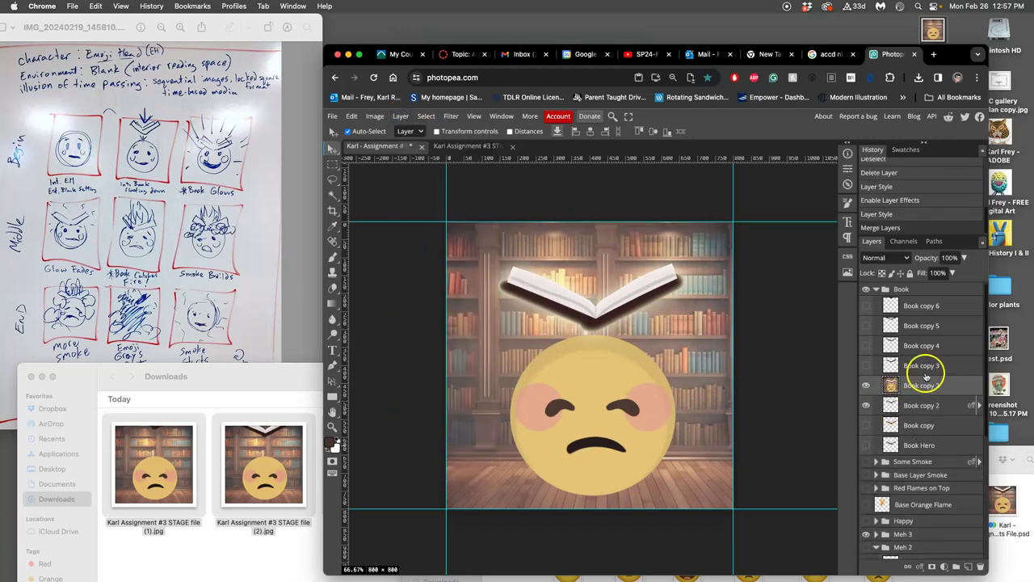
Select the entire canvas on the merged glowing-book frame layer.
key("ctrl+a")
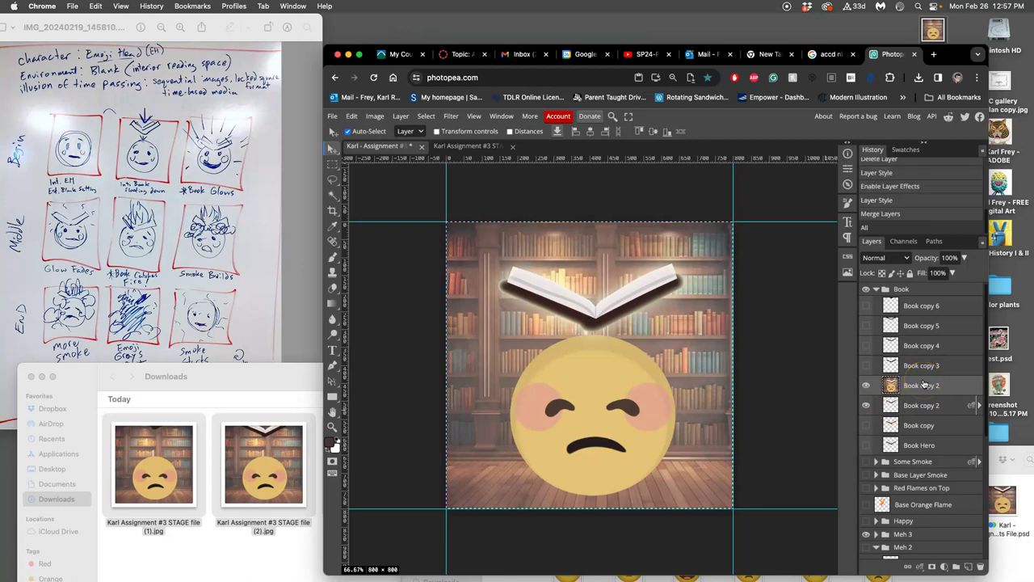